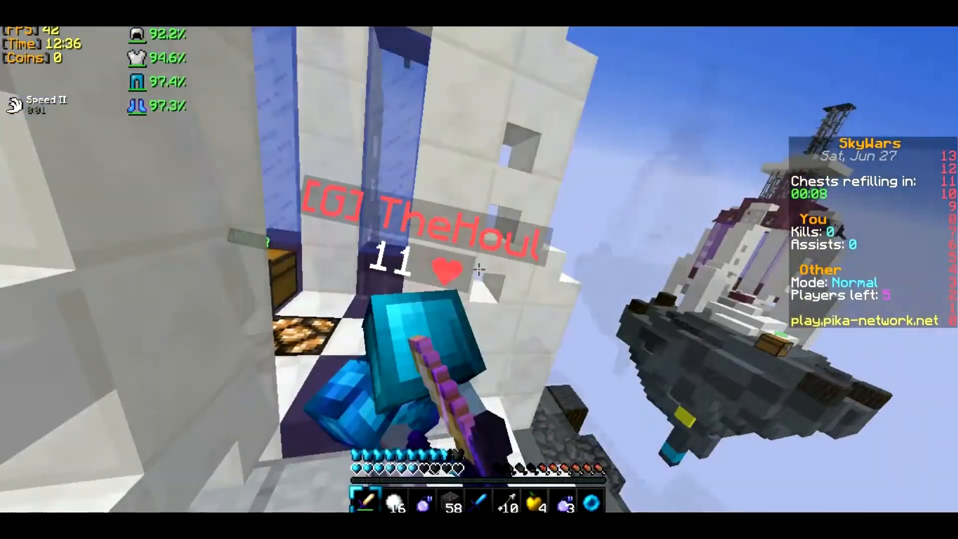
key(9)
key(8)
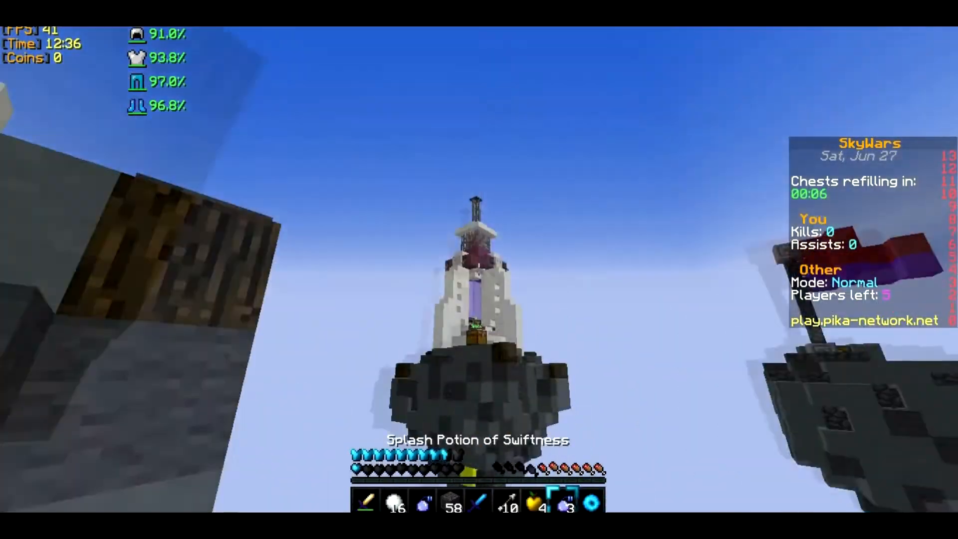
right_click(480, 270)
key(9)
right_click(479, 270)
key(4)
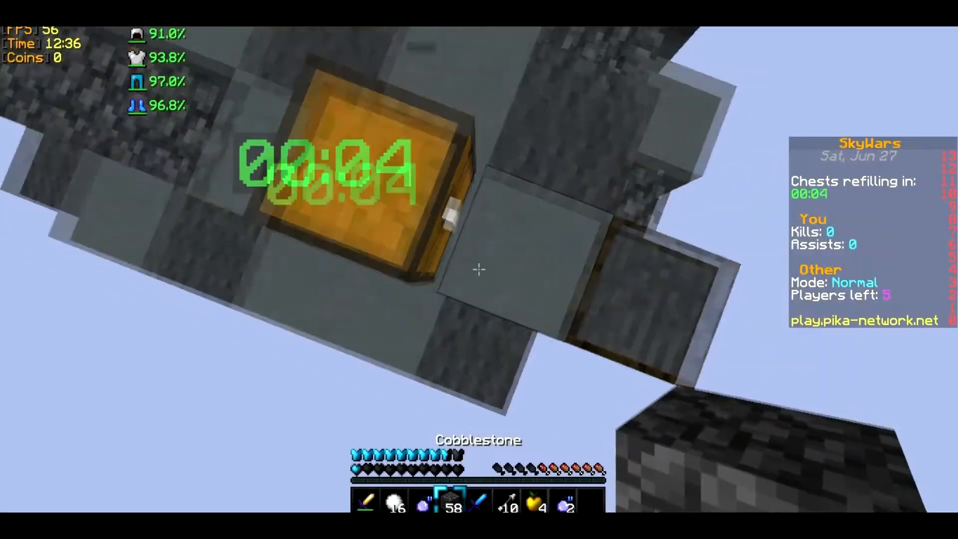
right_click(479, 269)
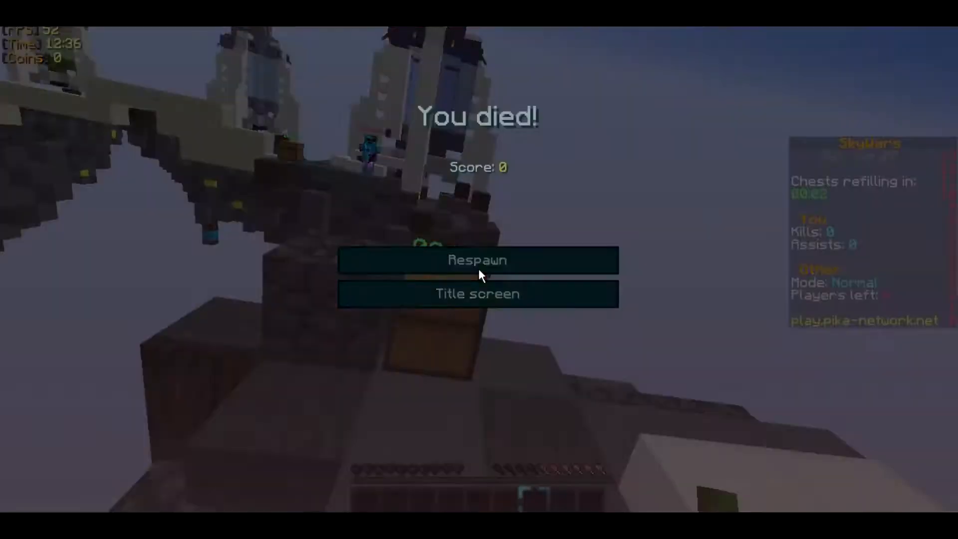
click(478, 269)
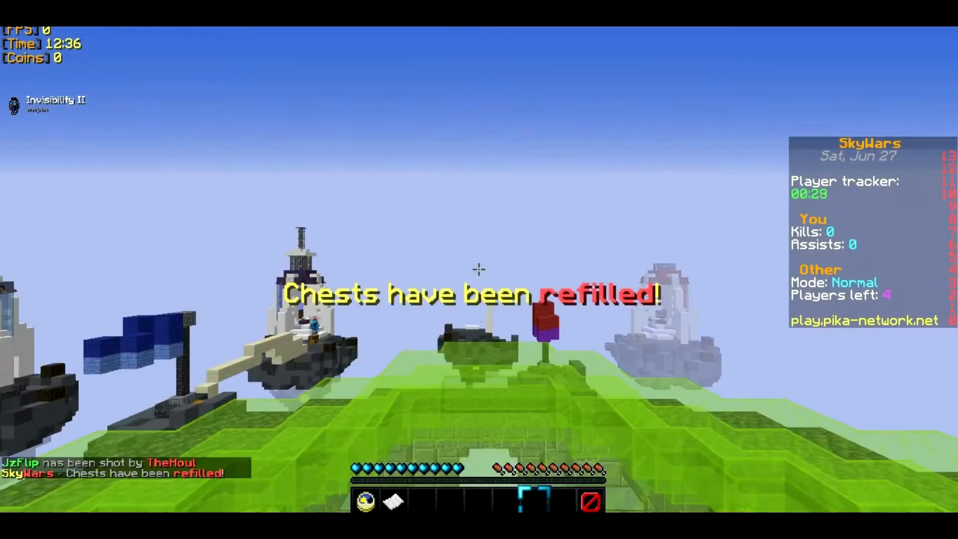
key(1)
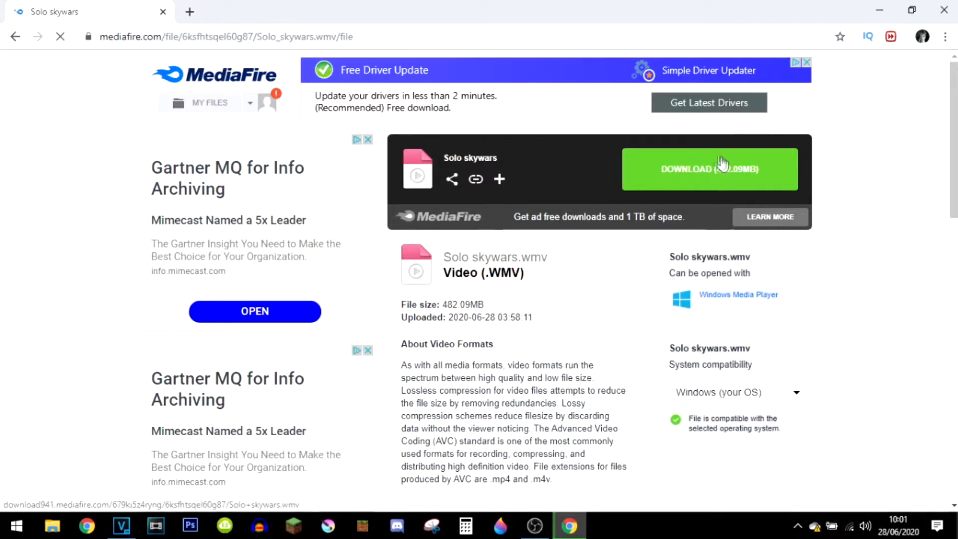
Download Solo skywars.wmv from MediaFire and place it at the start of the VEGAS Pro timeline.
click(713, 175)
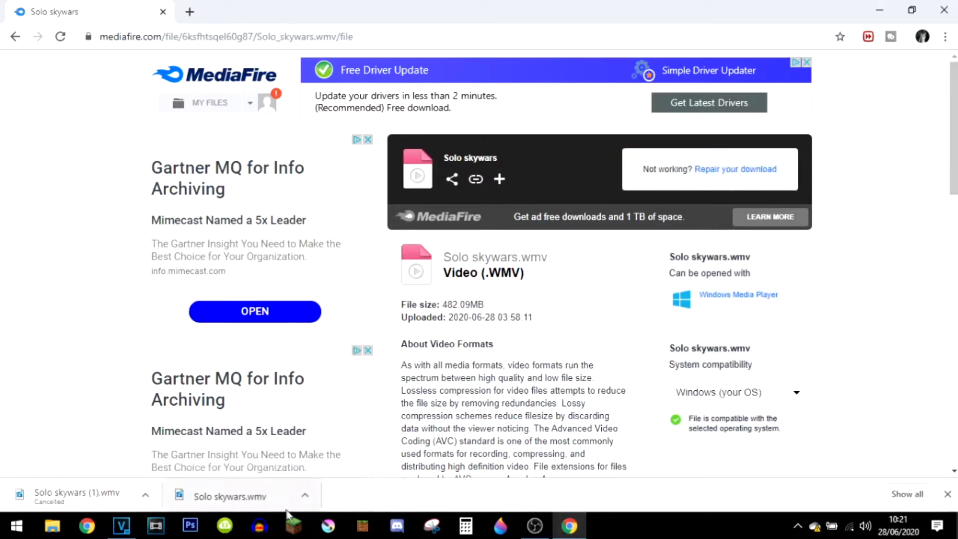
drag(263, 496, 209, 372)
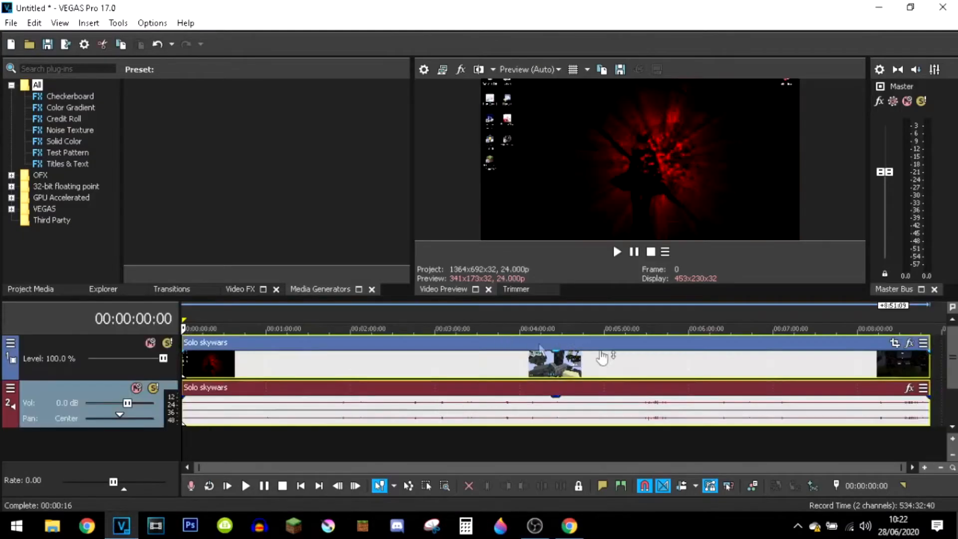
Find where the match's start countdown begins and split the Solo skywars clip there, at 00:00:51:11.
drag(198, 312, 625, 316)
click(625, 316)
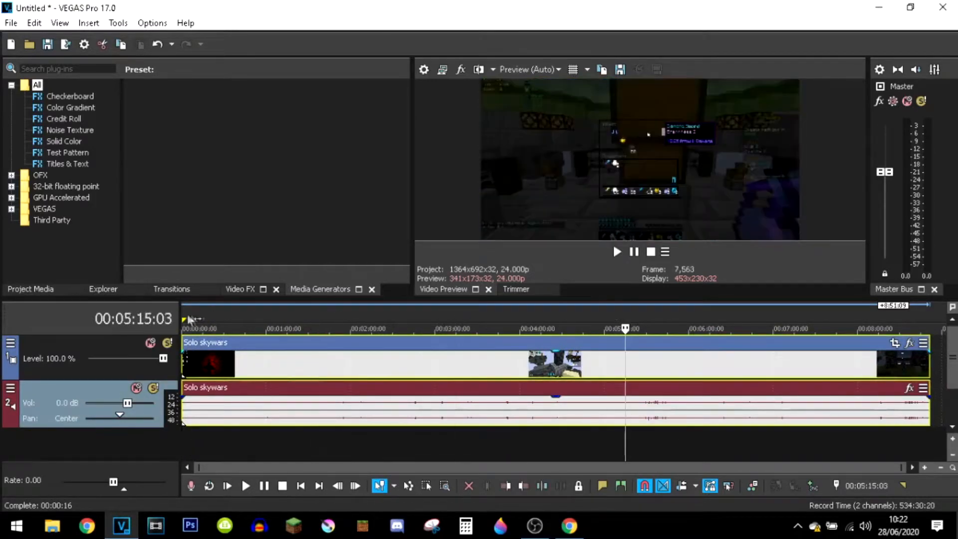
click(182, 312)
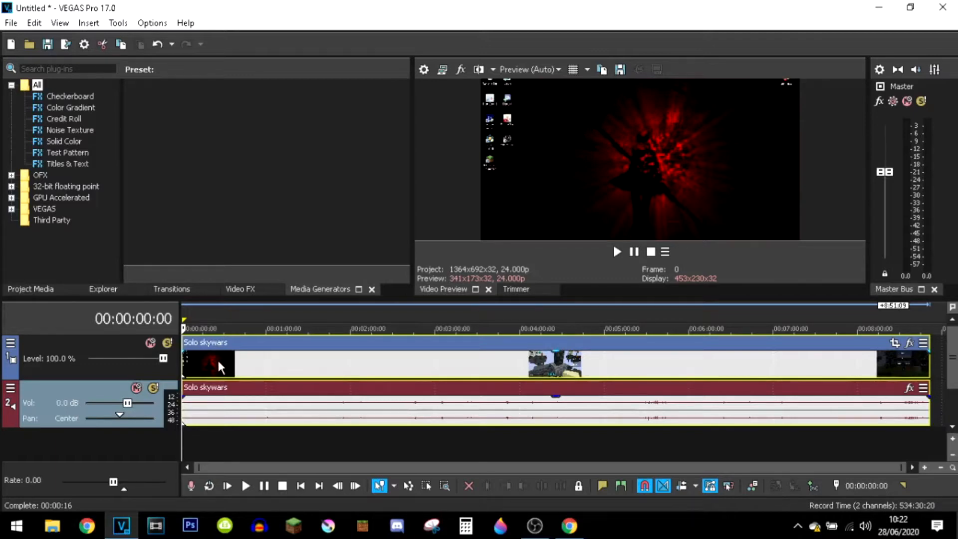
key(space)
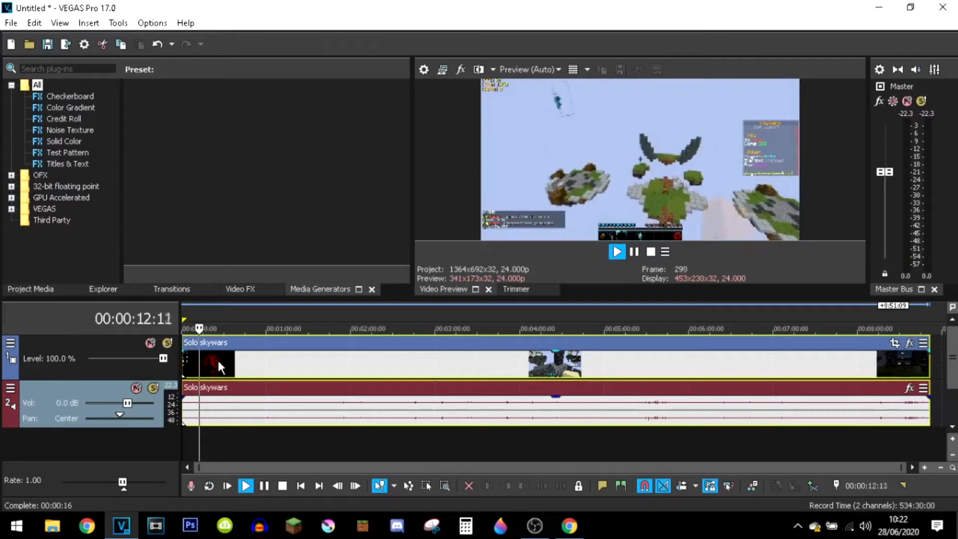
key(space)
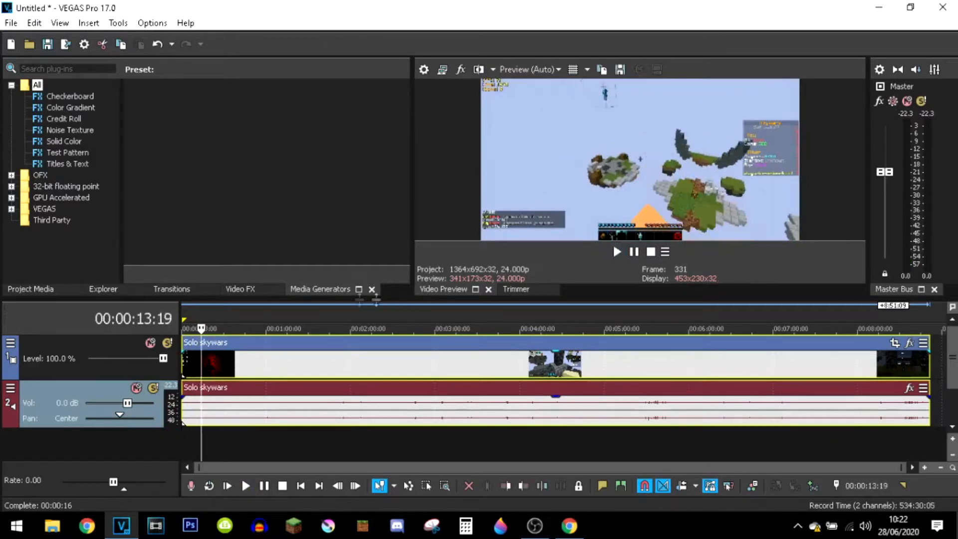
key(space)
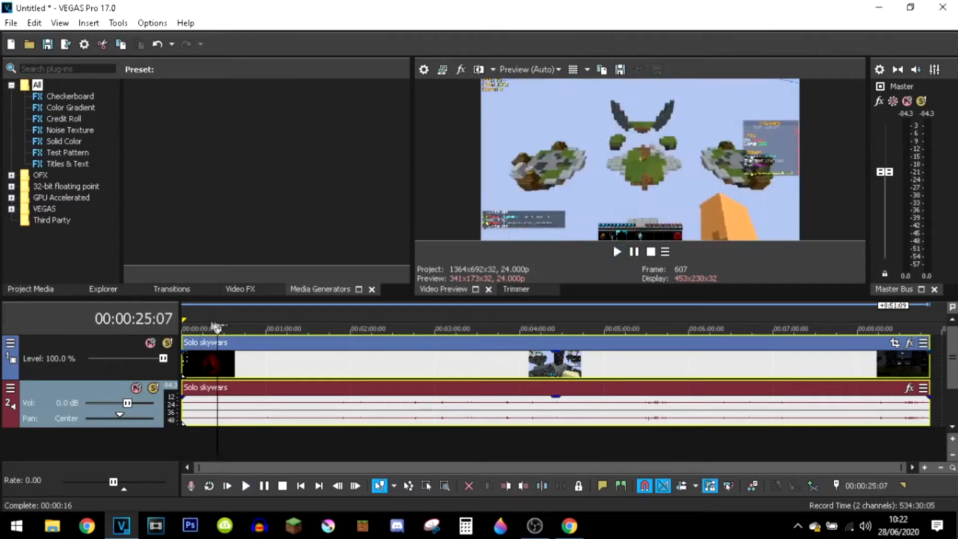
click(278, 322)
drag(278, 327, 273, 328)
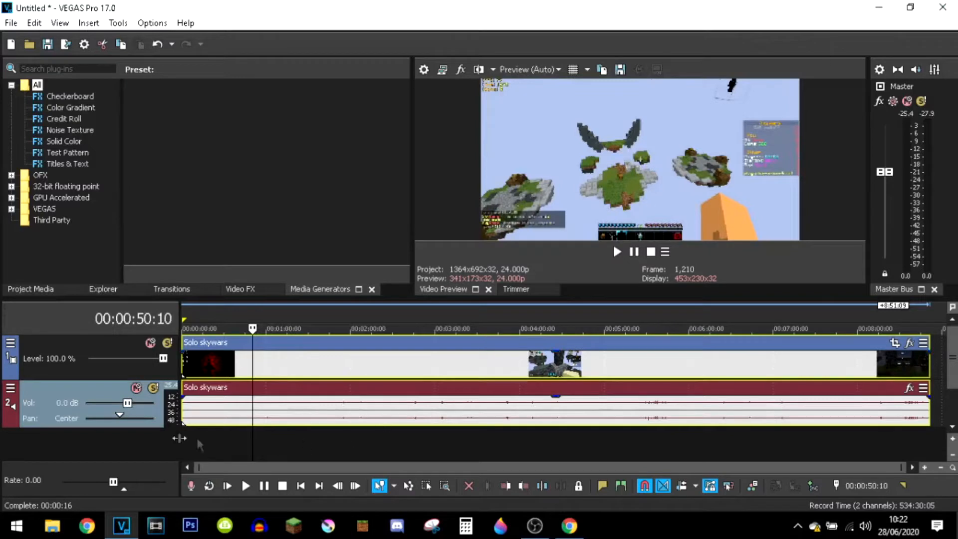
key(Right)
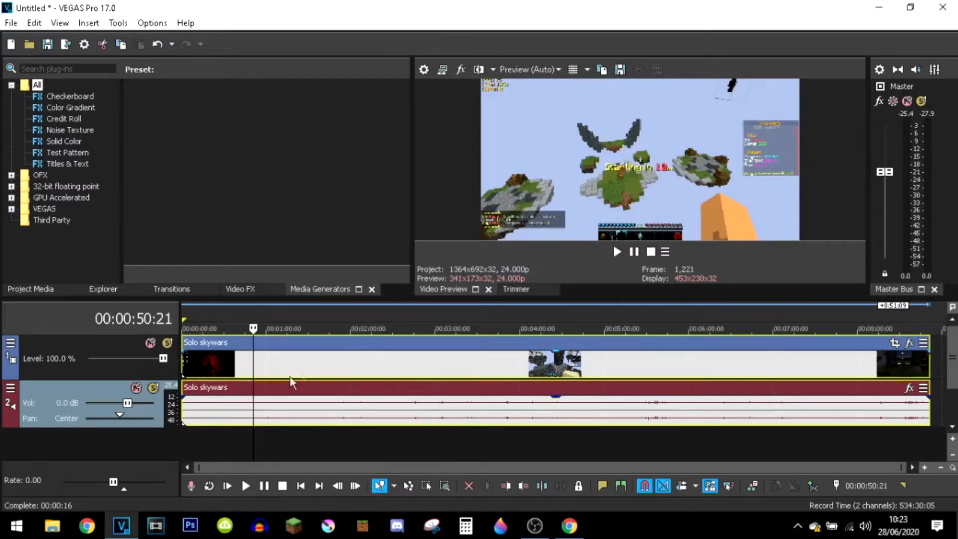
click(254, 360)
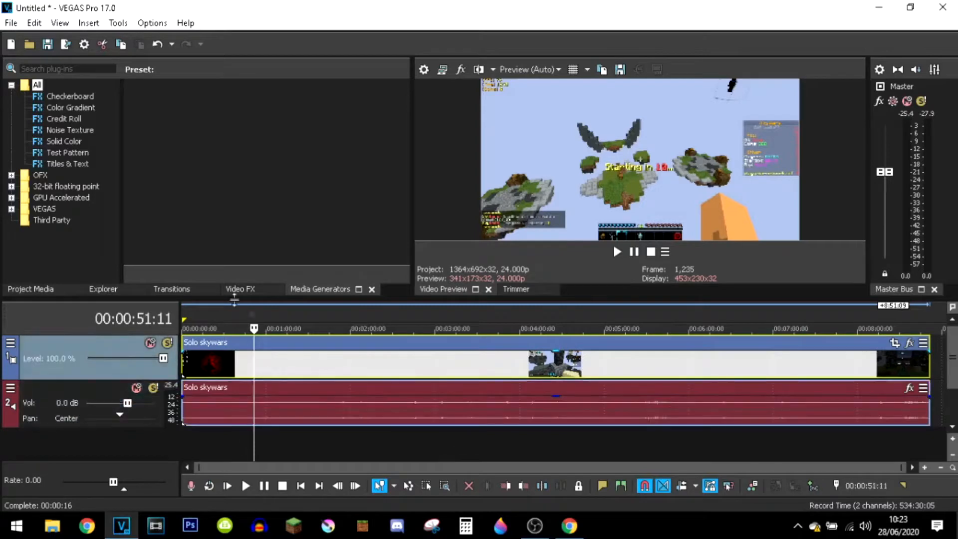
key(s)
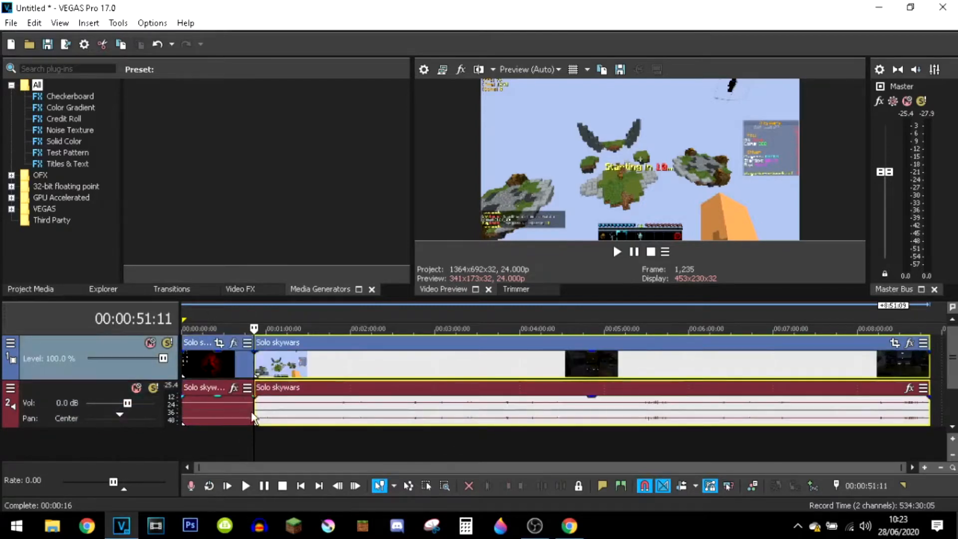
Delete the part before the countdown and move the remaining footage to the start of the timeline.
click(217, 364)
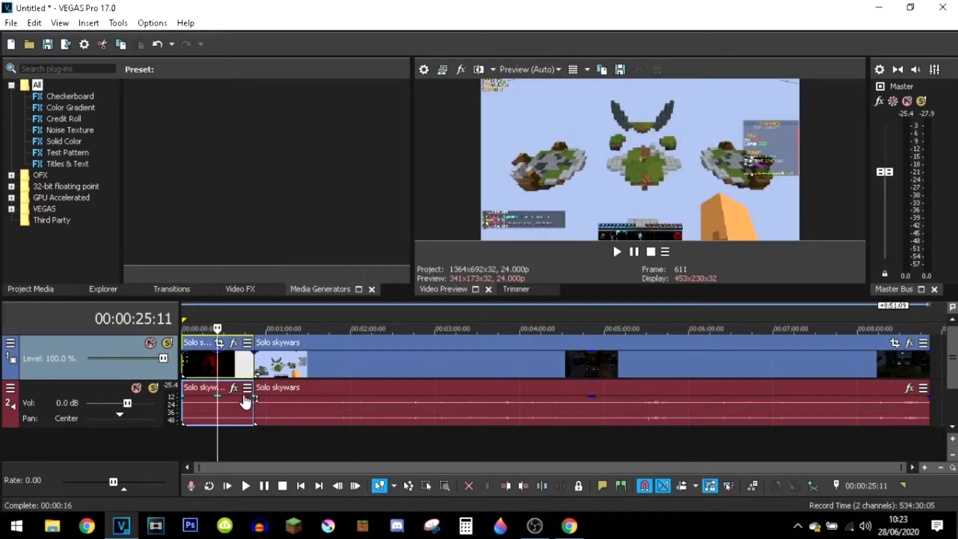
key(Delete)
drag(301, 360, 231, 359)
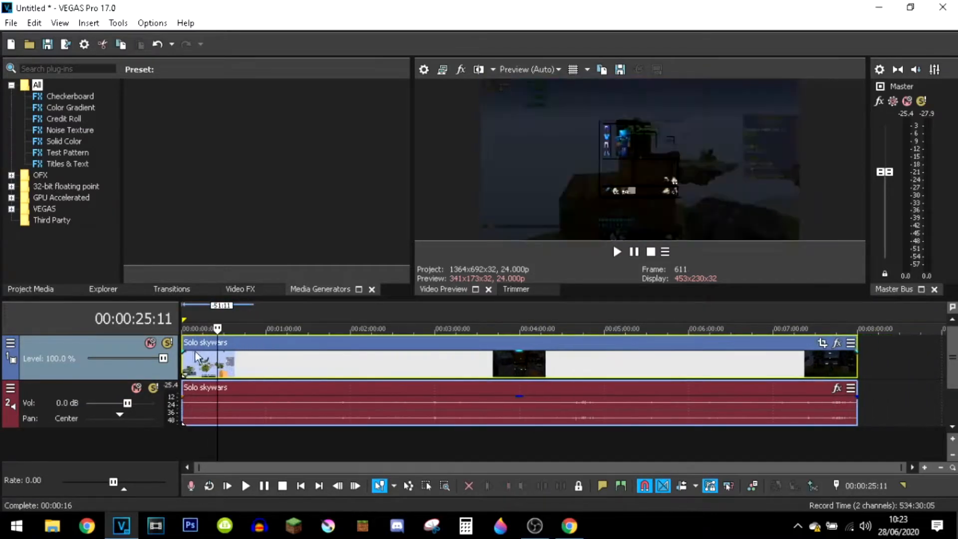
Add a fade-in at the beginning of the video clip and play it back from the start.
key(Home)
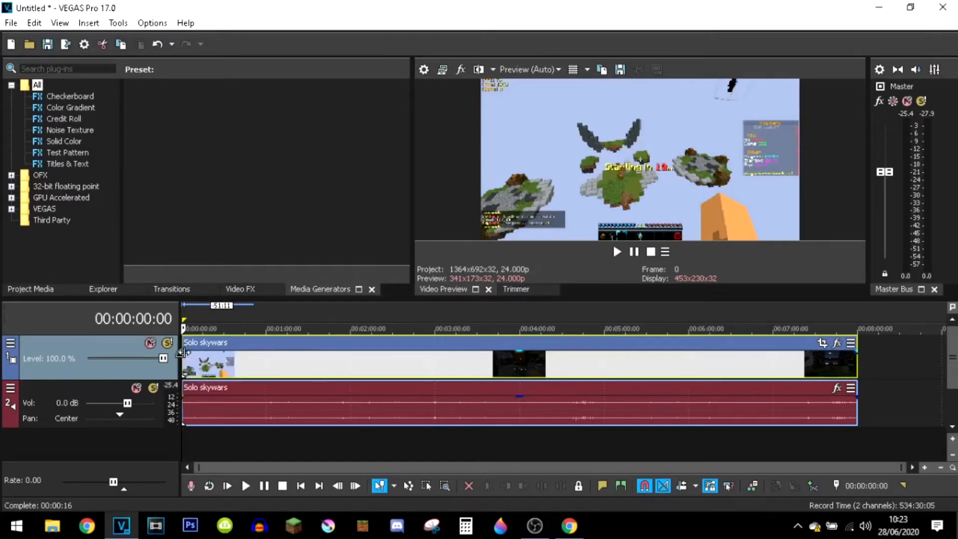
drag(181, 353, 198, 352)
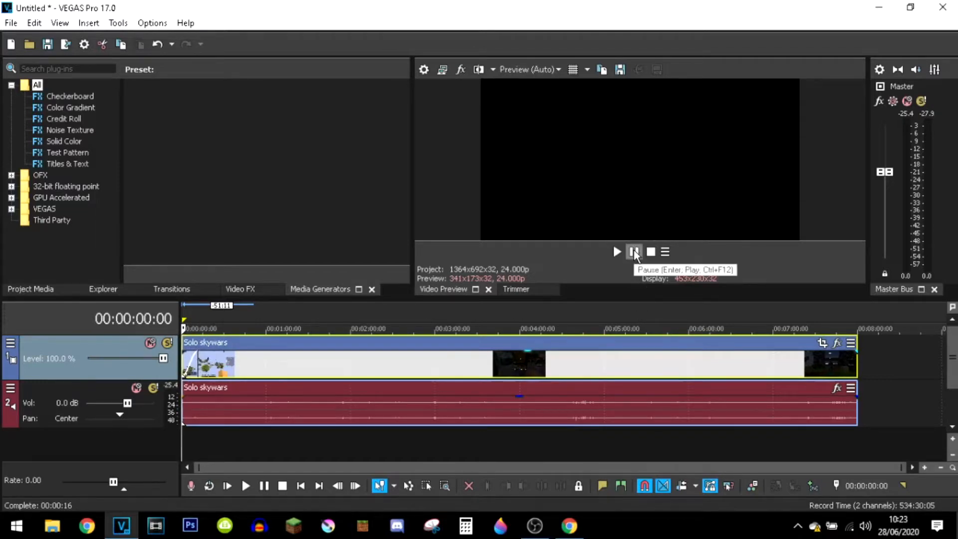
click(617, 251)
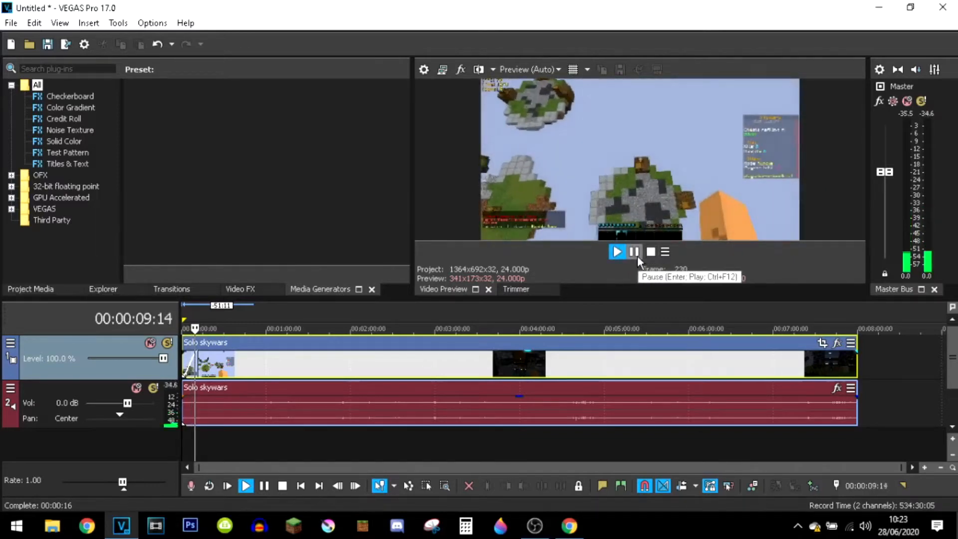
click(634, 252)
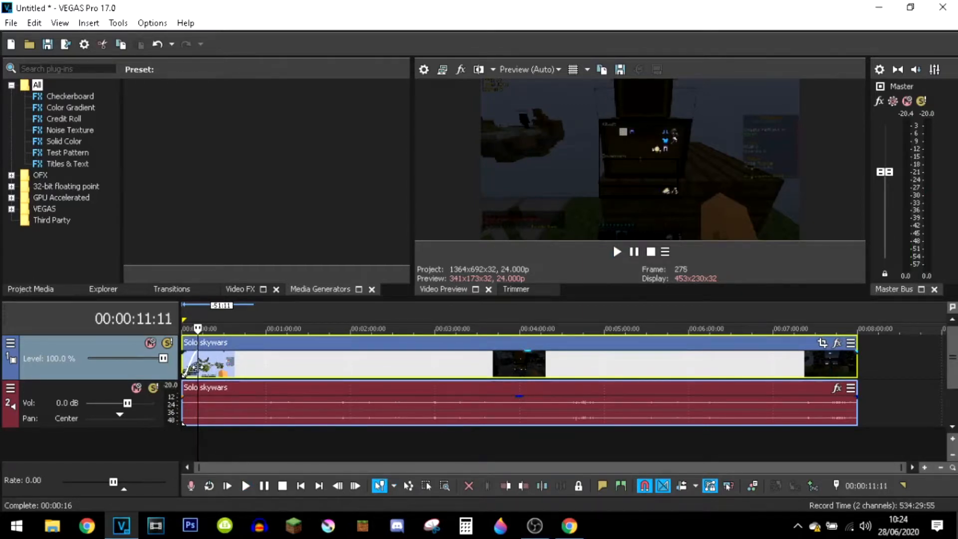
Split the footage at 00:00:11:11 and 00:00:21:11 to isolate the ten-second chest-looting section.
drag(194, 368, 200, 367)
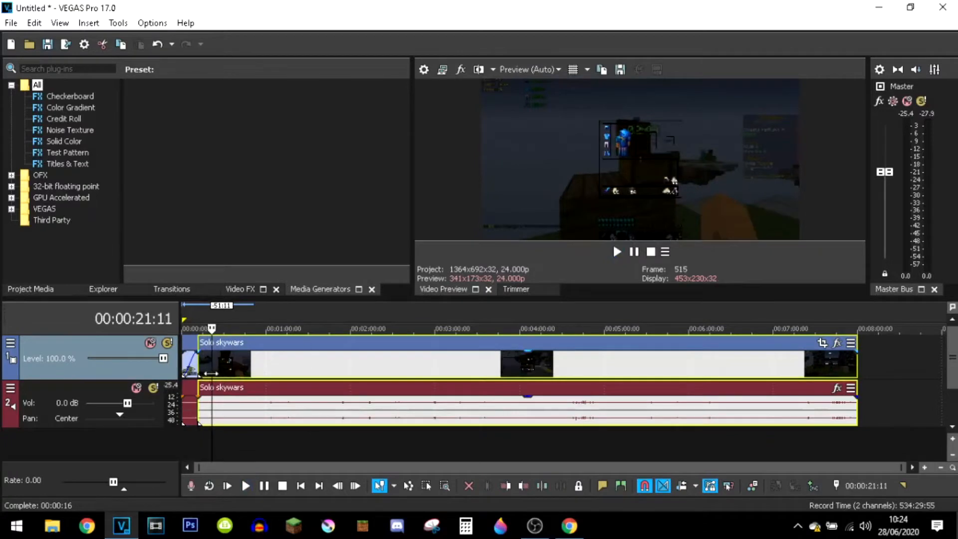
scroll(210, 374, up, 2)
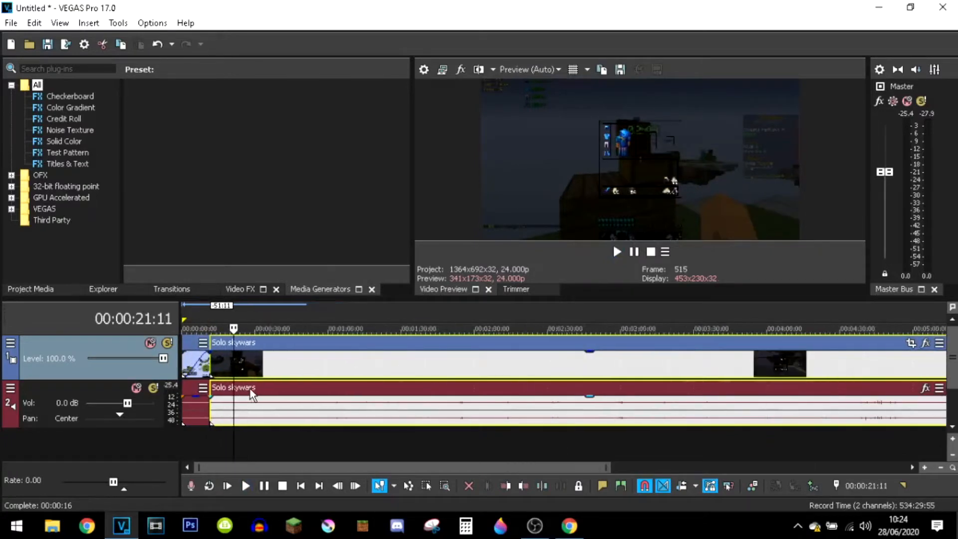
scroll(248, 317, up, 3)
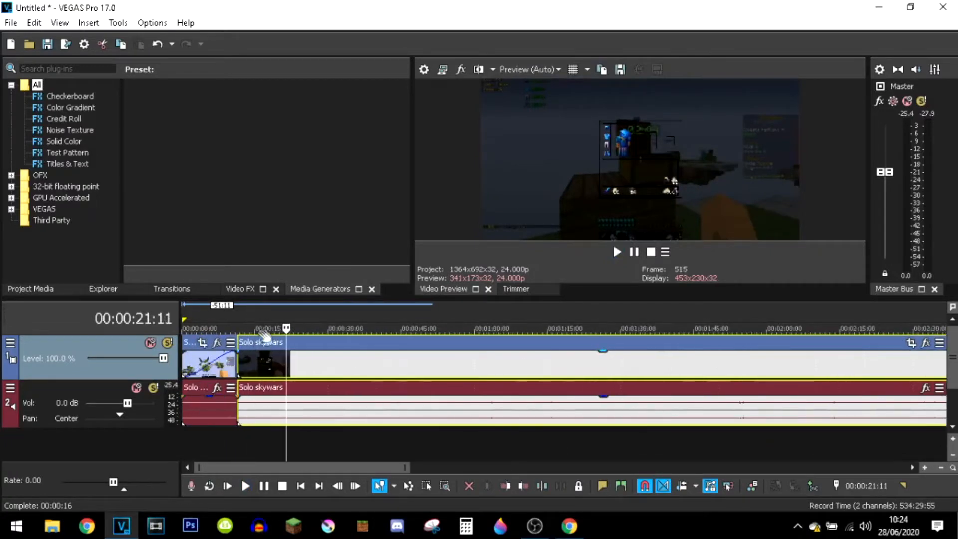
key(s)
Delete the isolated ten-second section and move the following clip back against the first one.
click(257, 361)
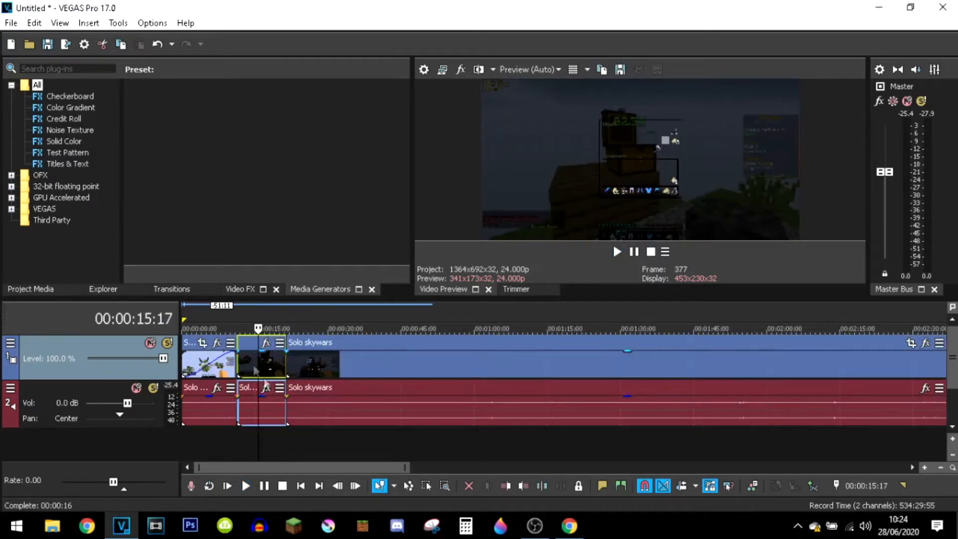
key(Delete)
drag(343, 363, 294, 357)
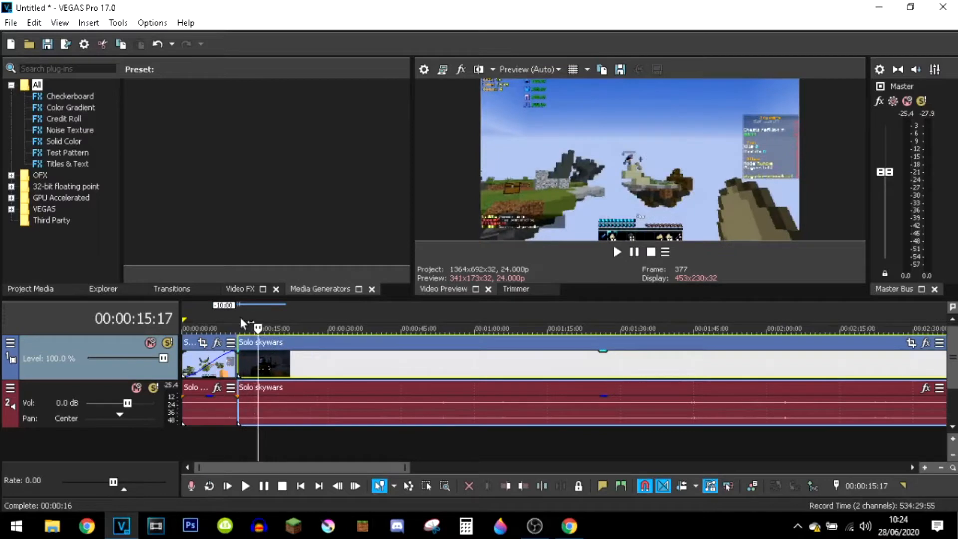
Preview the cut and overlap the two neighbouring clips by 0:07 to create a short crossfade.
click(226, 313)
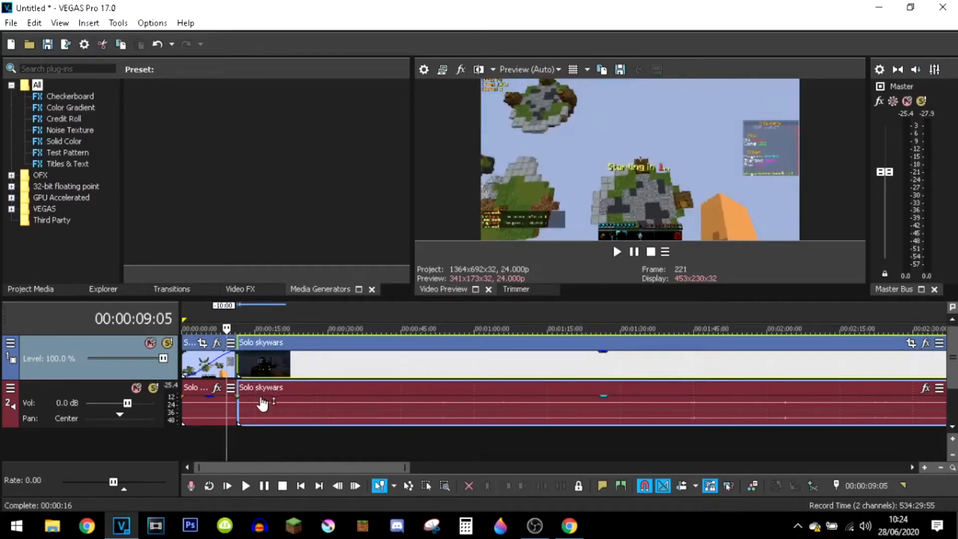
key(space)
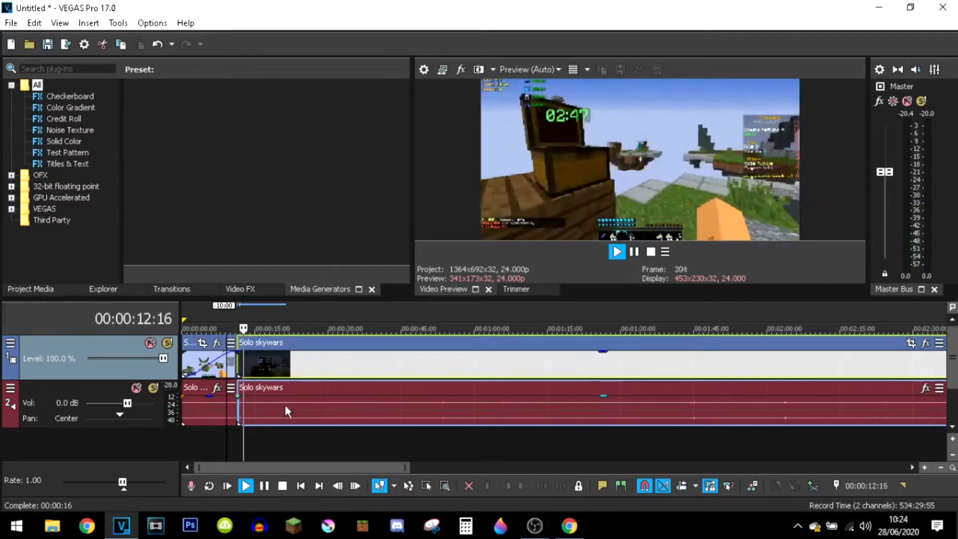
key(space)
scroll(295, 415, up, 5)
drag(459, 372, 472, 370)
Play back the crossfade and review the footage after it up to 00:00:37:22.
click(394, 323)
click(618, 252)
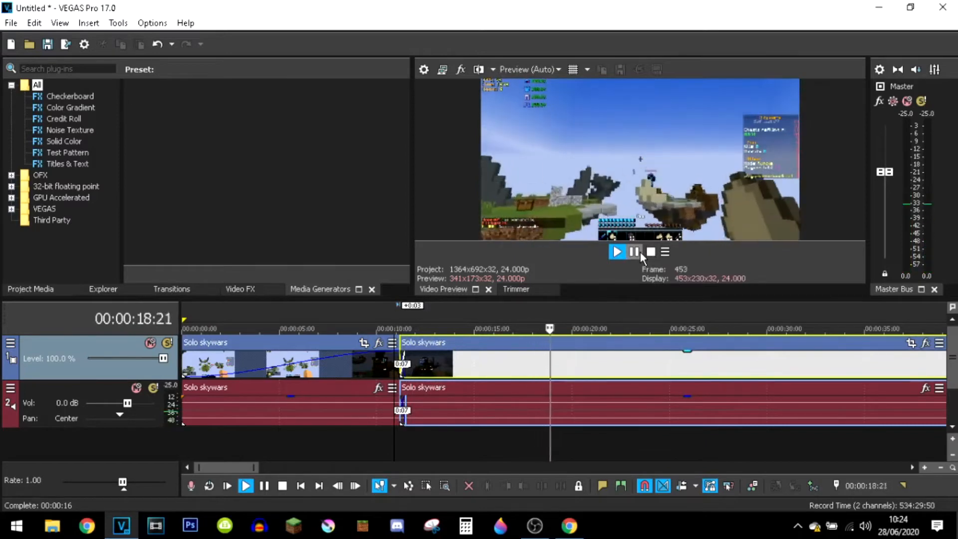
click(640, 252)
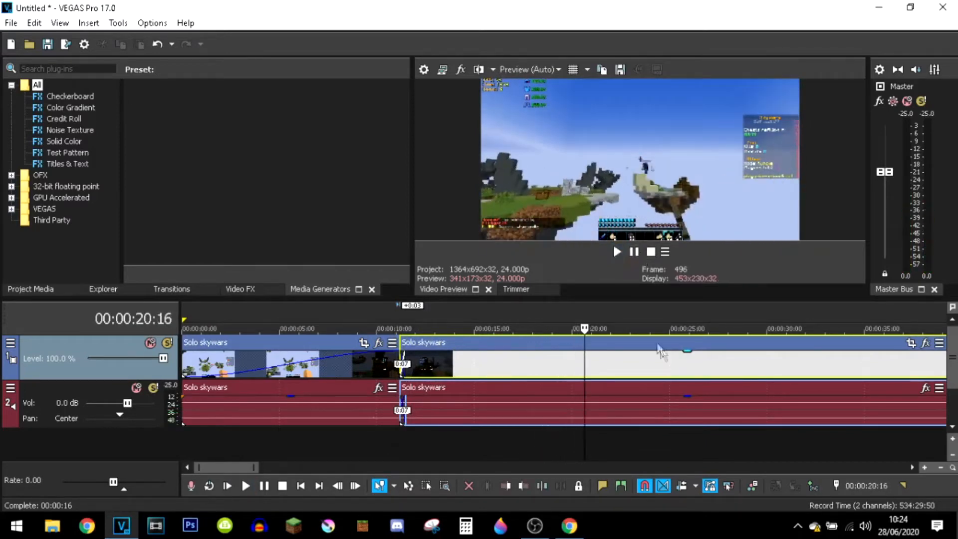
click(639, 252)
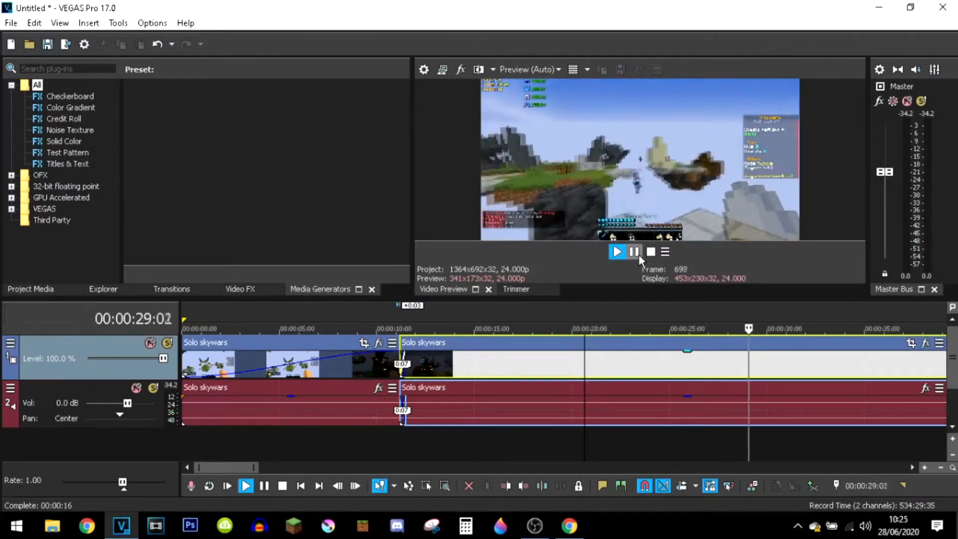
click(639, 253)
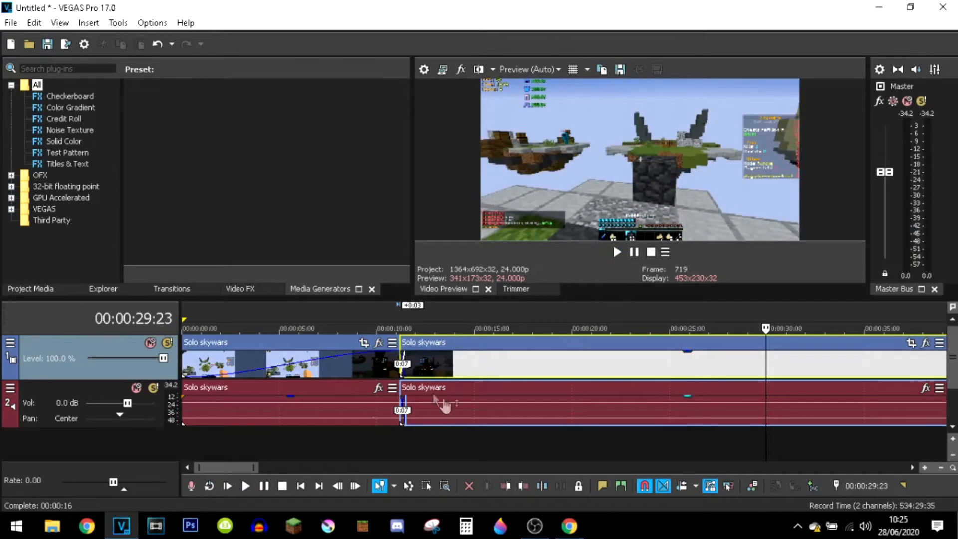
key(space)
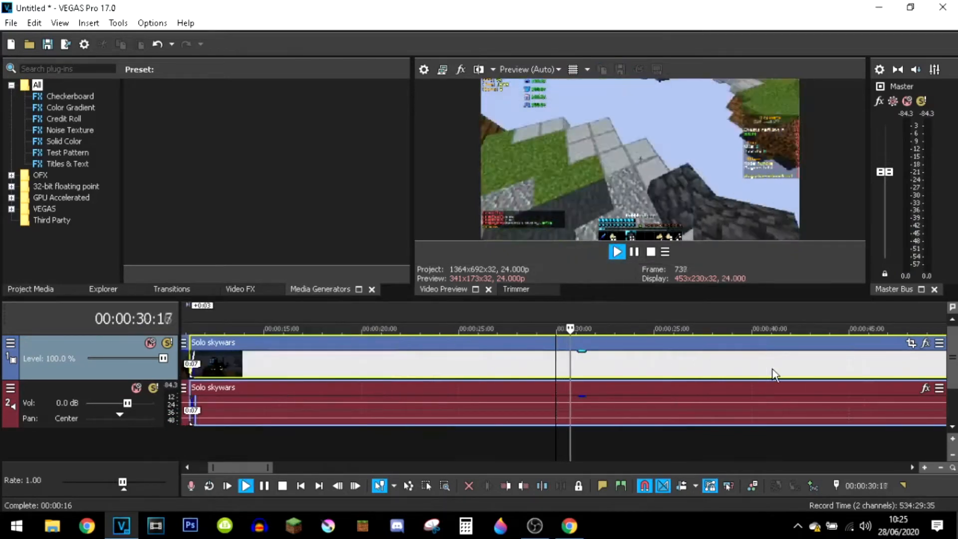
key(space)
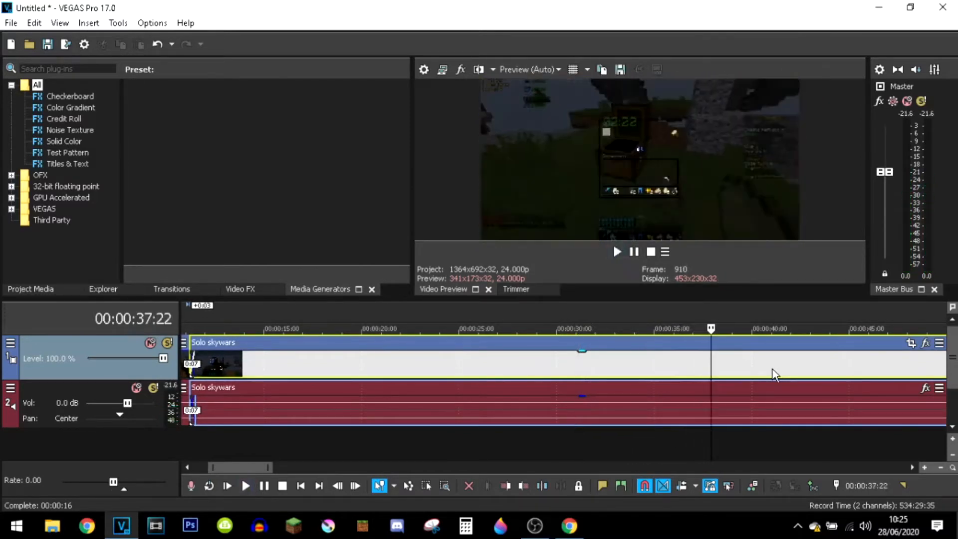
Split the footage at 00:00:38:14 and 00:00:47:08 to isolate the section between those points.
key(space)
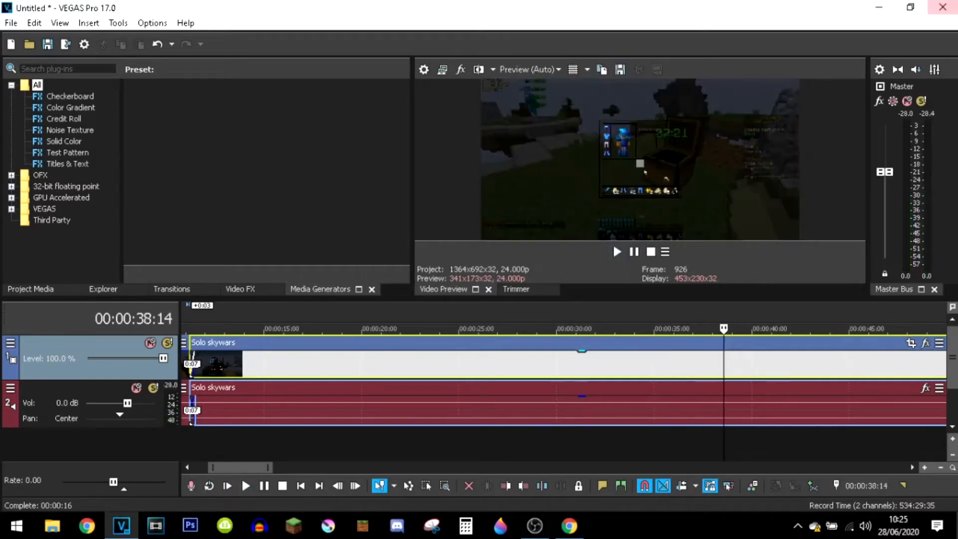
key(s)
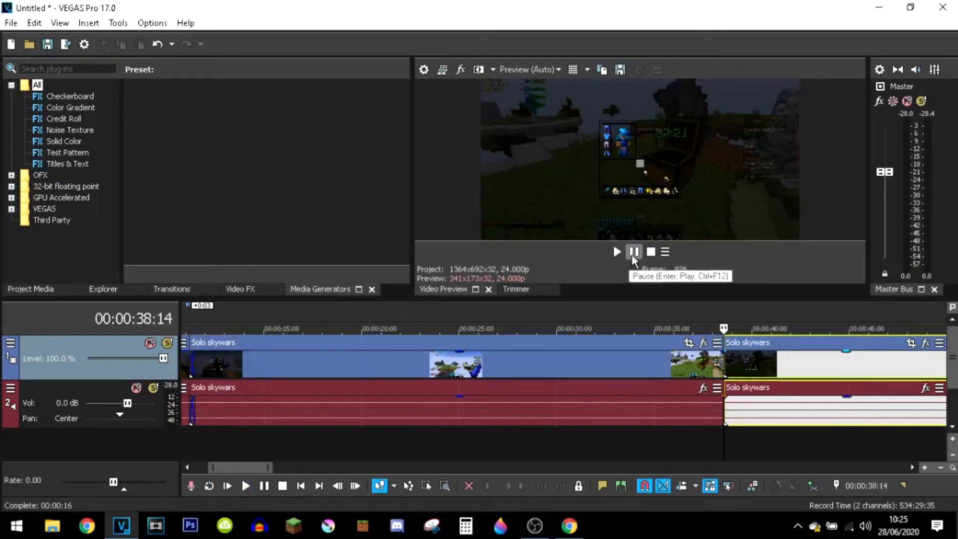
key(space)
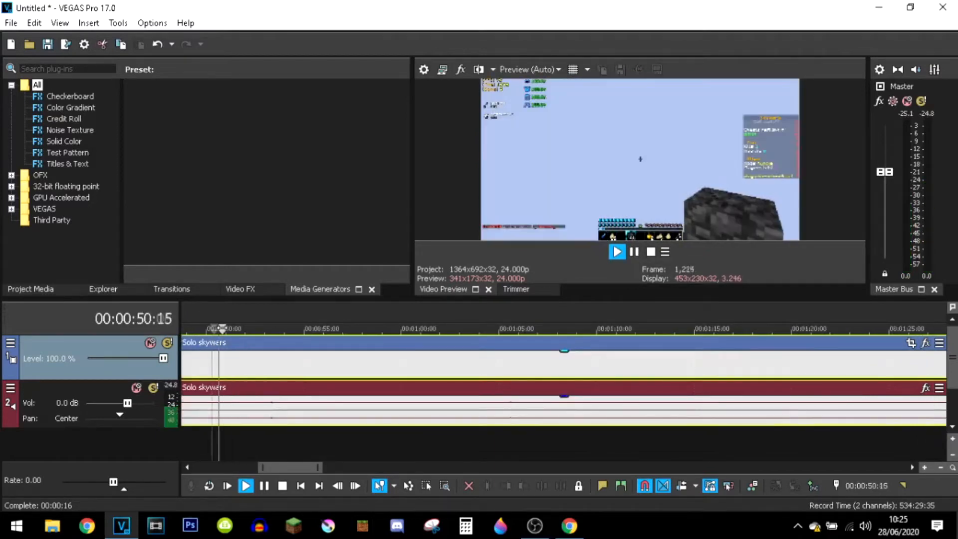
key(k)
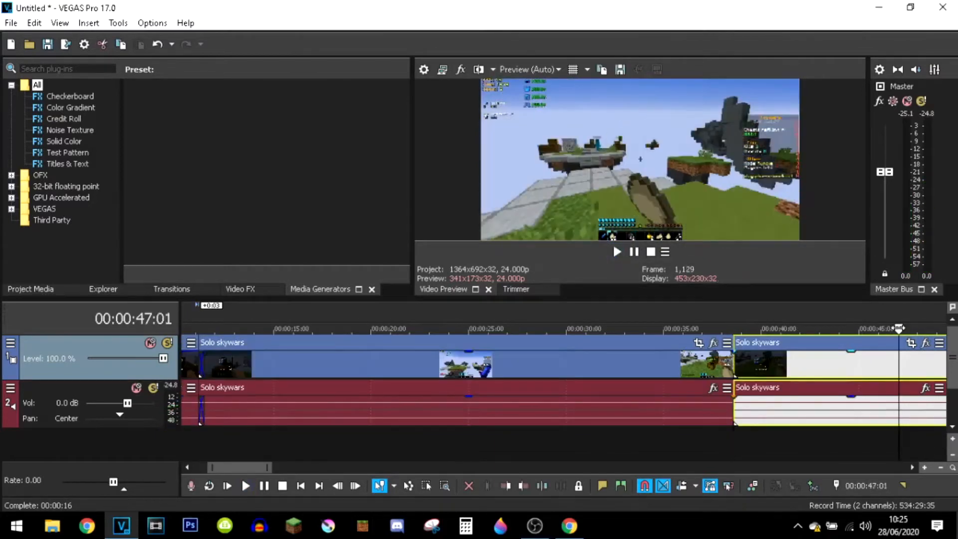
key(space)
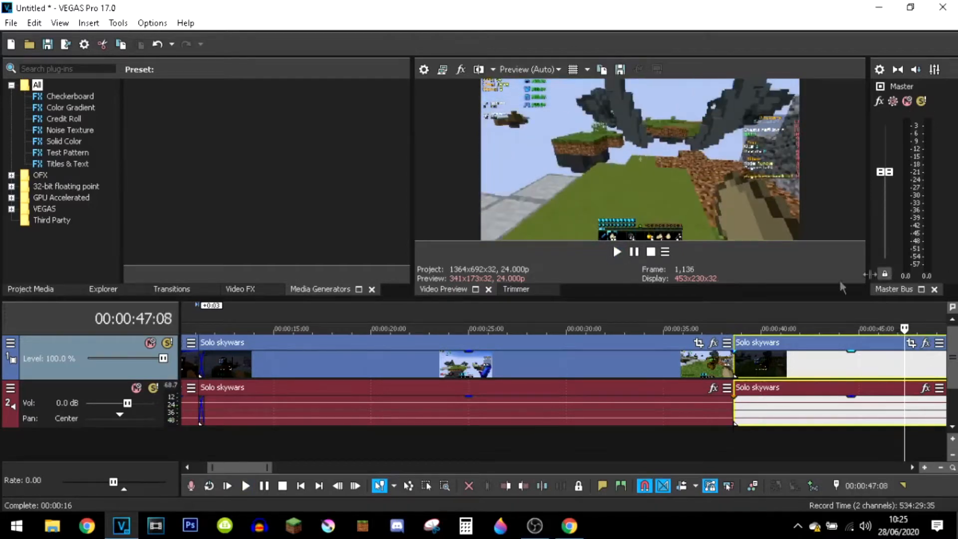
key(s)
Delete the section isolated after 00:00:38:14 and move the following clip back against the previous one.
click(859, 366)
key(Delete)
drag(932, 374, 745, 327)
click(716, 313)
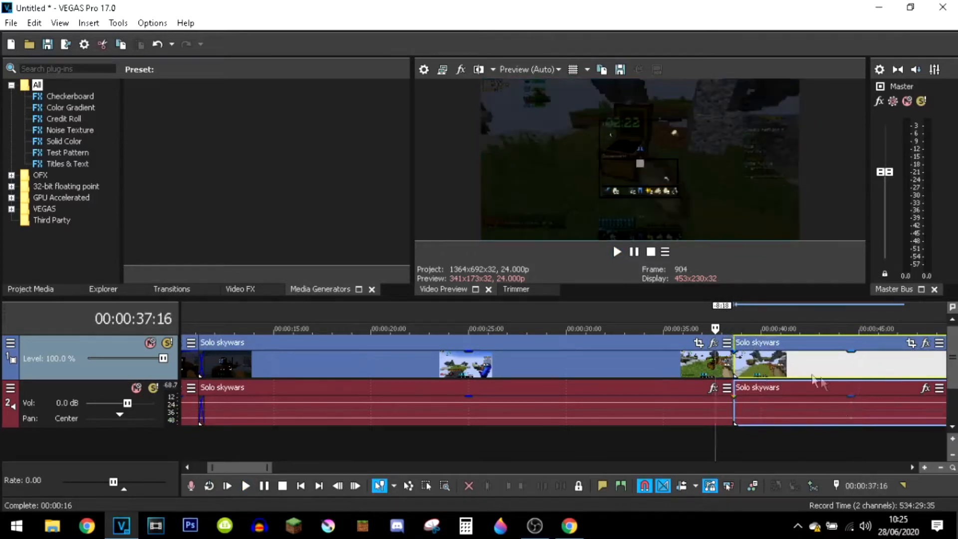
Play across the new join, then split the footage at 00:00:42:21 and 00:01:02:11.
key(space)
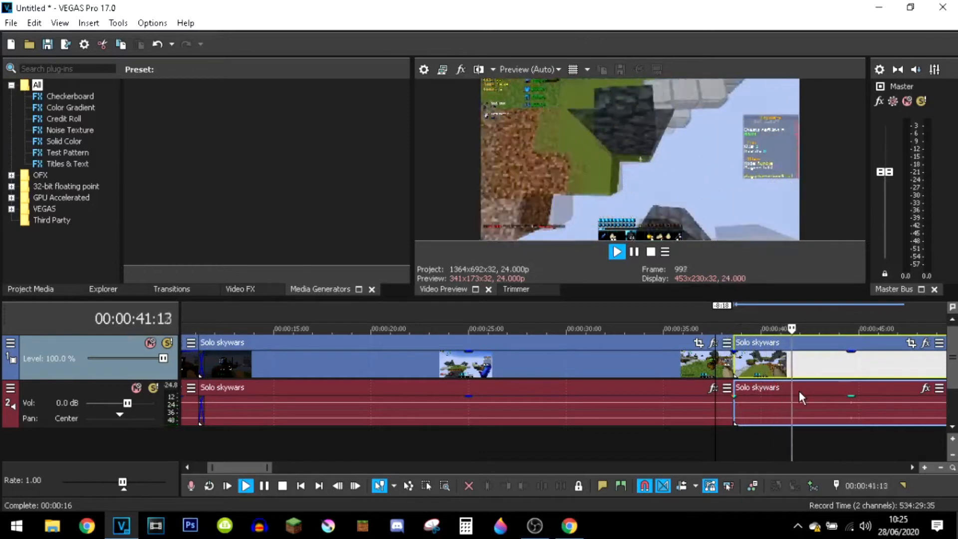
key(Return)
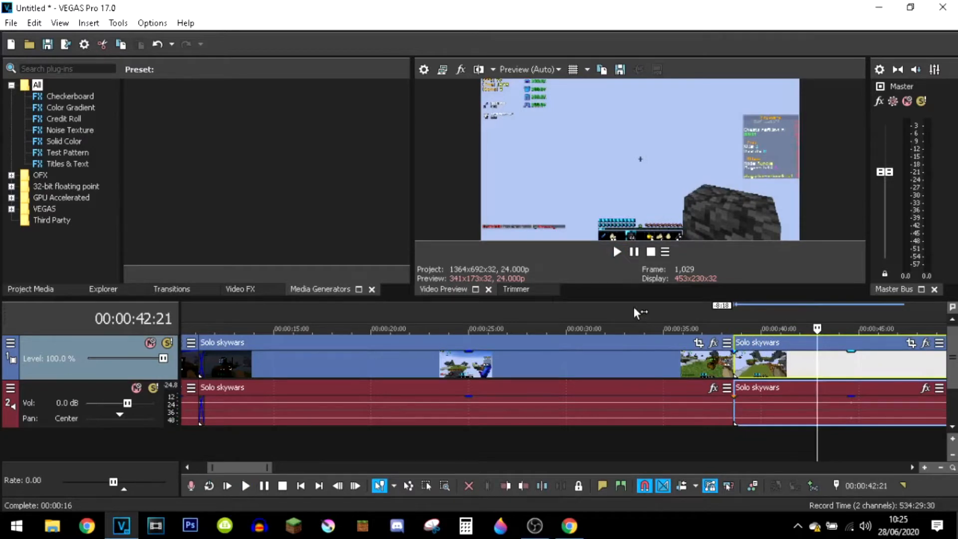
key(s)
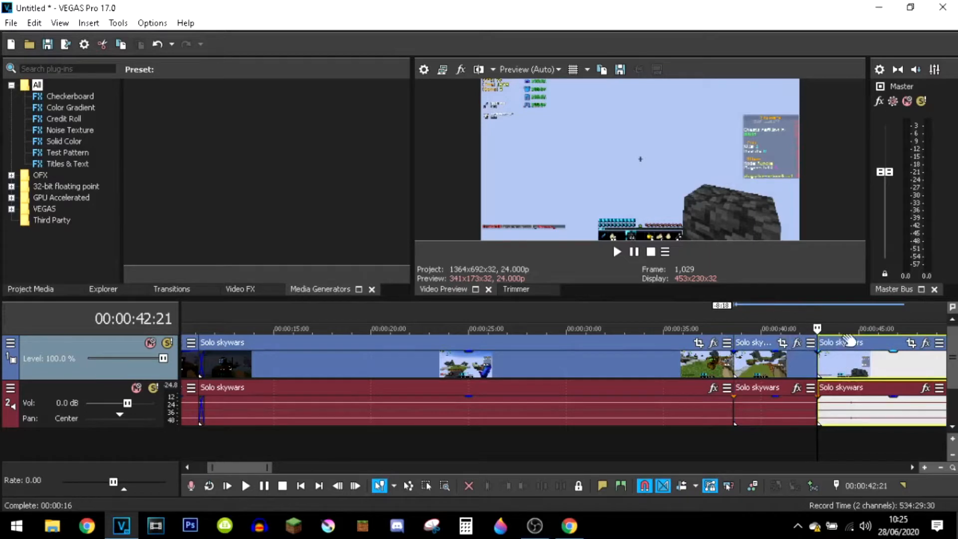
drag(870, 336, 572, 318)
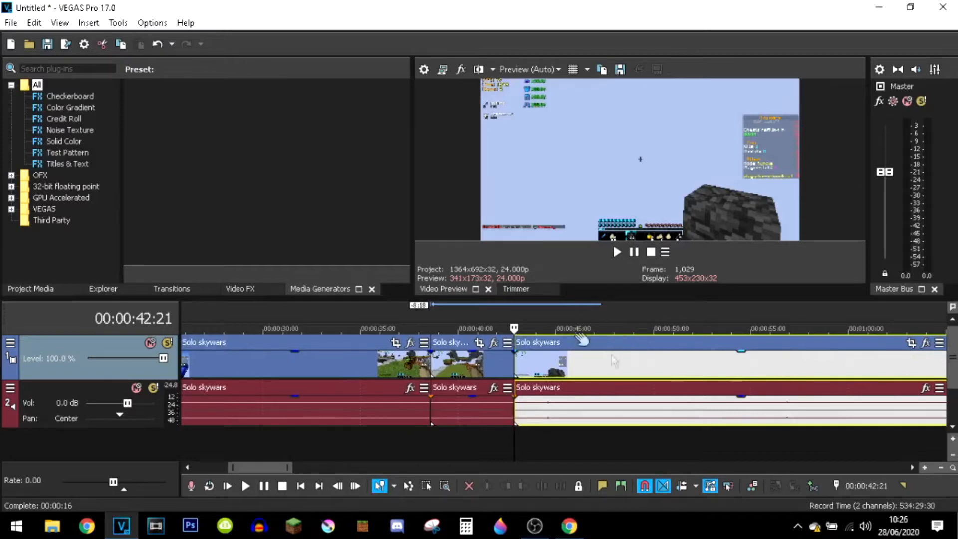
drag(598, 333, 477, 325)
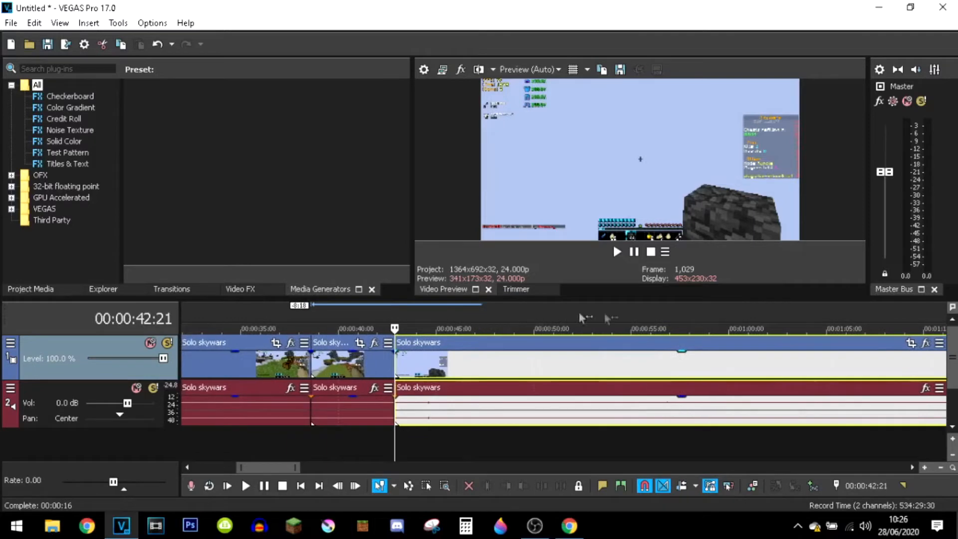
click(776, 310)
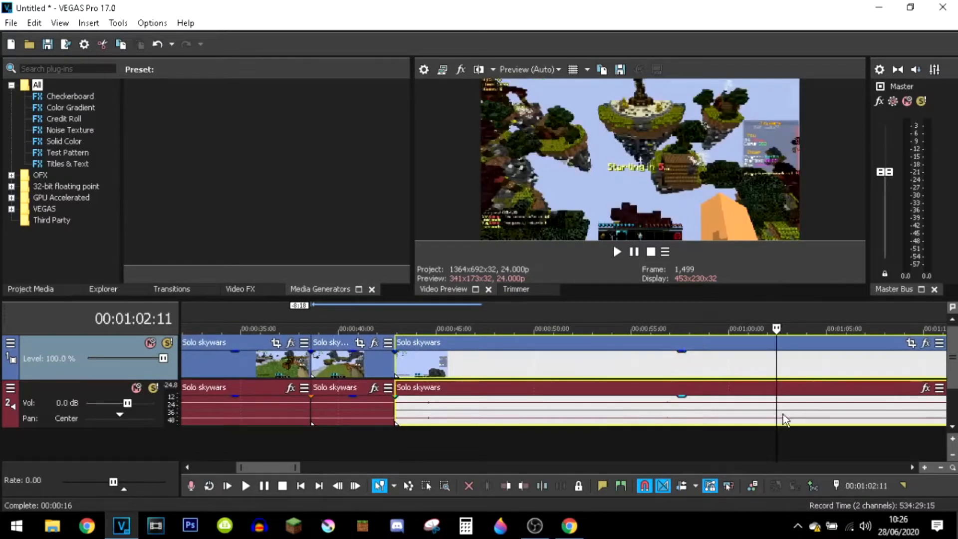
key(s)
Delete the section between 00:00:42:21 and 00:01:02:11 and move the remaining clip back to 00:00:42:21.
click(731, 370)
key(Delete)
drag(799, 364, 443, 374)
click(393, 306)
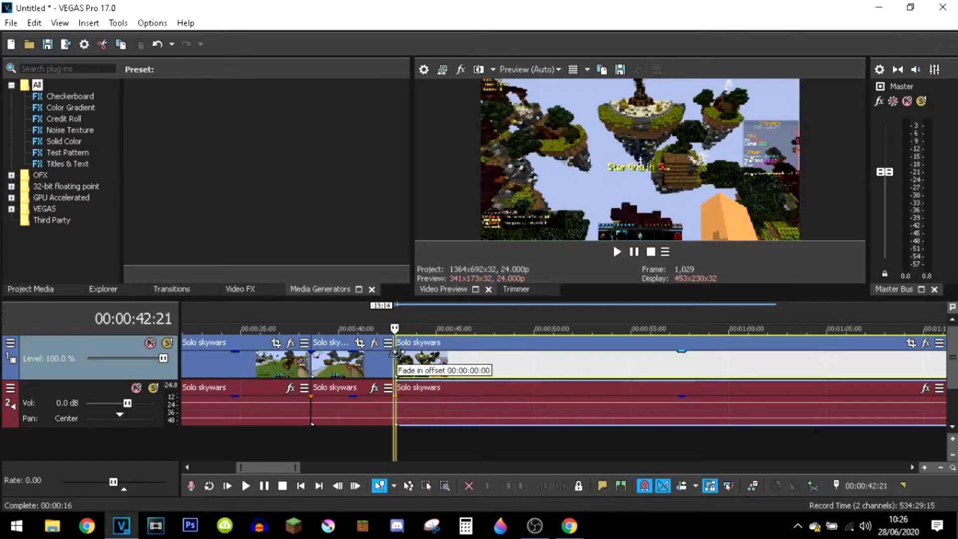
Add a short fade-in to the start of the clip at 00:00:42:21 and play it back.
drag(394, 352, 410, 352)
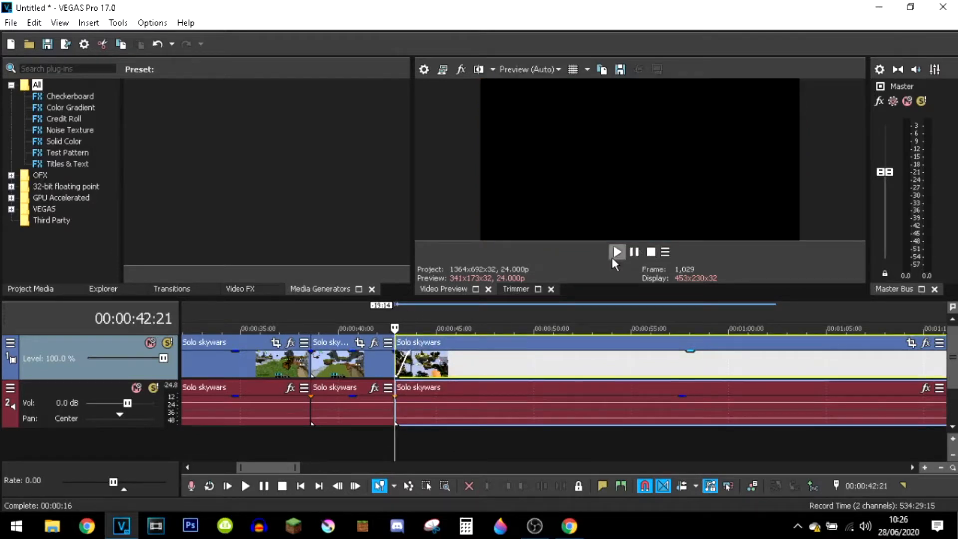
click(617, 256)
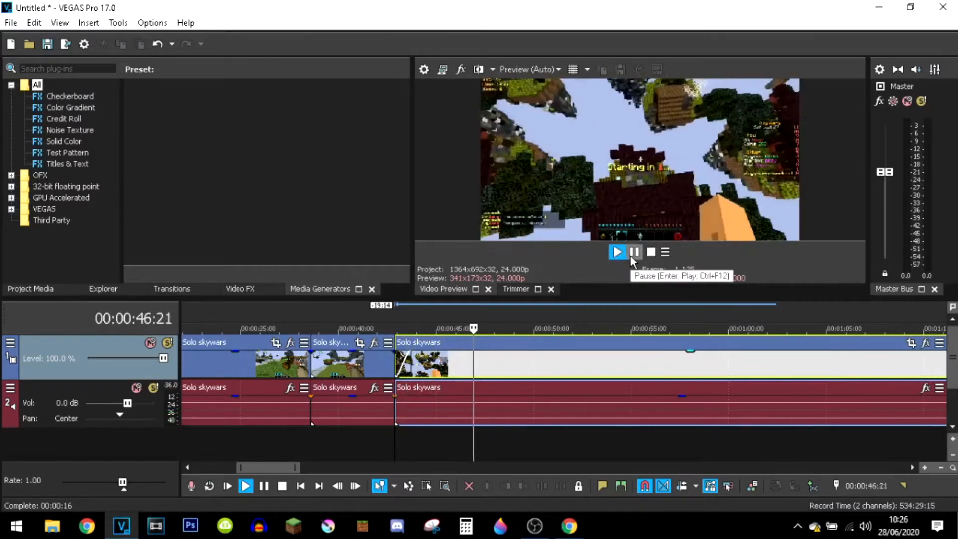
click(634, 252)
click(634, 252)
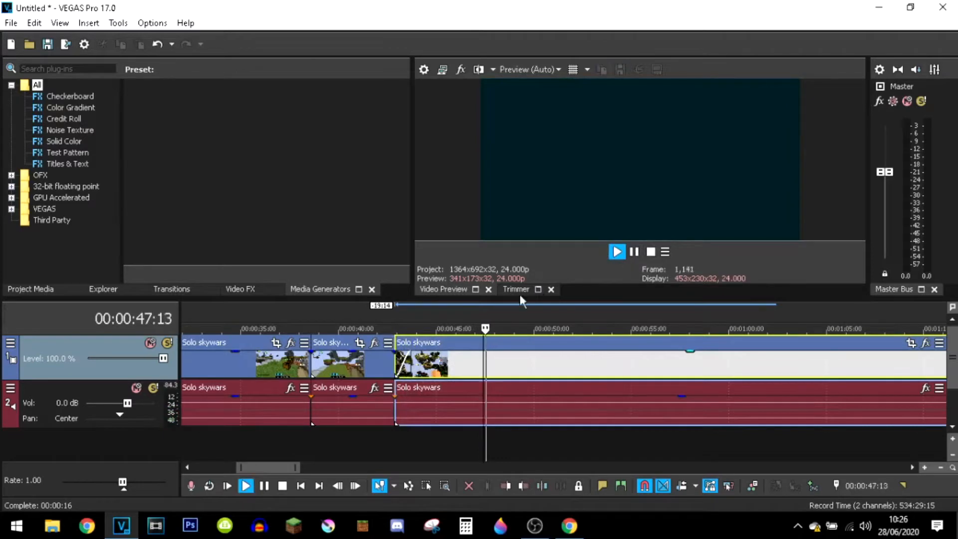
click(457, 313)
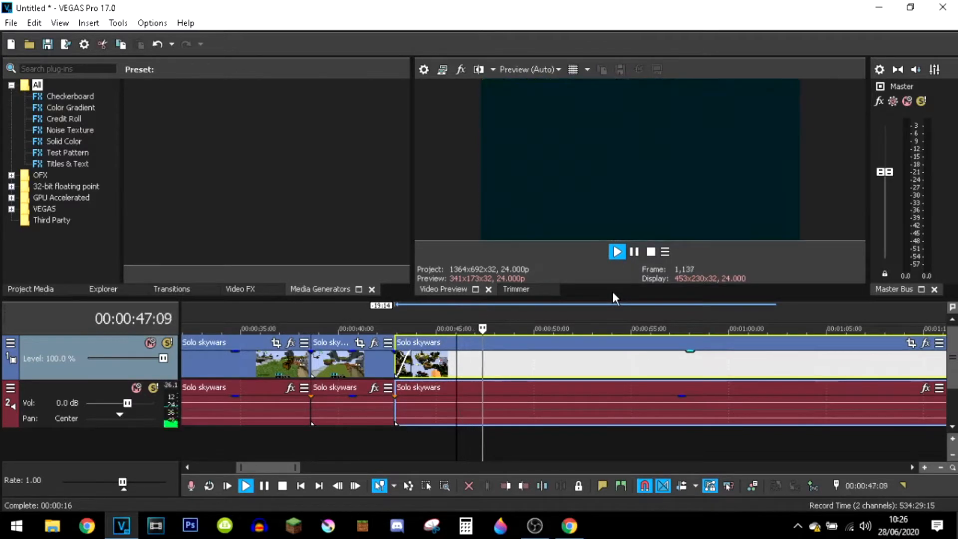
click(634, 251)
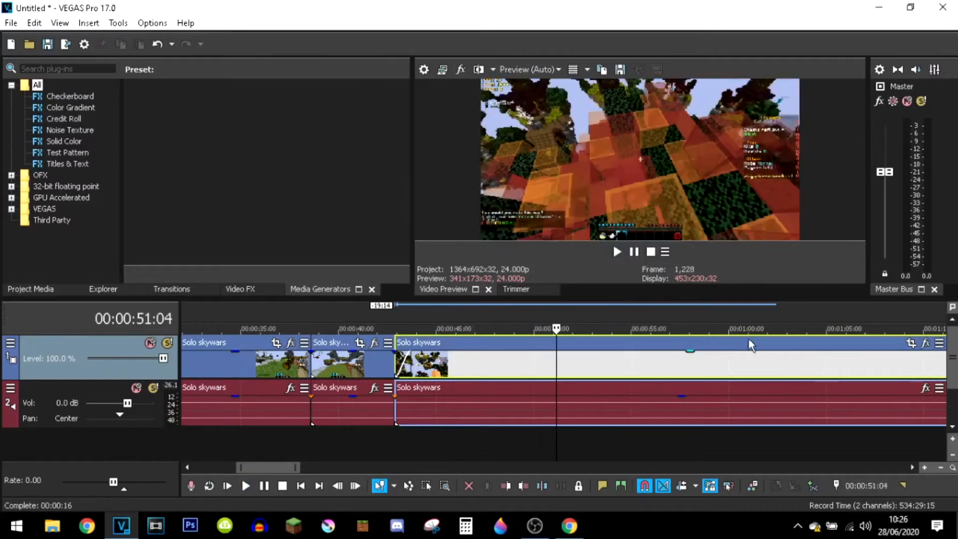
Look through the last clip for the next match countdown and split it at 00:01:11:05.
drag(763, 329, 657, 310)
click(706, 312)
click(793, 316)
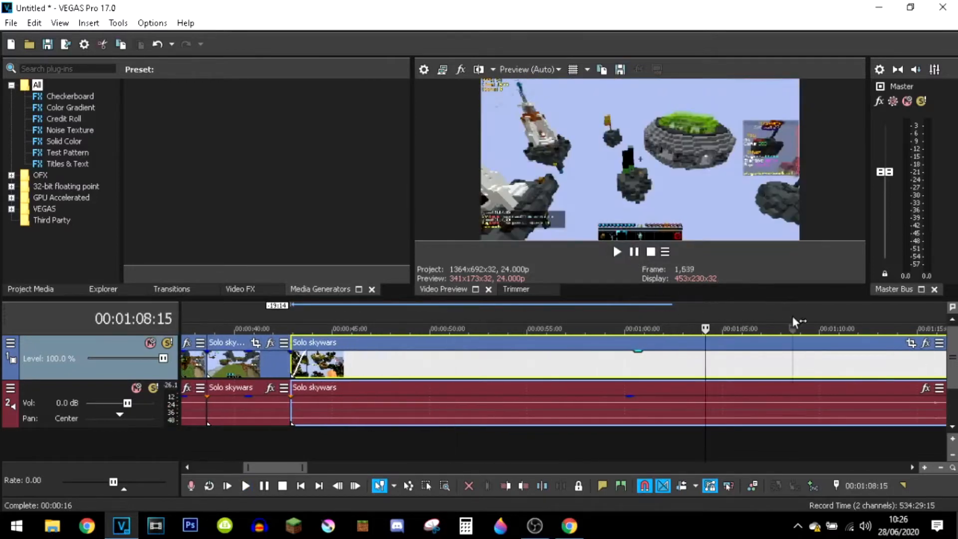
click(843, 320)
scroll(724, 335, down, 1)
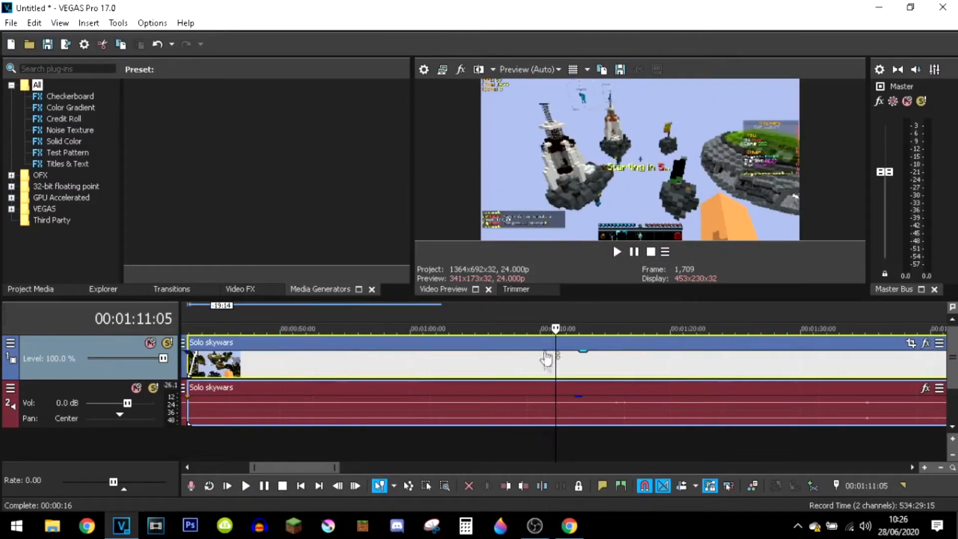
key(s)
Delete the section between 00:00:42:21 and 00:01:11:05 and move the remaining clip back to 00:00:42:21.
click(522, 361)
key(Delete)
drag(673, 367, 307, 373)
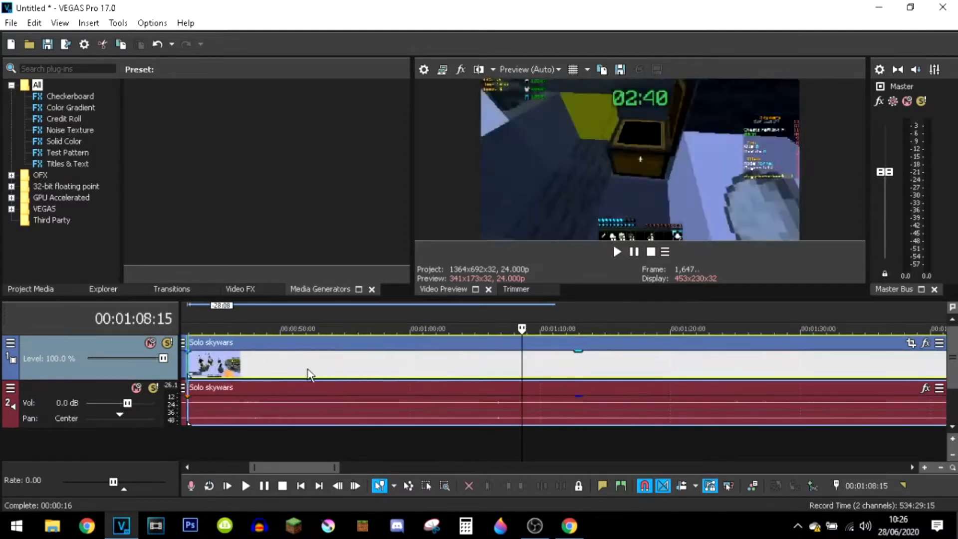
Examine the joined footage up to 00:01:04:15 and the short clip between 00:00:38:14 and 00:00:42:21.
drag(331, 325, 631, 329)
drag(372, 330, 486, 335)
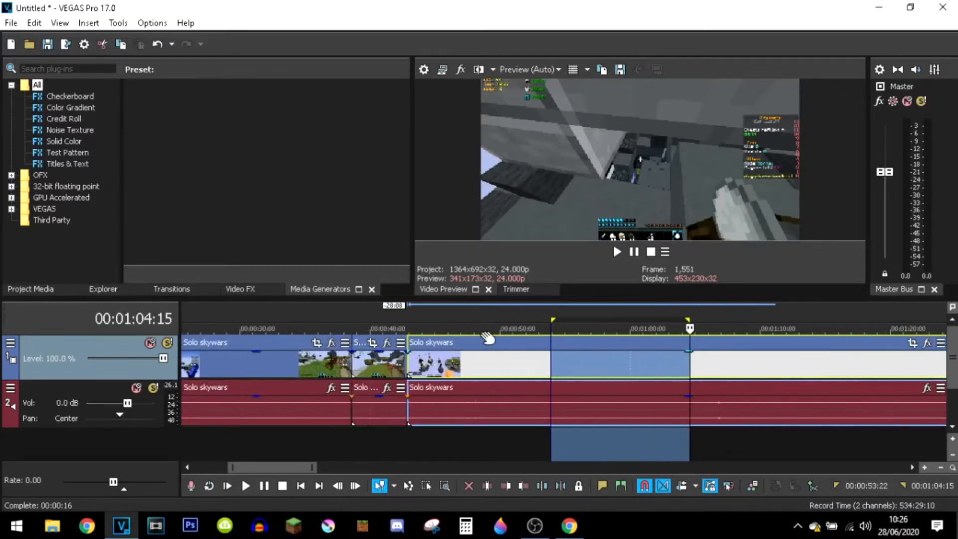
scroll(333, 370, up, 1)
scroll(341, 333, down, 1)
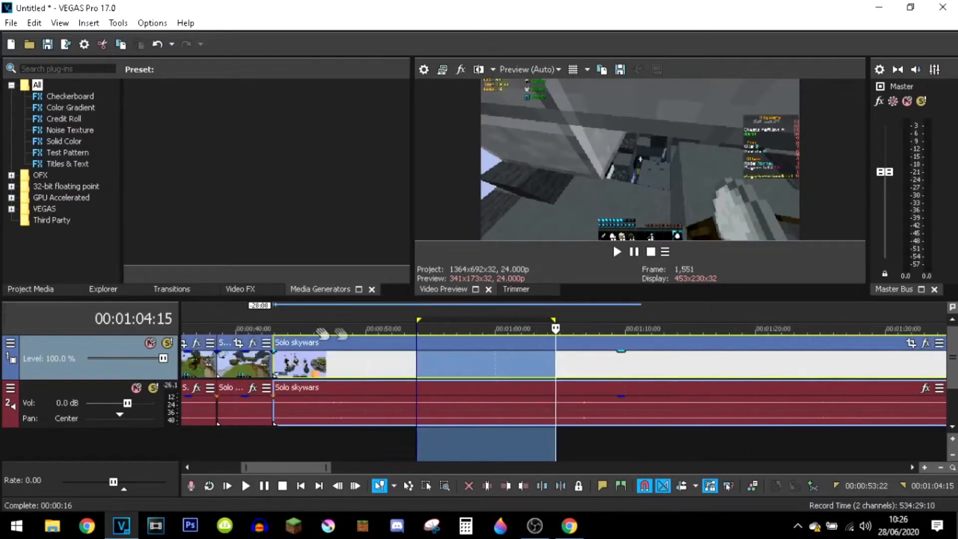
click(270, 342)
scroll(272, 337, up, 3)
drag(462, 323, 498, 323)
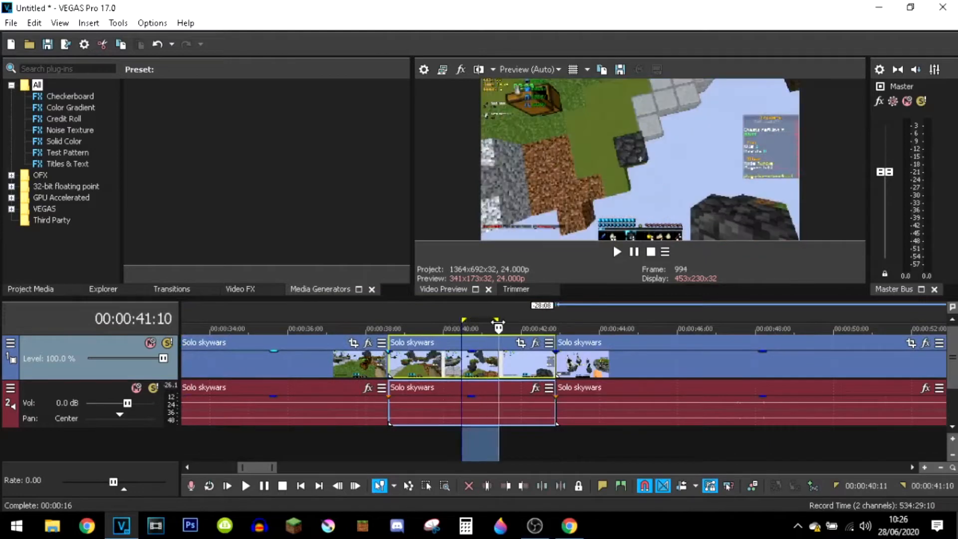
click(366, 308)
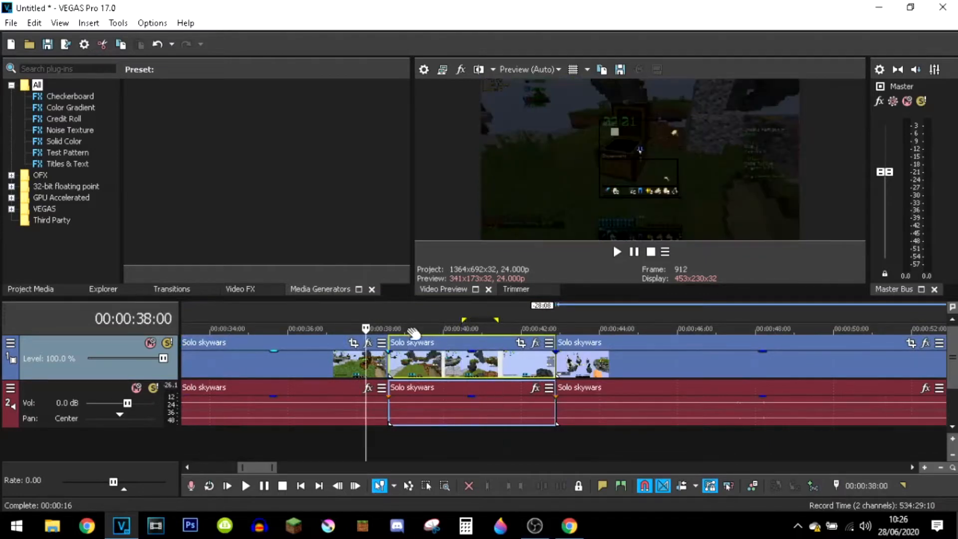
click(536, 310)
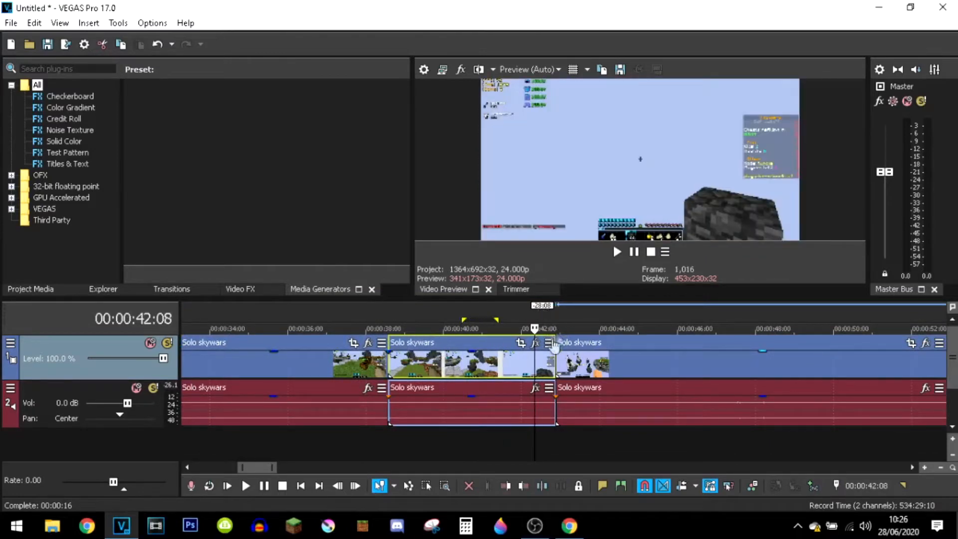
Add a short fade-out to the end of the clip before 00:00:42:21 and play it back.
drag(551, 348, 535, 350)
click(517, 311)
key(space)
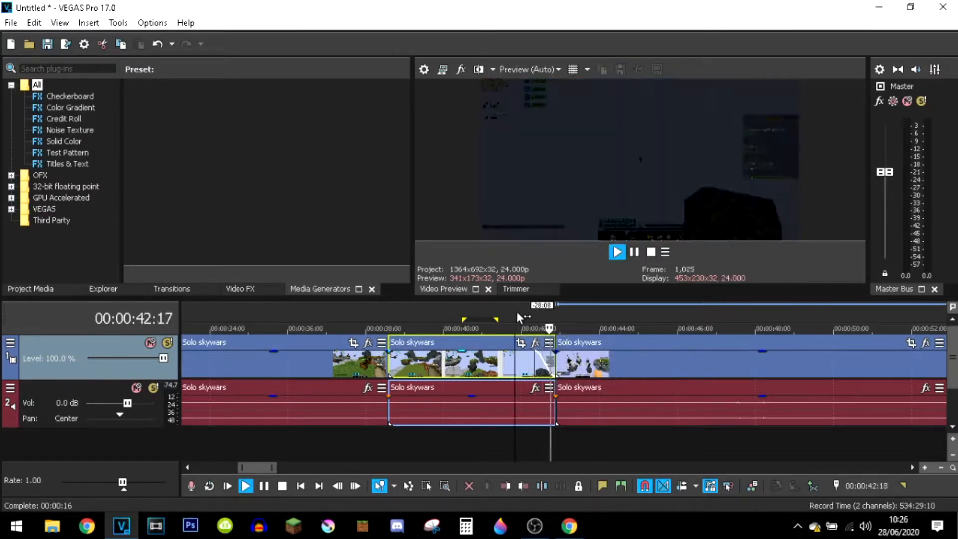
key(space)
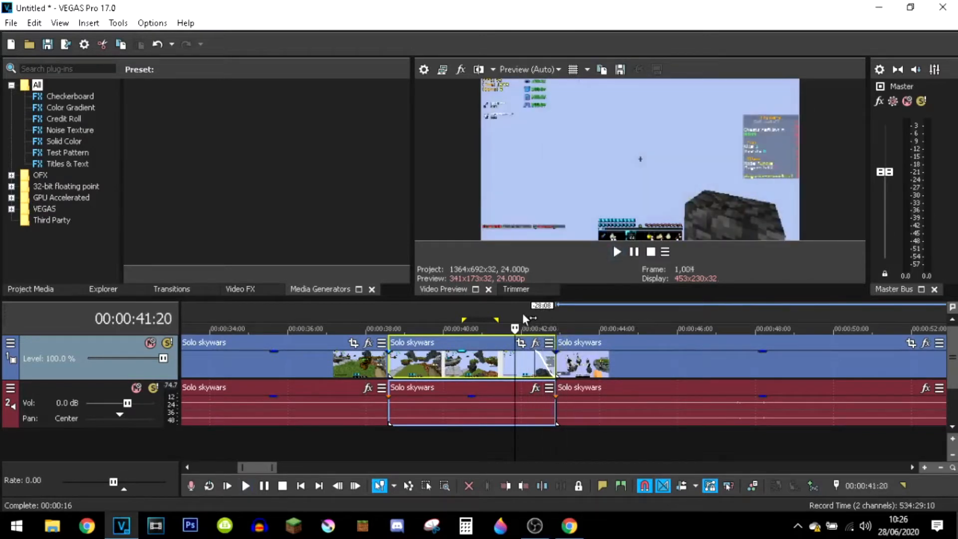
Add a matching short fade-in to the clip following the fade-out and play across the transition.
click(561, 347)
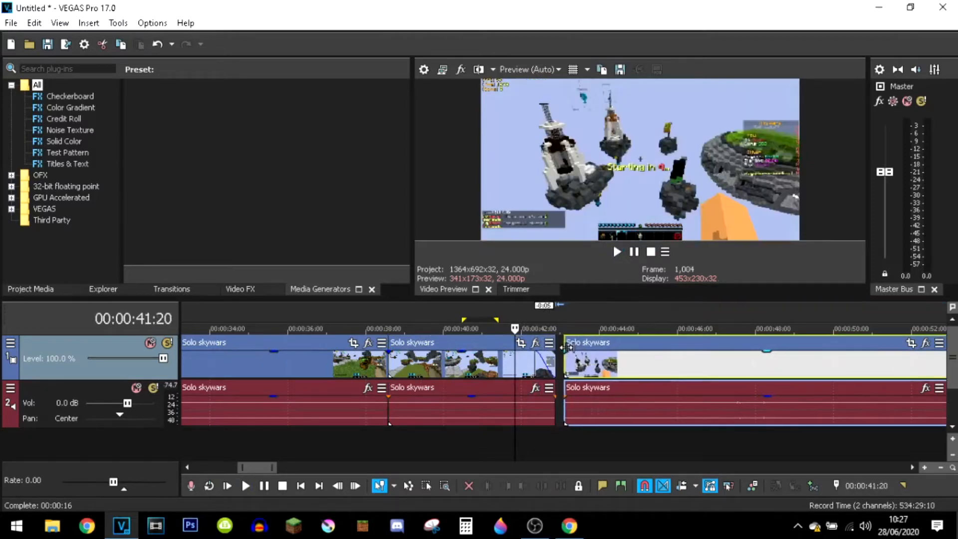
drag(558, 352, 578, 350)
click(501, 315)
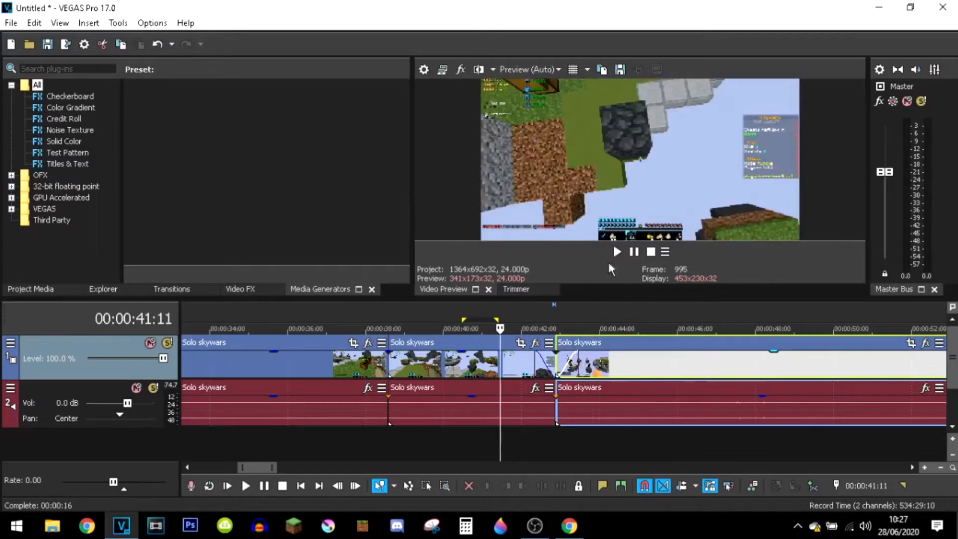
click(617, 252)
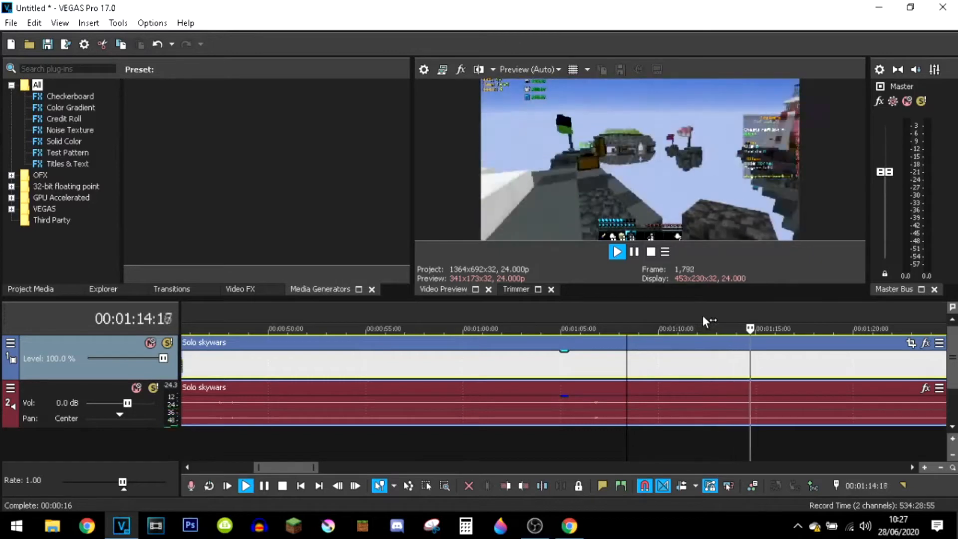
Split the footage at 00:01:15:07 and shift the clip after the cut 1:23 later on the timeline.
key(Return)
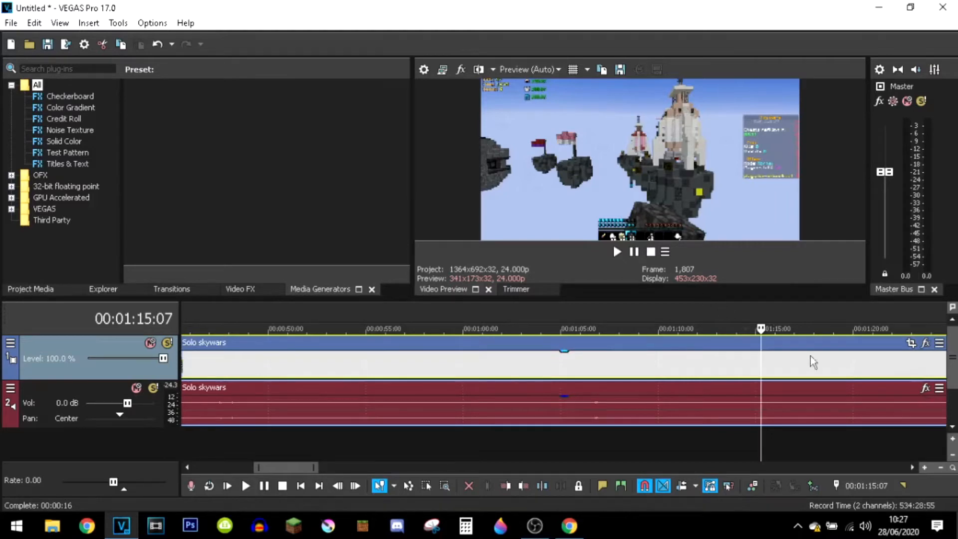
key(s)
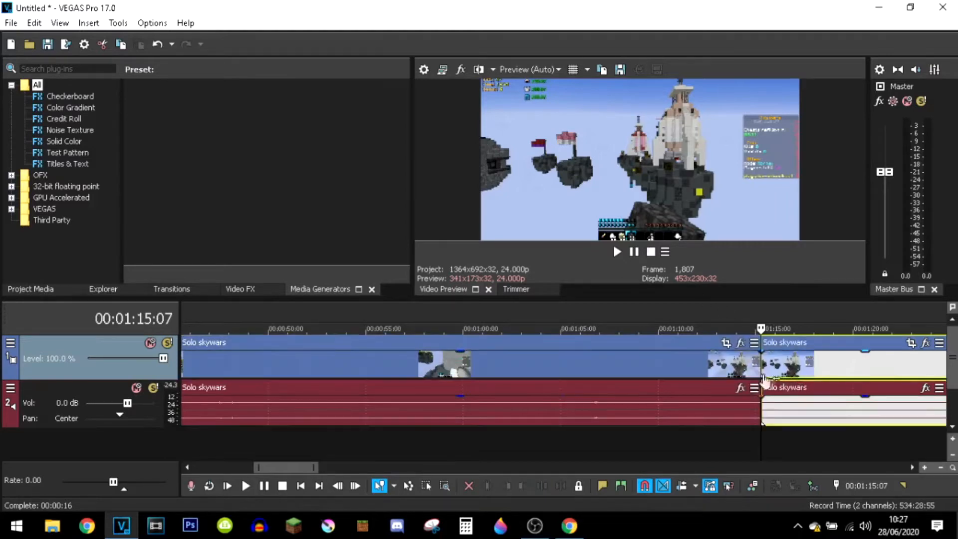
click(745, 358)
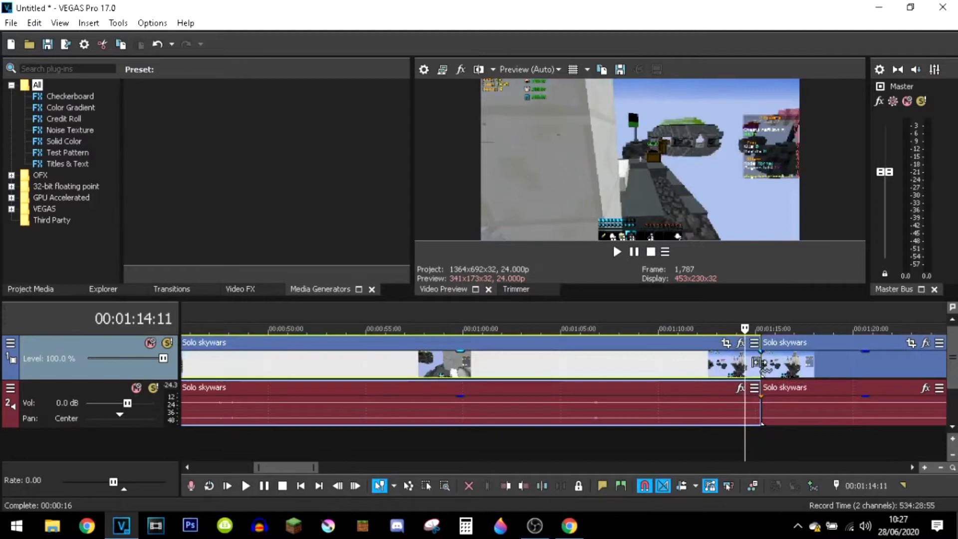
drag(798, 362, 836, 364)
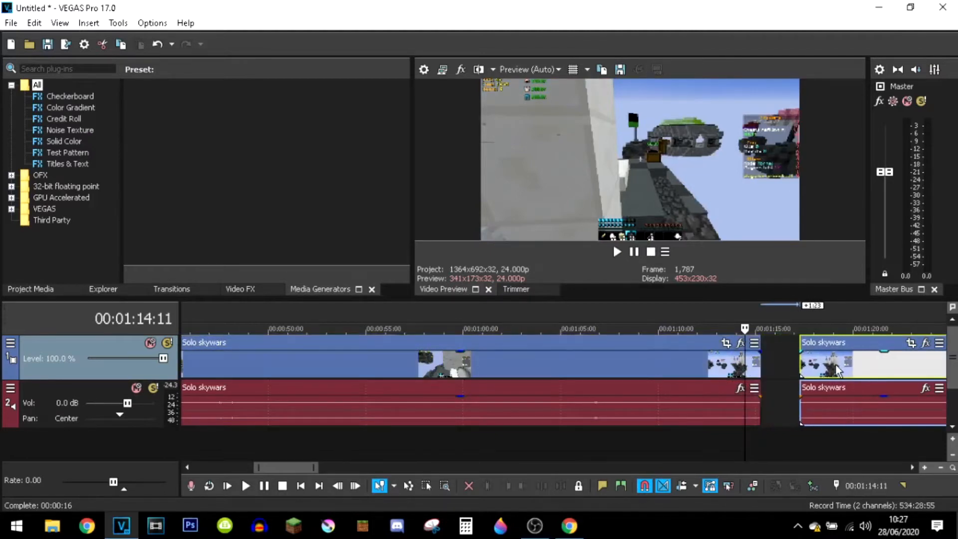
Try time-compressing the clip that starts at 00:00:42:21 to 331.1%, play it back, and undo the compression.
click(758, 365)
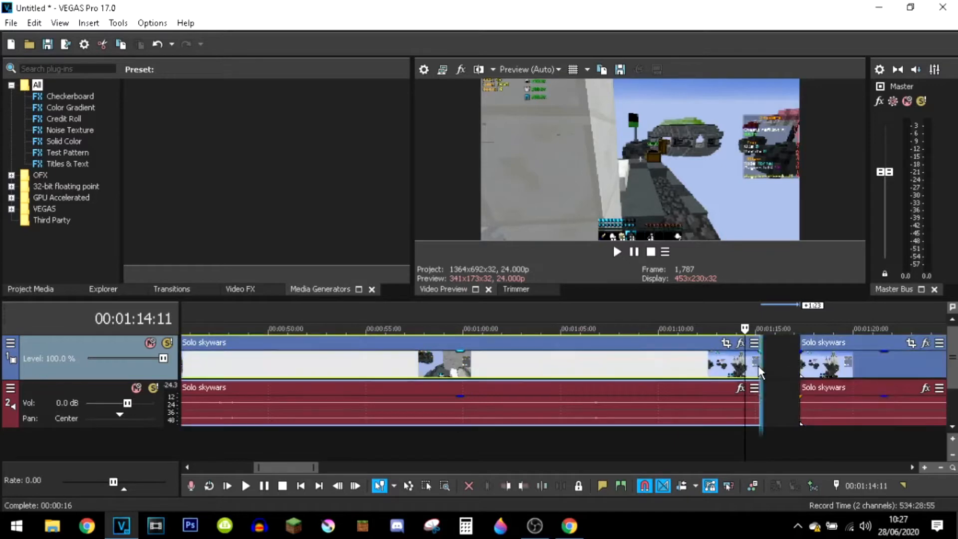
drag(744, 372, 760, 369)
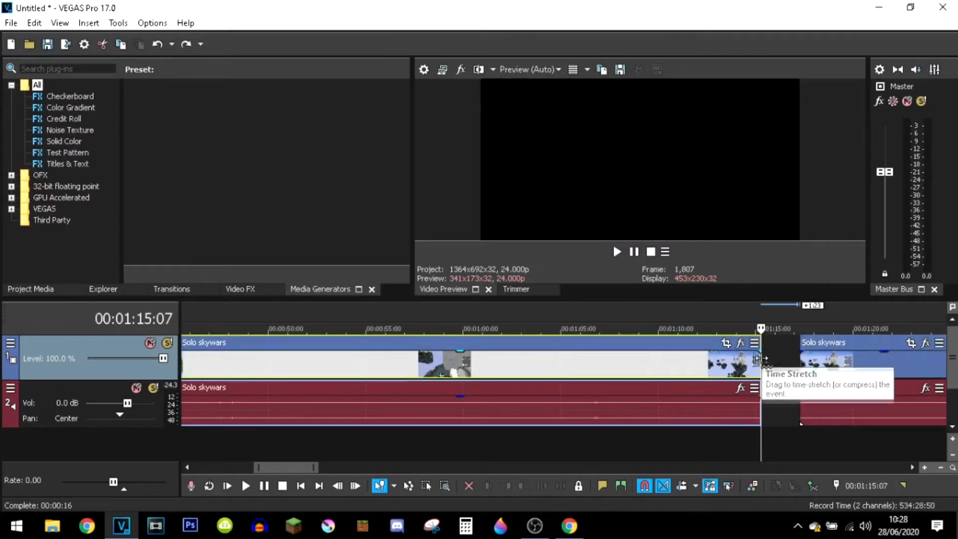
drag(759, 365, 315, 386)
drag(473, 330, 683, 335)
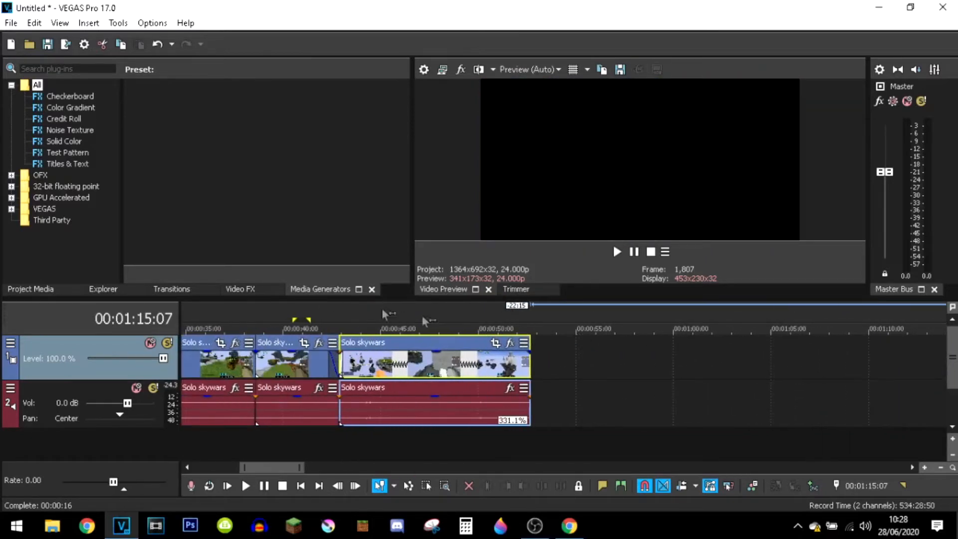
click(340, 305)
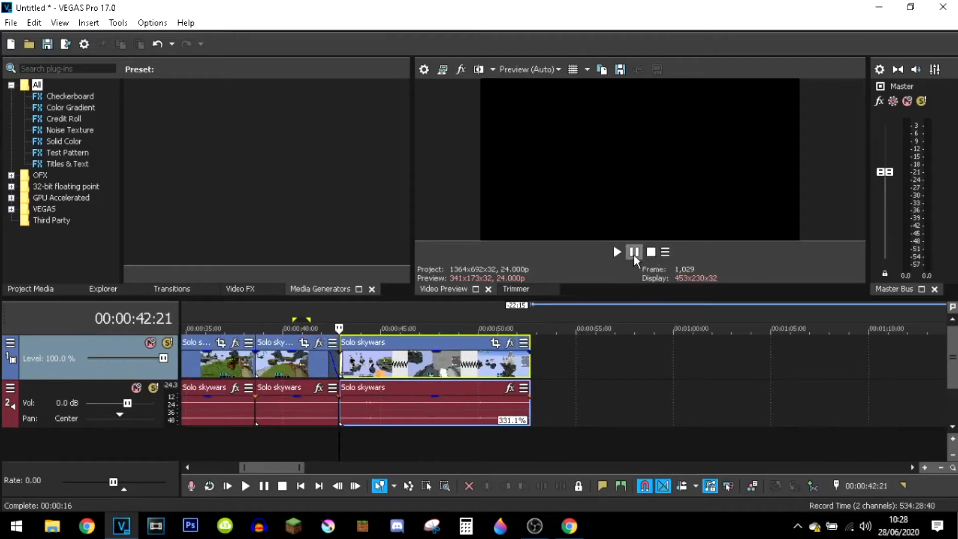
click(633, 252)
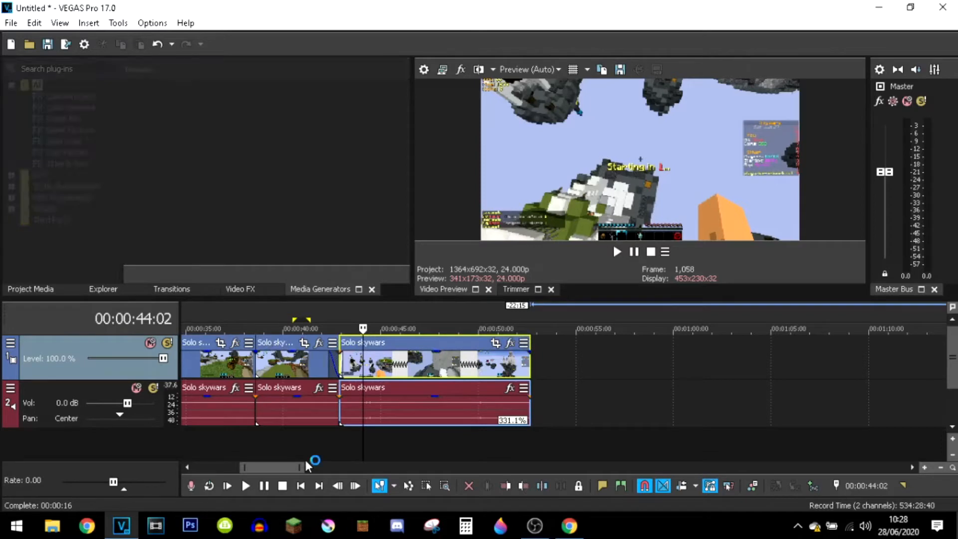
key(ctrl+z)
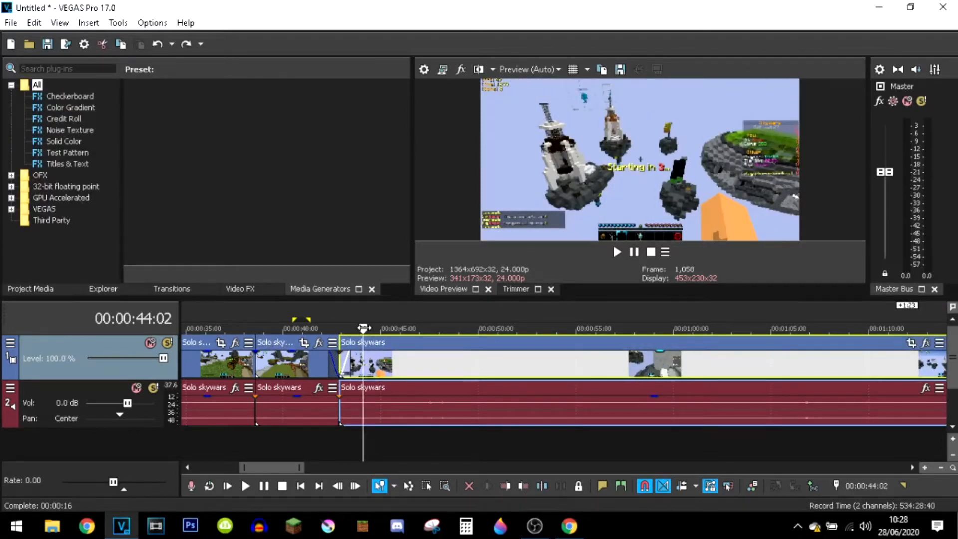
Play the clip that starts at 00:00:42:21 and split it at 00:00:48:14.
key(space)
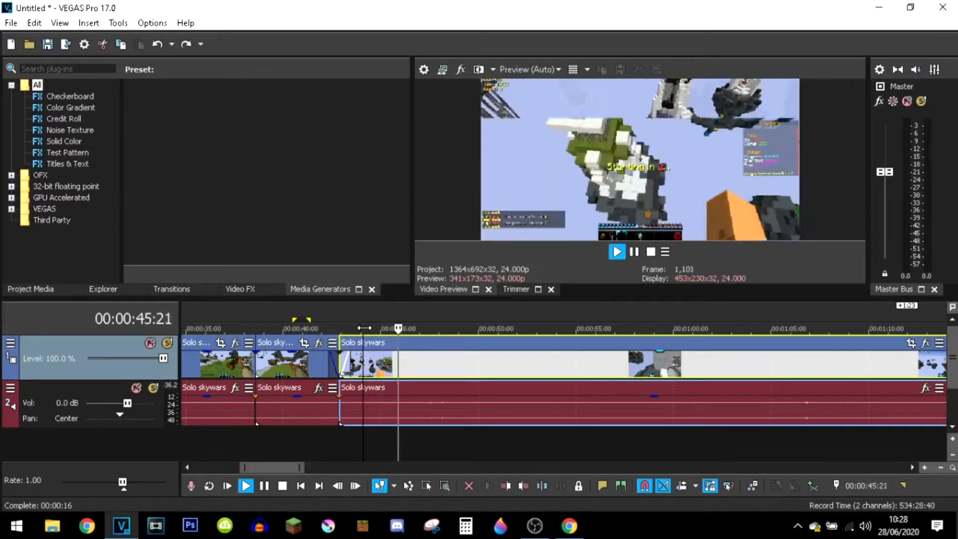
key(Return)
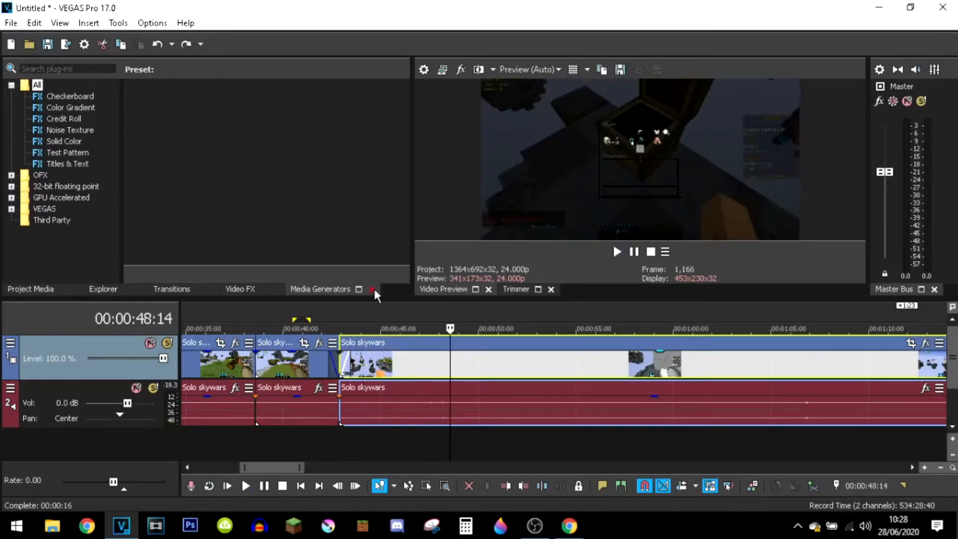
key(s)
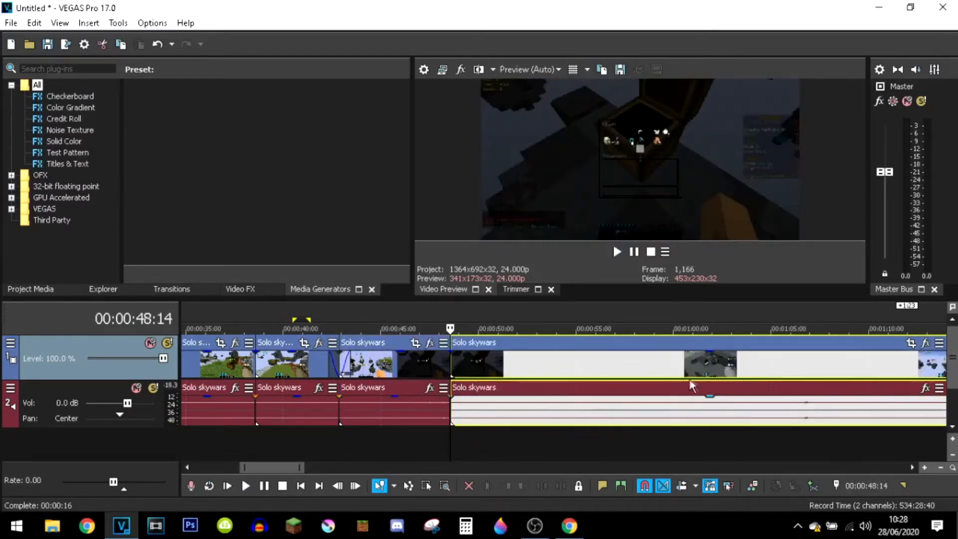
Time-compress the clip after the 00:00:48:14 split to 374.9% speed and play it back.
scroll(691, 381, up, 1)
drag(829, 334, 445, 340)
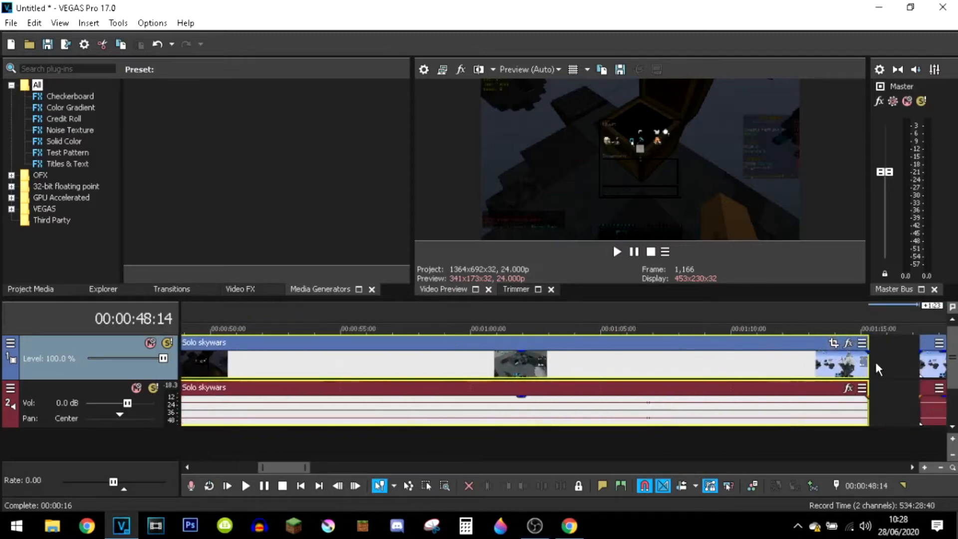
drag(870, 364, 360, 367)
drag(446, 332, 642, 335)
click(346, 312)
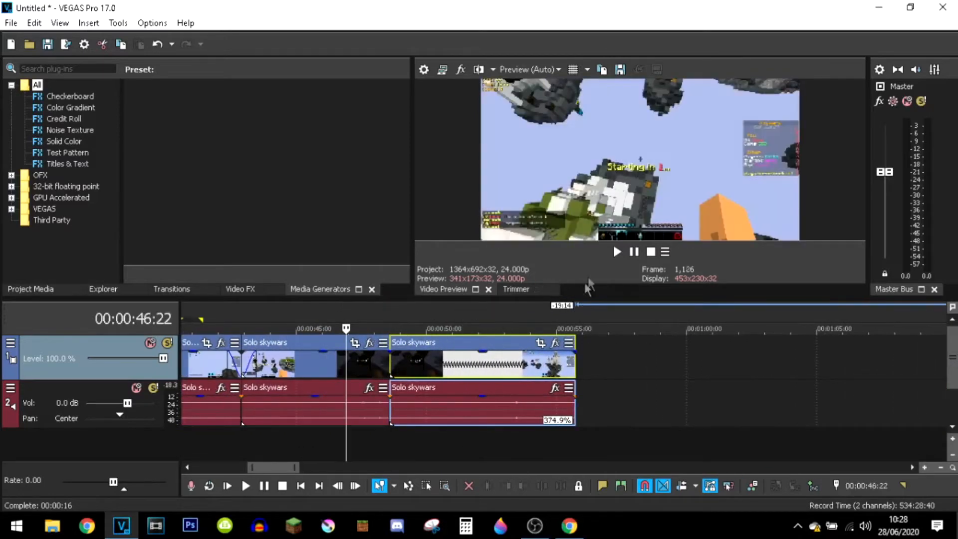
click(636, 252)
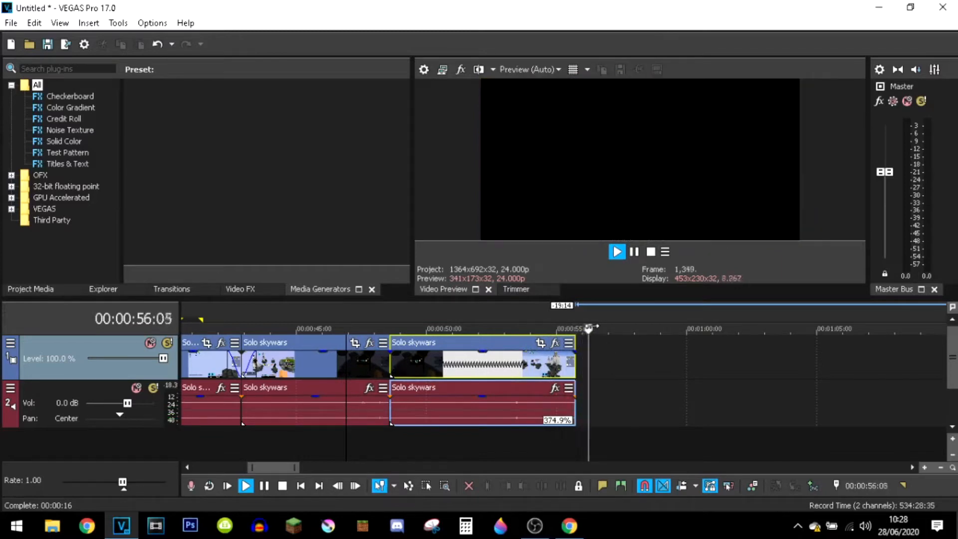
click(632, 252)
Shift the footage following the sped-up clip earlier to close the gap after it.
drag(667, 337, 593, 338)
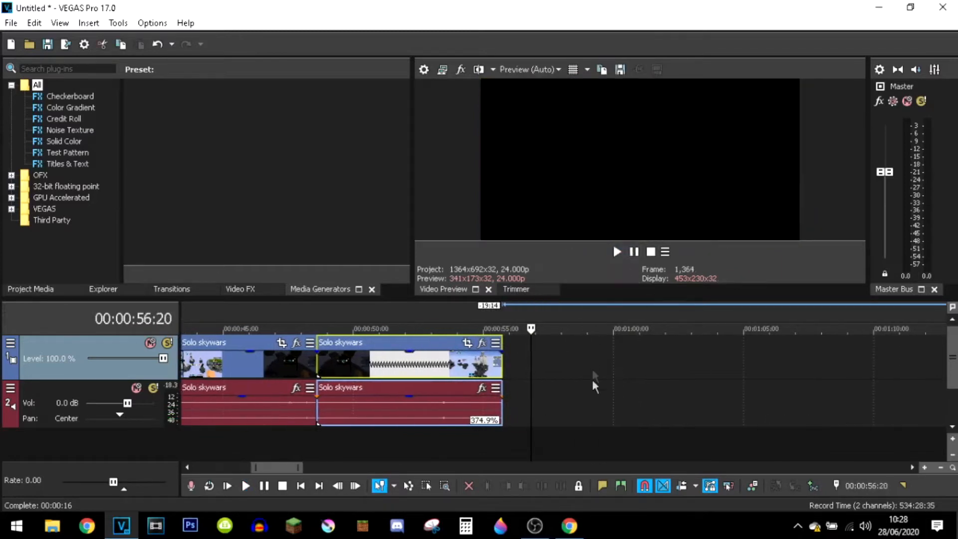
scroll(626, 387, down, 3)
drag(823, 374, 636, 381)
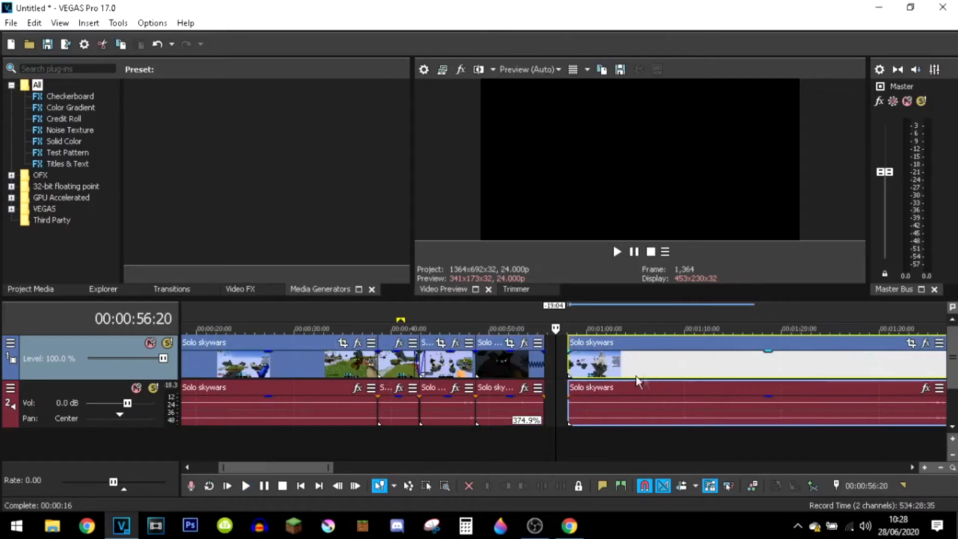
click(543, 361)
scroll(783, 367, up, 4)
drag(783, 361, 688, 367)
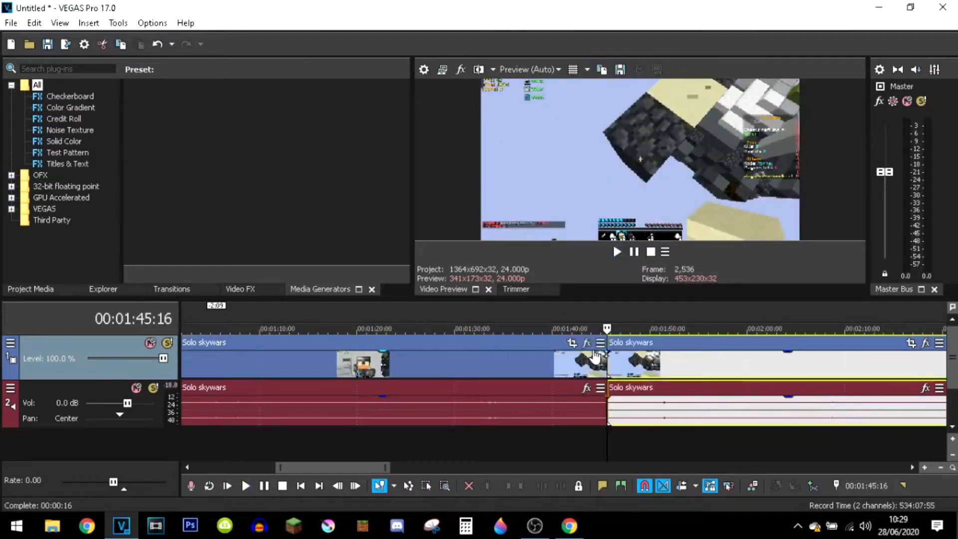
Delete the section between the sped-up clip and the cut at 00:01:45:16, and move the remaining footage against the sped-up clip.
click(572, 364)
key(Delete)
drag(762, 358, 575, 371)
click(518, 313)
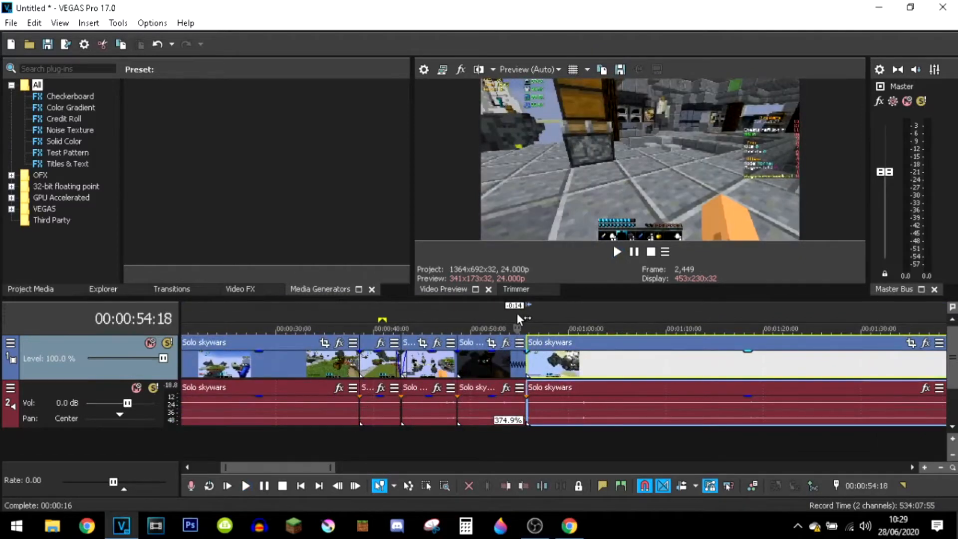
Cut out the section between 00:00:59:05 and 00:01:23:08 and move the following footage 24:03 earlier to close the gap.
key(space)
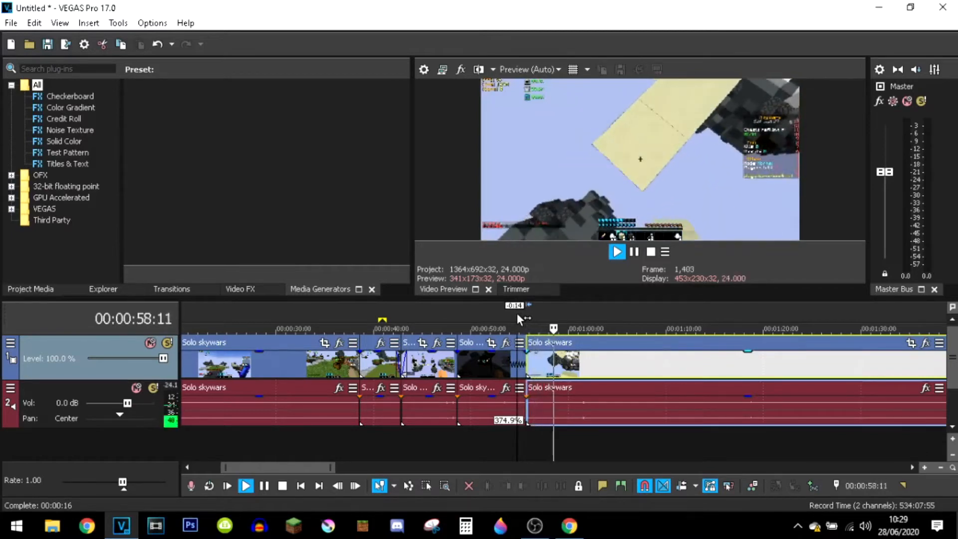
key(Return)
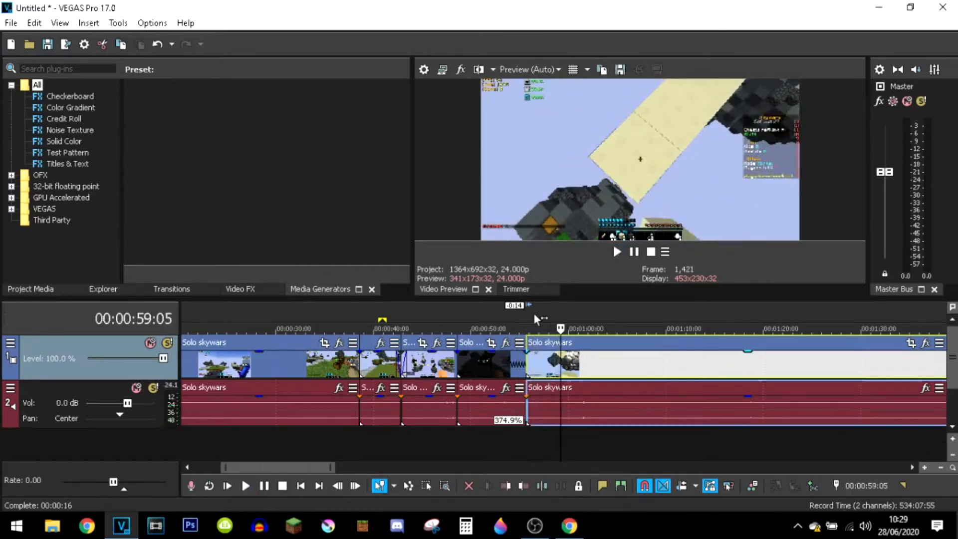
key(s)
key(Return)
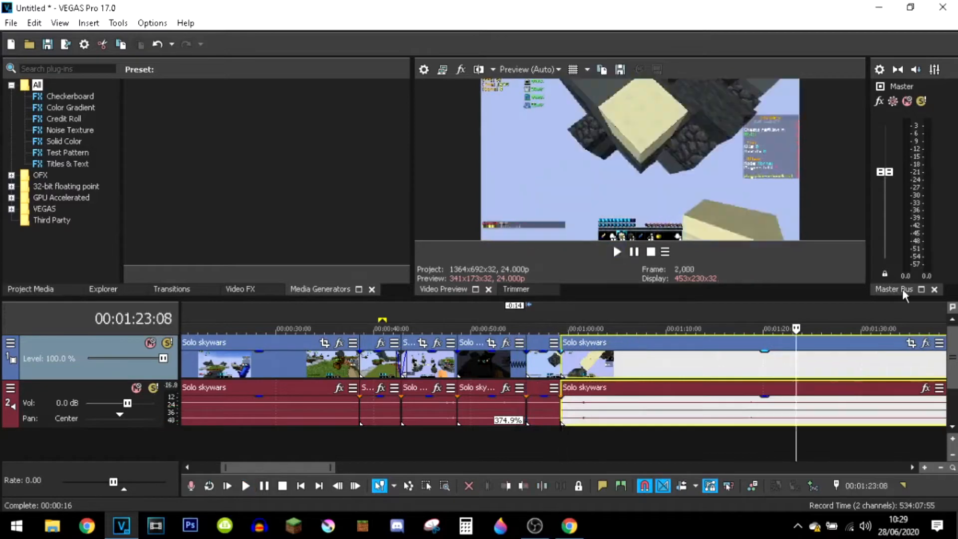
key(s)
click(738, 363)
key(Delete)
drag(837, 382, 616, 381)
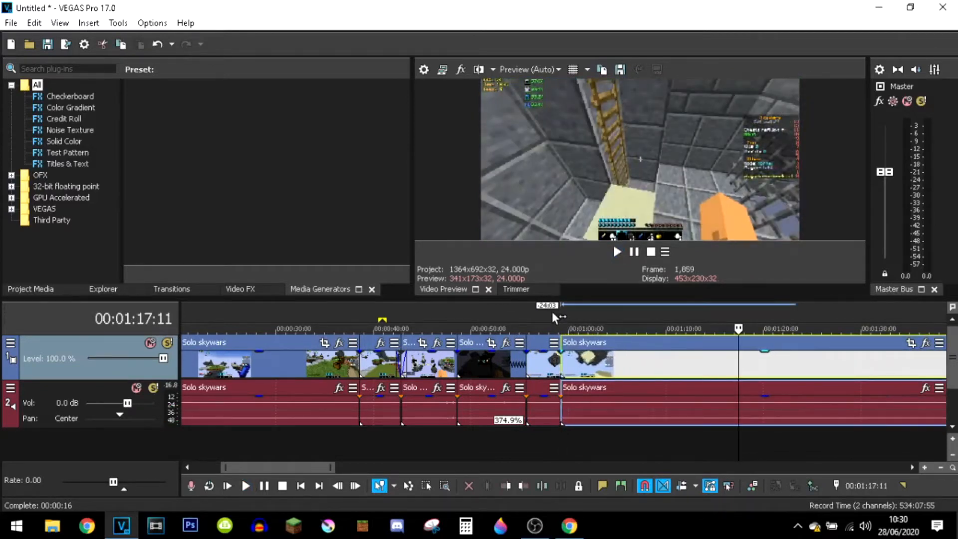
Play across the cut at 00:00:59:05 and overlap the following clip with the previous one by 0:04 as a crossfade.
click(552, 311)
key(space)
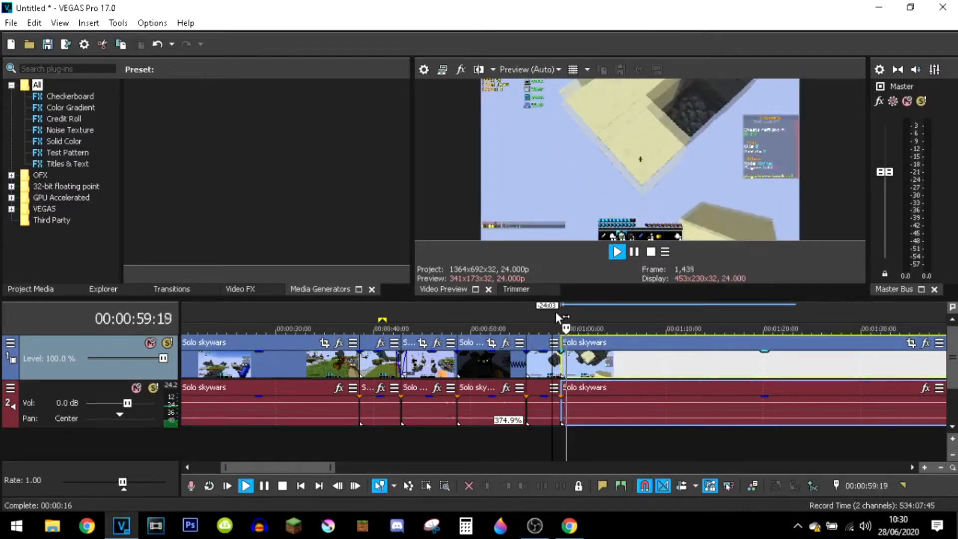
key(Return)
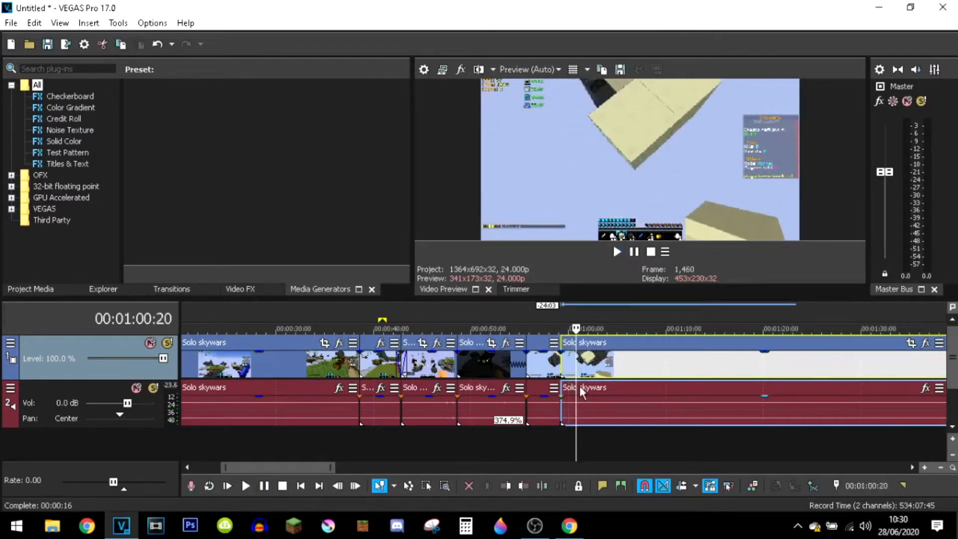
scroll(579, 385, up, 5)
drag(516, 363, 509, 366)
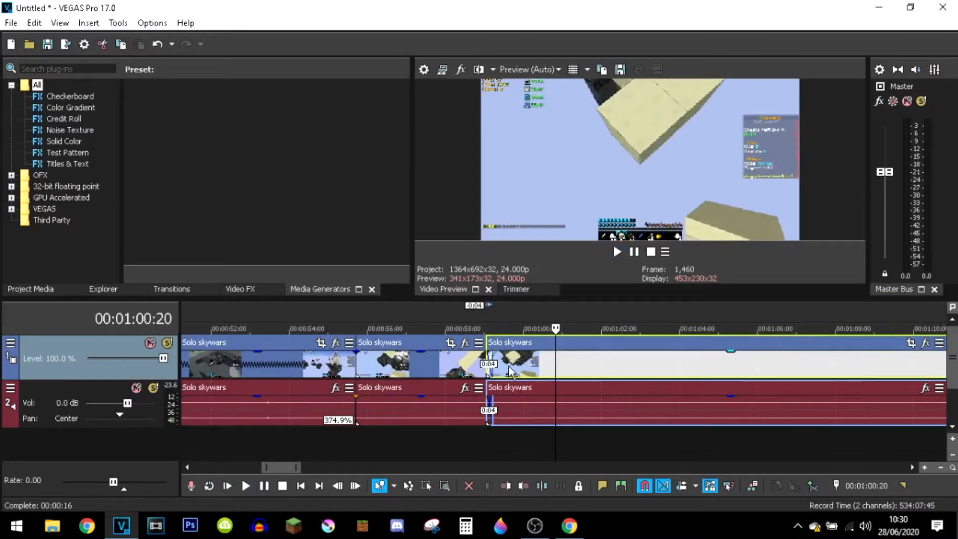
Play the footage from the 0:04 crossfade onward and split it at 00:01:12:12.
key(space)
click(472, 320)
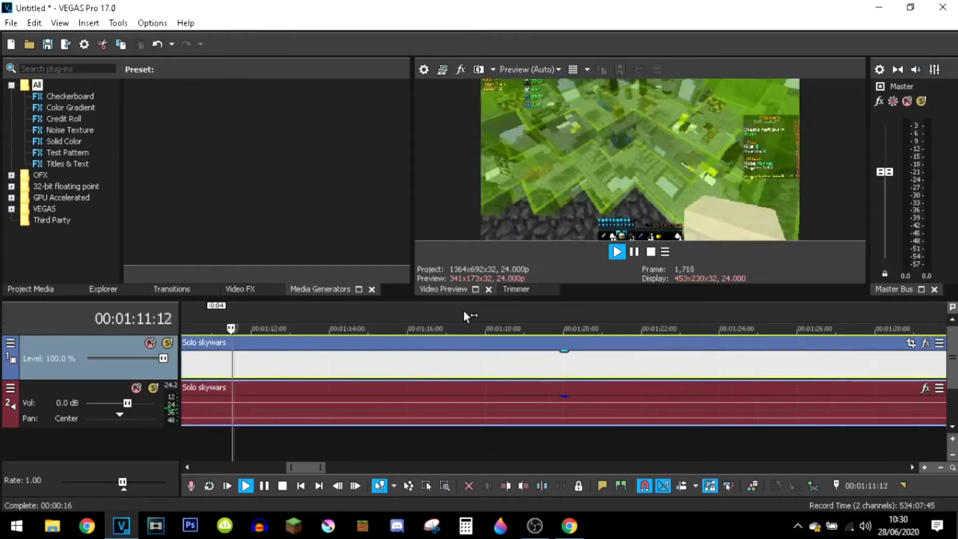
key(Return)
key(s)
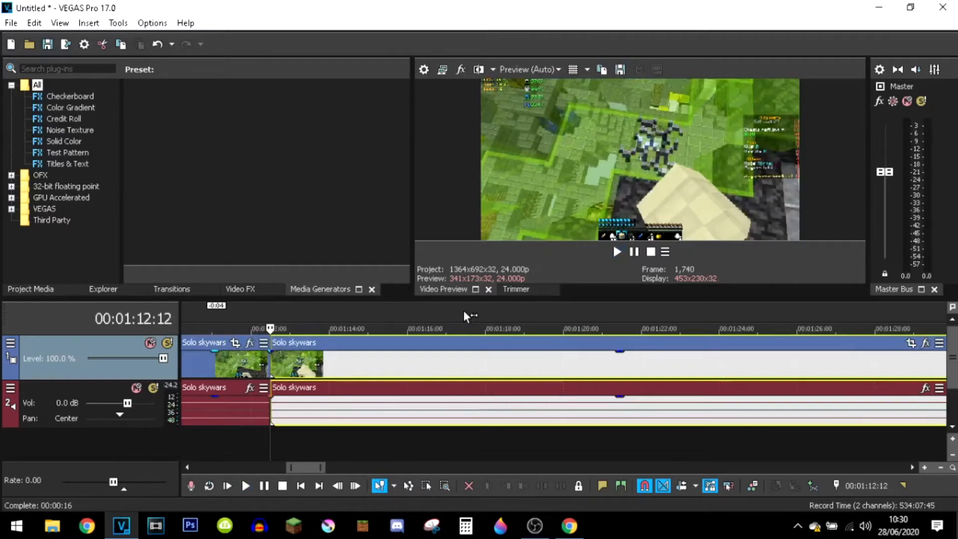
Scan the footage from 00:01:12:12 to about 00:01:53 for the end of the unneeded section.
key(space)
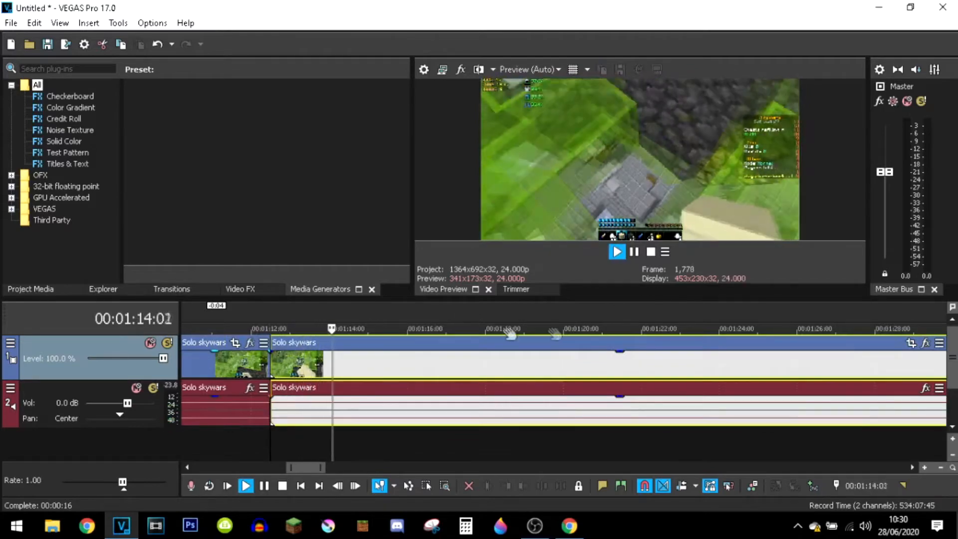
click(467, 310)
click(574, 319)
click(687, 320)
scroll(629, 311, down, 2)
click(629, 311)
click(708, 310)
scroll(709, 311, up, 1)
scroll(708, 310, down, 1)
click(607, 315)
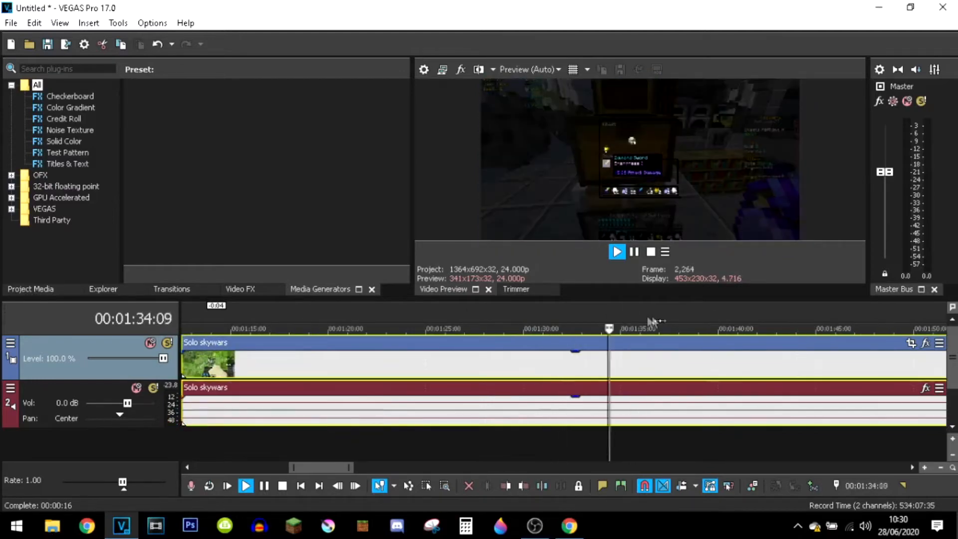
click(685, 320)
click(716, 322)
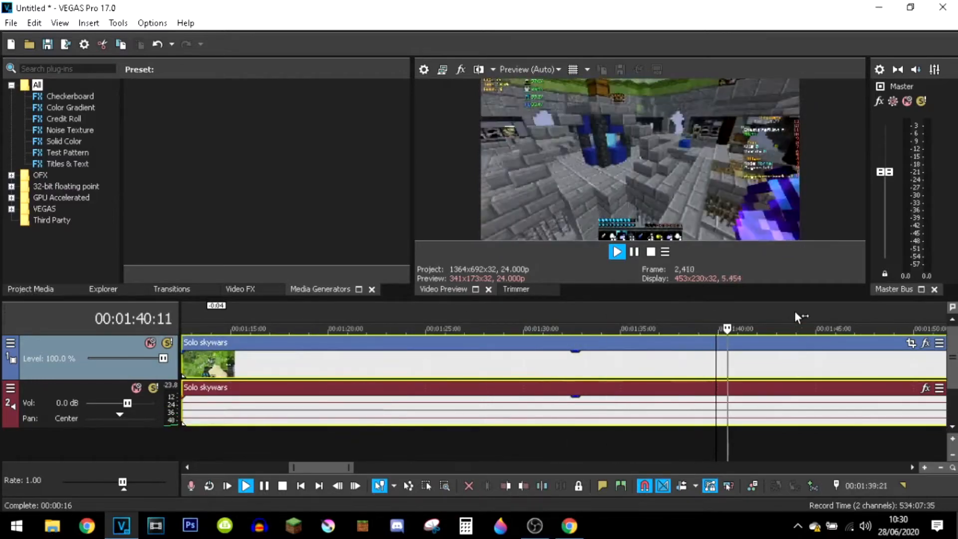
click(795, 311)
scroll(795, 310, down, 1)
click(636, 309)
click(721, 316)
click(690, 315)
click(652, 318)
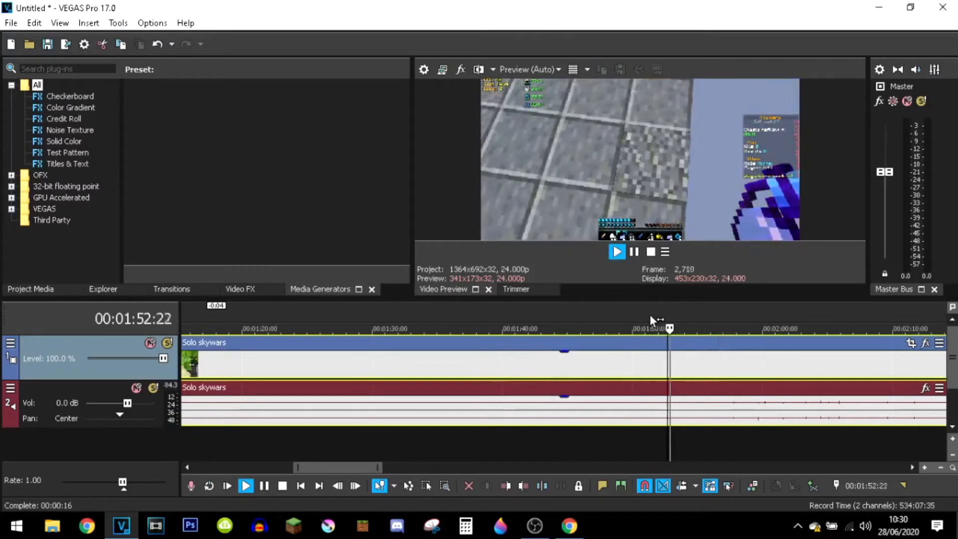
Remove the section between 00:01:12:12 and 00:01:53:06 and move the remaining footage onto the previous clip with a 0:13 crossfade.
key(Return)
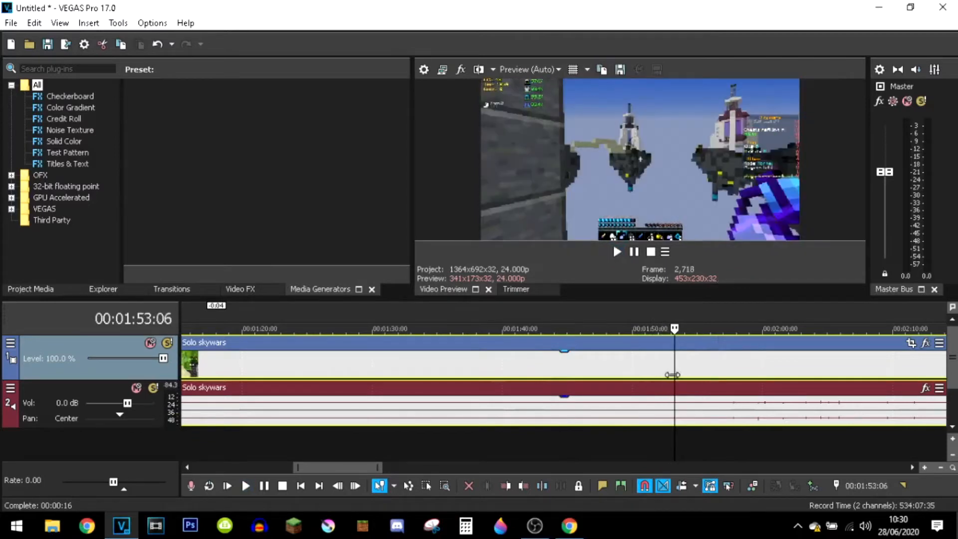
key(s)
click(645, 361)
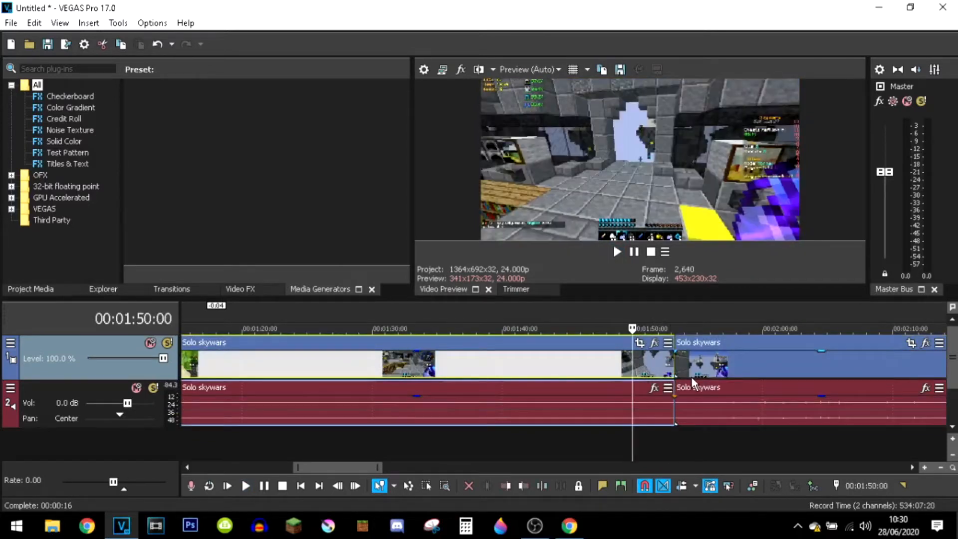
key(Delete)
drag(729, 368, 861, 363)
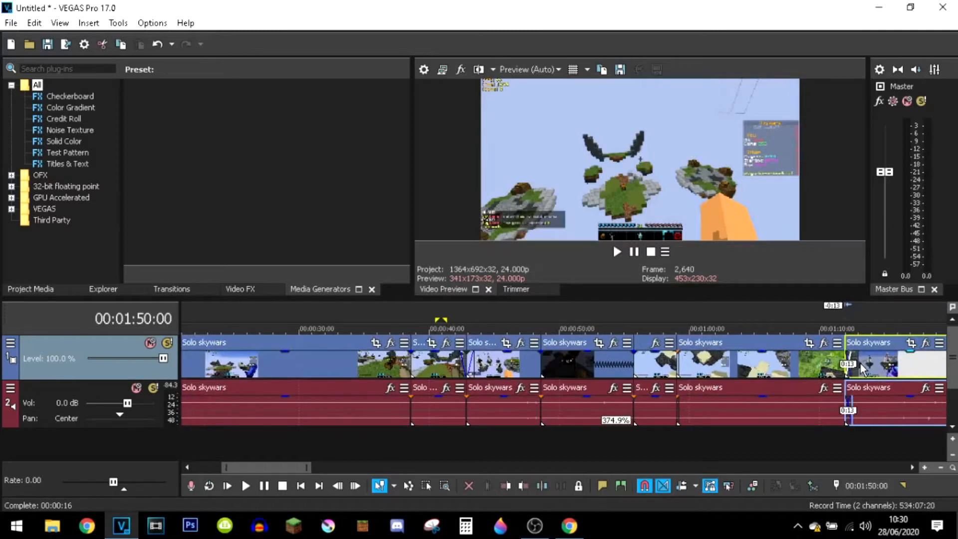
Play across the 0:13 crossfade and return the playhead to 00:01:10:21.
click(832, 319)
click(618, 251)
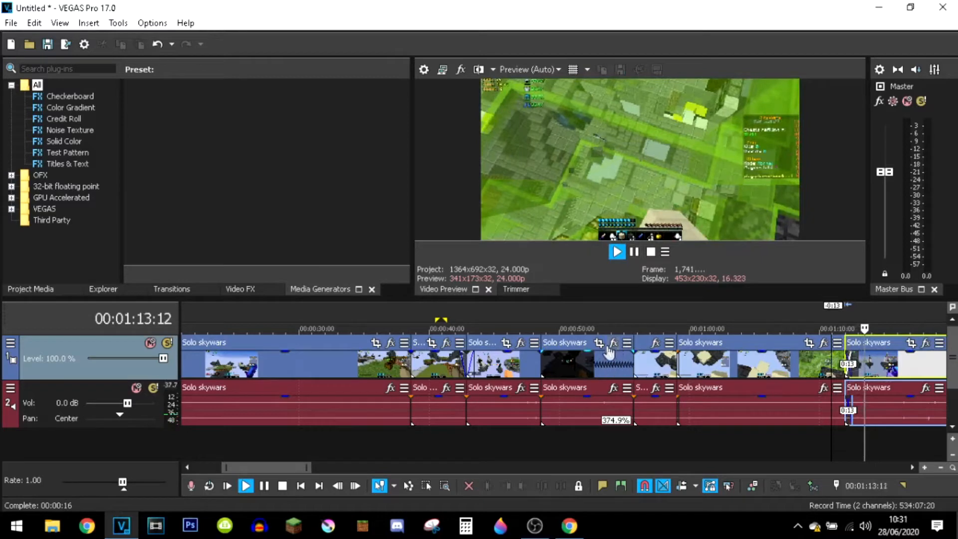
click(634, 251)
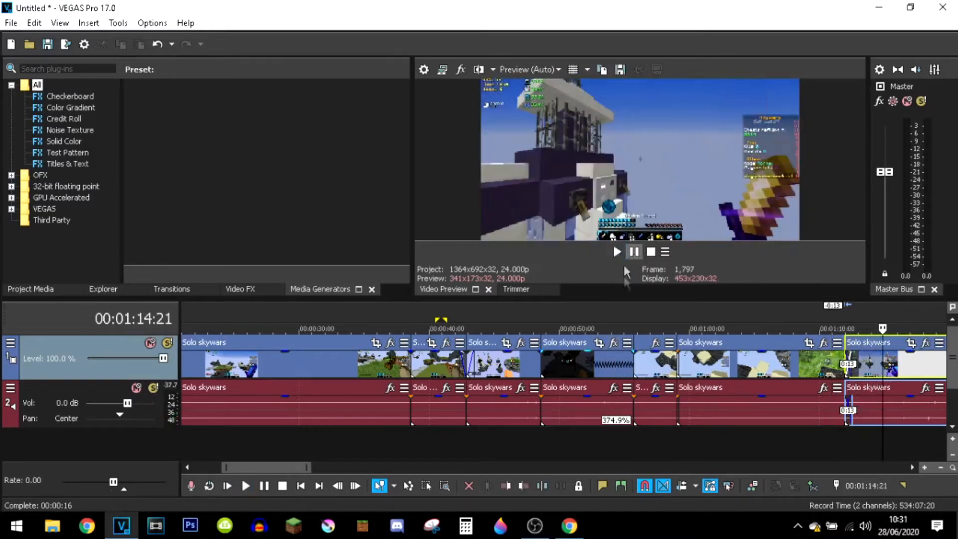
click(832, 322)
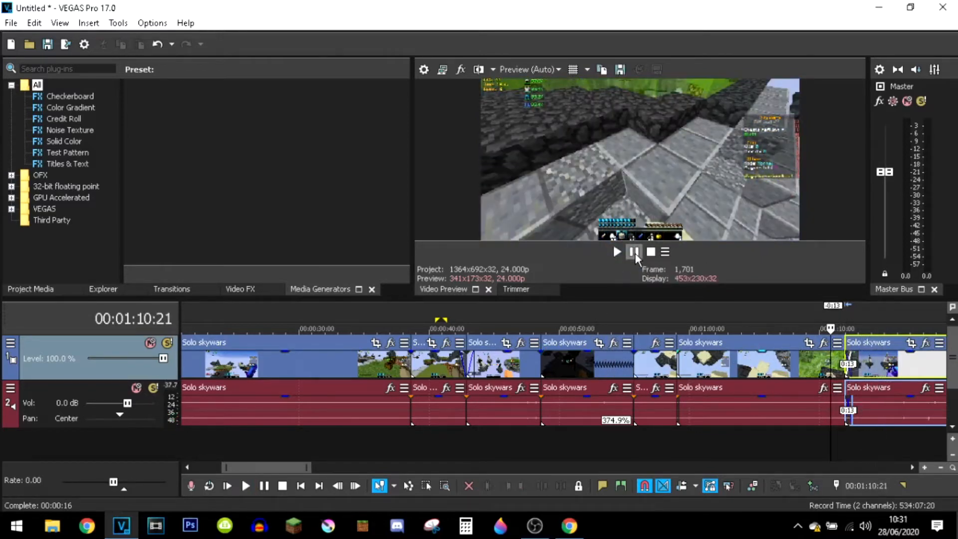
Play the footage from the 0:13 crossfade onward and split it at 00:01:31:21.
key(space)
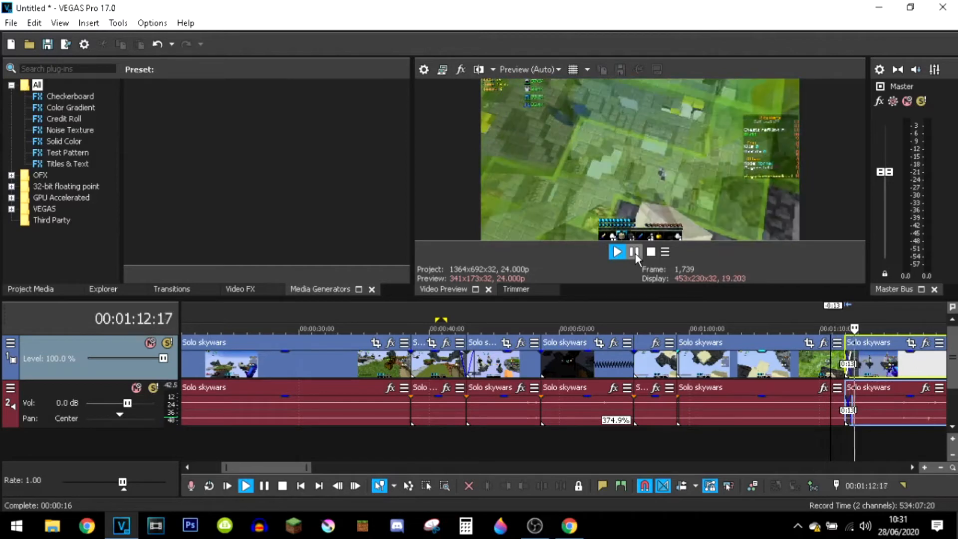
click(634, 251)
click(846, 324)
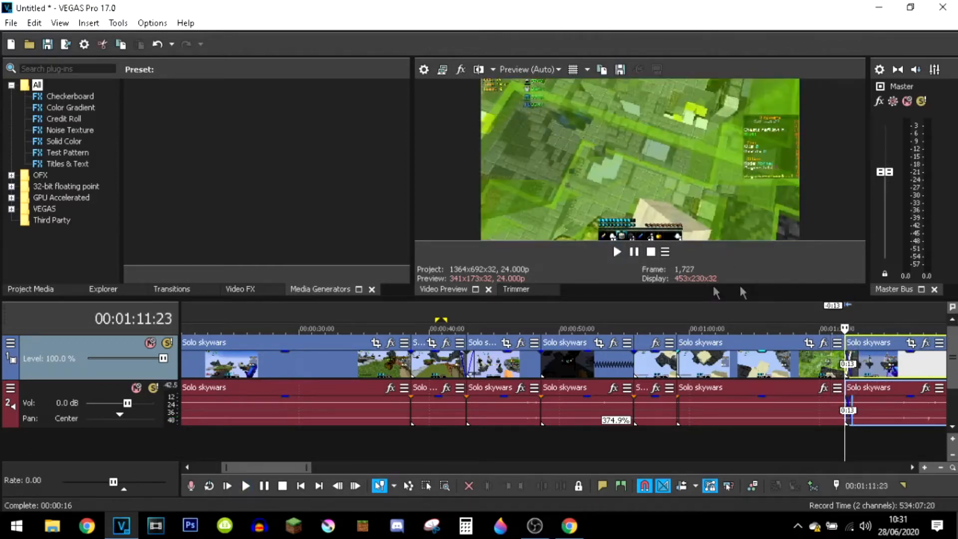
click(634, 252)
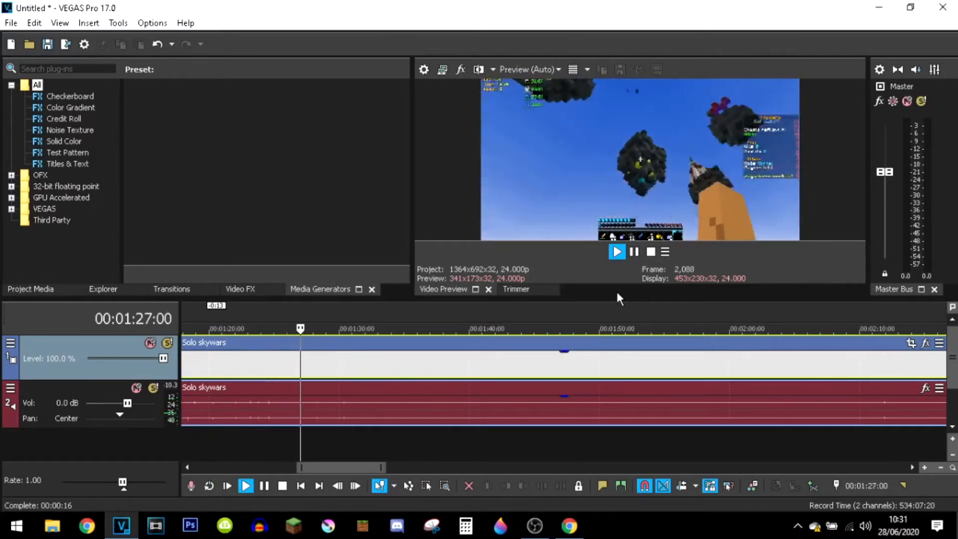
click(634, 252)
click(634, 253)
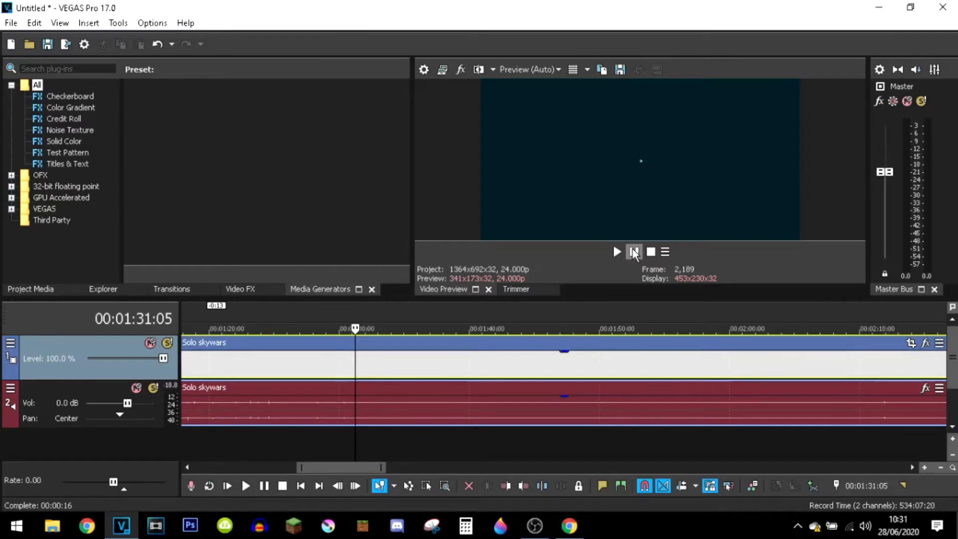
click(634, 252)
key(s)
Scan and play the footage after the split up to about 00:03:59 for the end of the unneeded section.
drag(597, 332, 544, 327)
click(618, 318)
click(722, 331)
click(798, 315)
scroll(802, 319, down, 2)
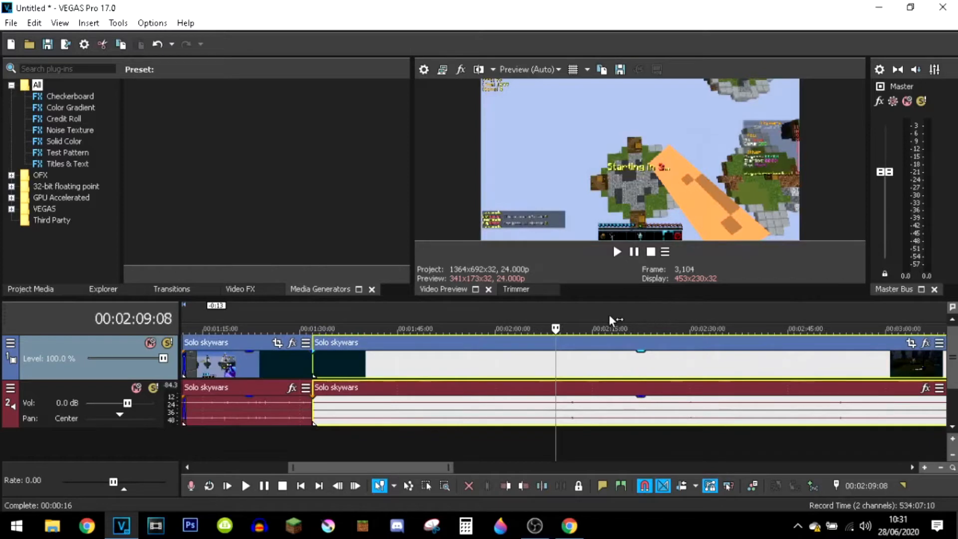
click(609, 316)
click(643, 314)
click(719, 326)
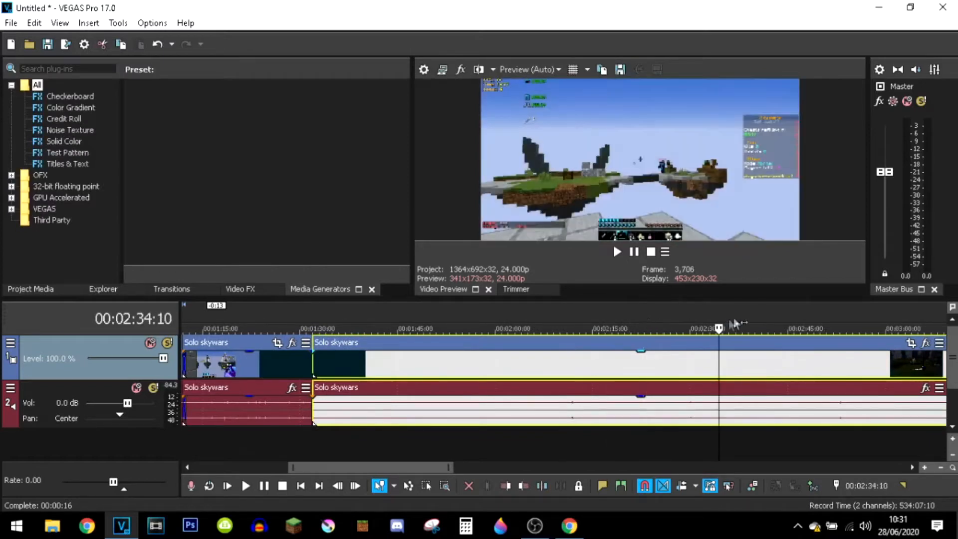
click(756, 321)
click(800, 320)
scroll(713, 323, down, 2)
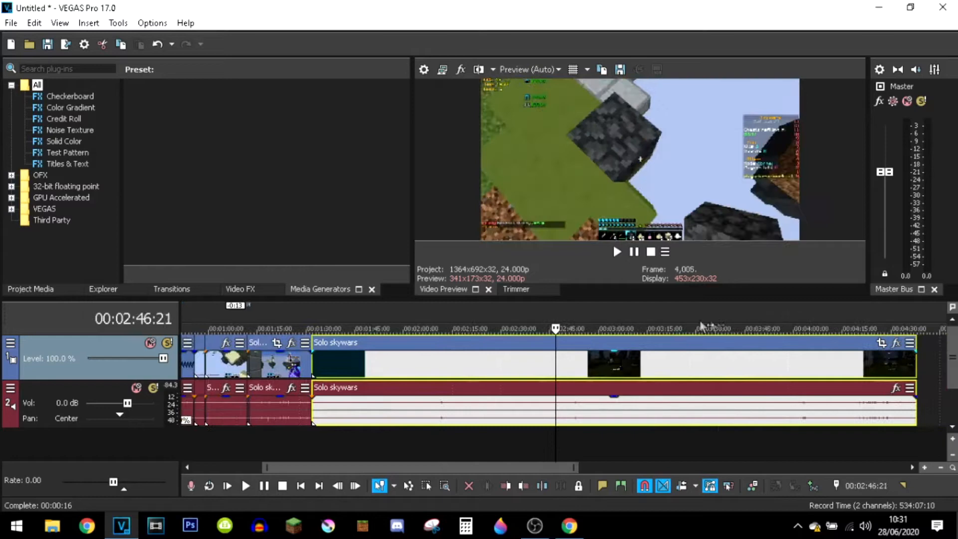
click(593, 319)
click(639, 320)
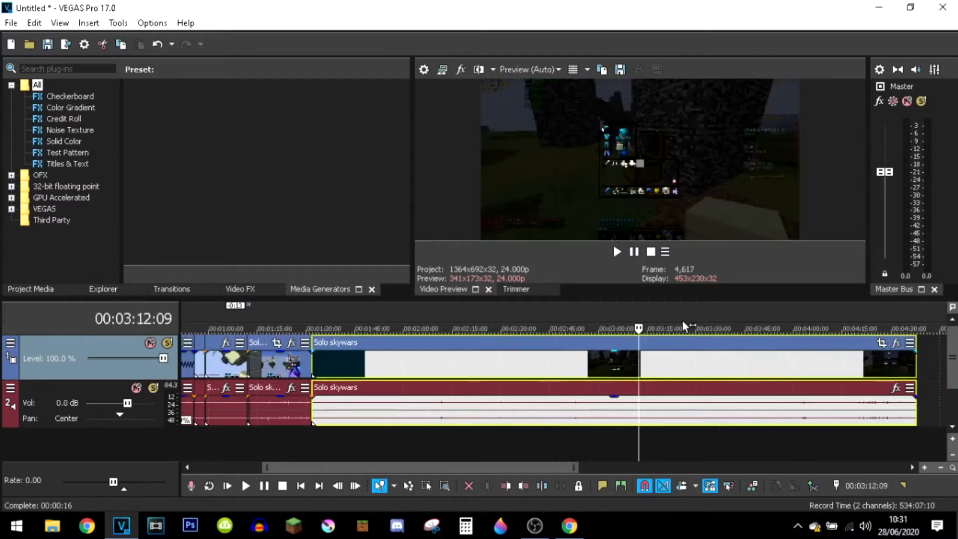
click(681, 325)
click(712, 322)
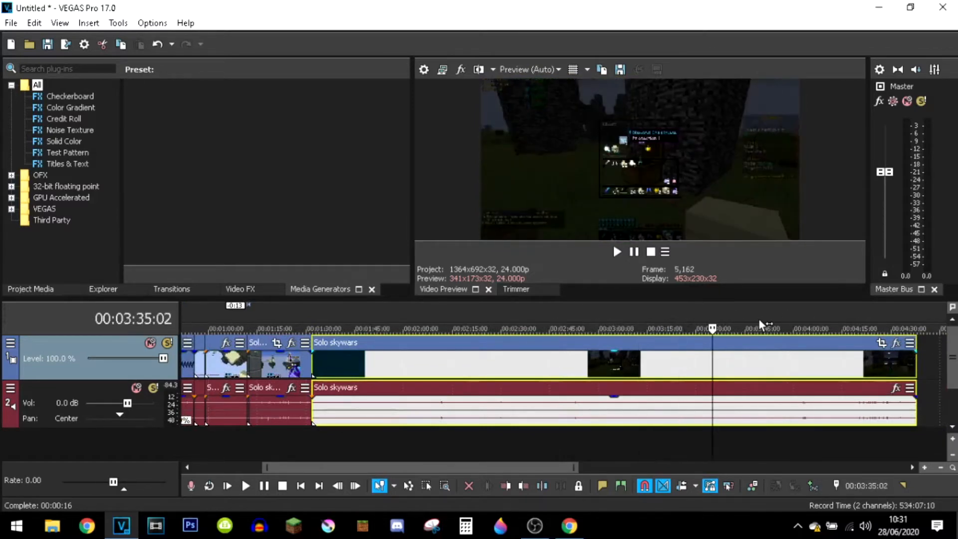
click(751, 320)
scroll(732, 321, down, 2)
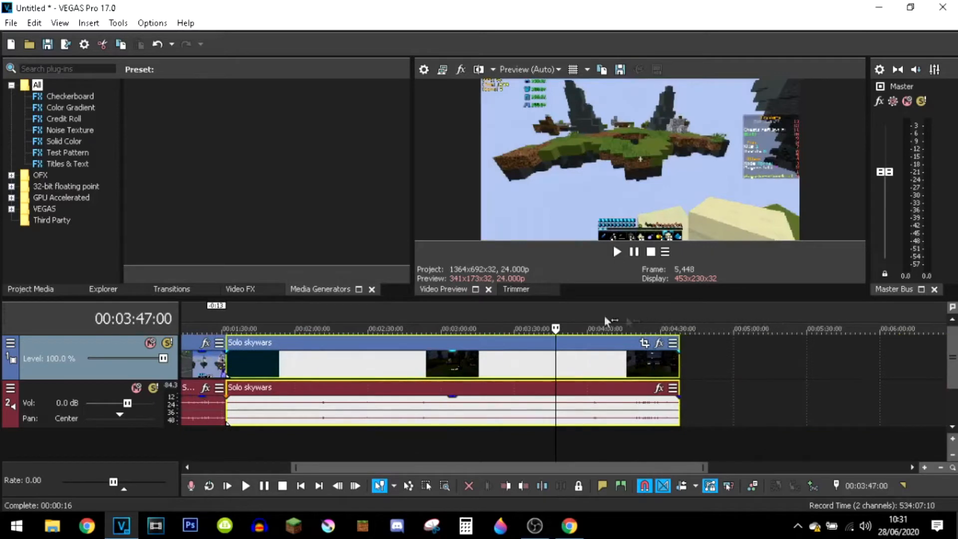
click(577, 319)
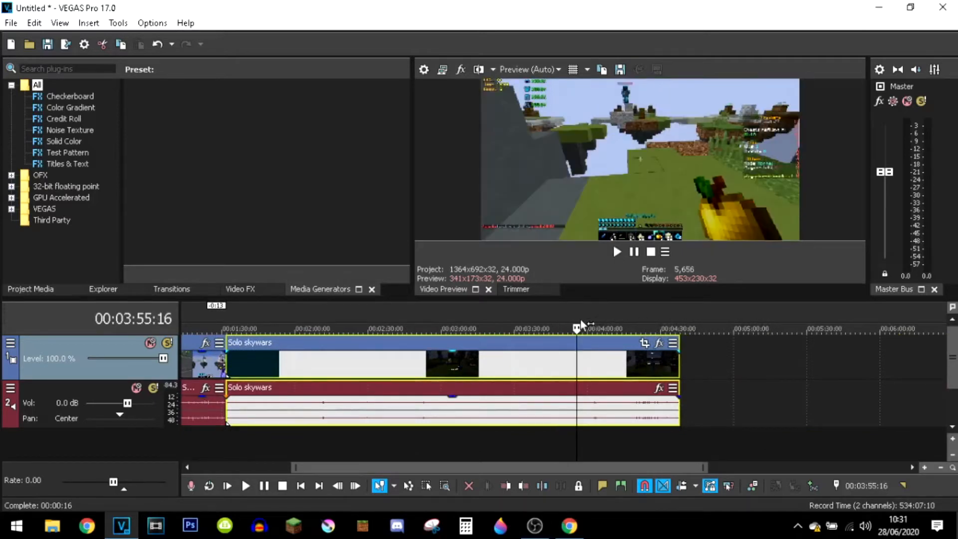
click(617, 252)
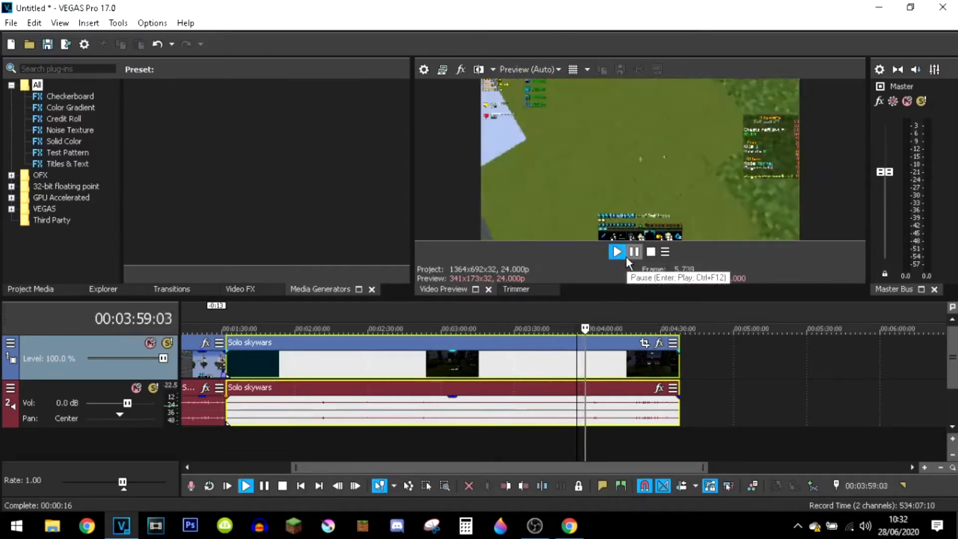
click(630, 256)
Undo the split at 00:01:31:21 and restore it.
key(Home)
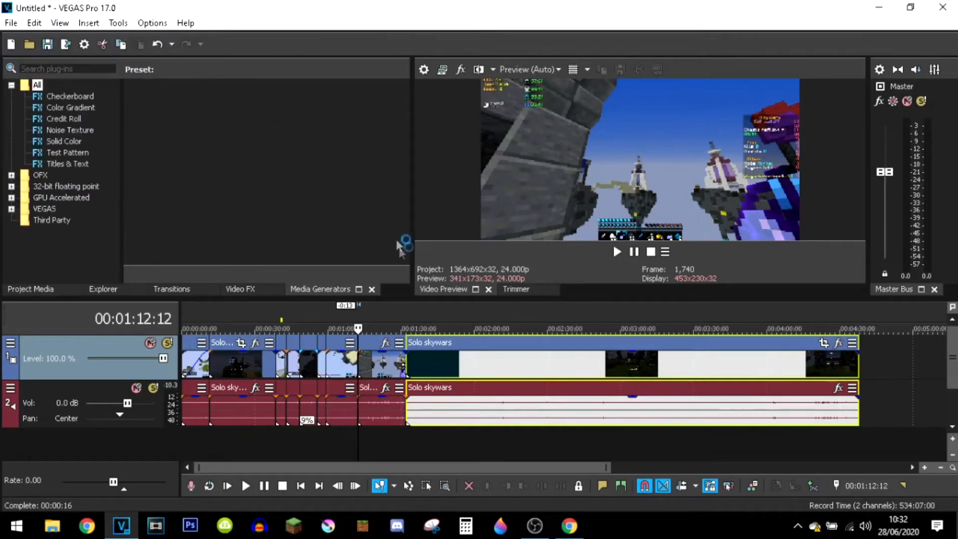
key(ctrl+z)
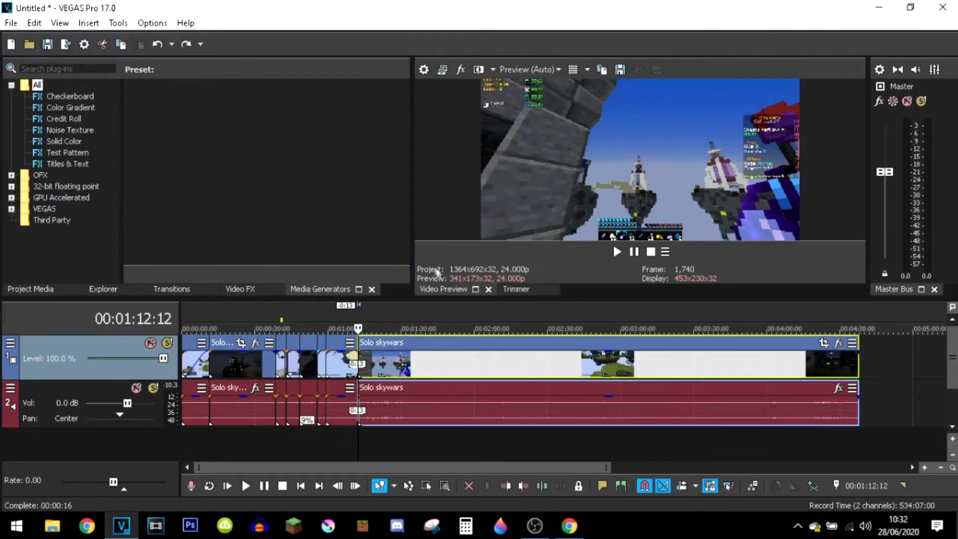
key(space)
key(space)
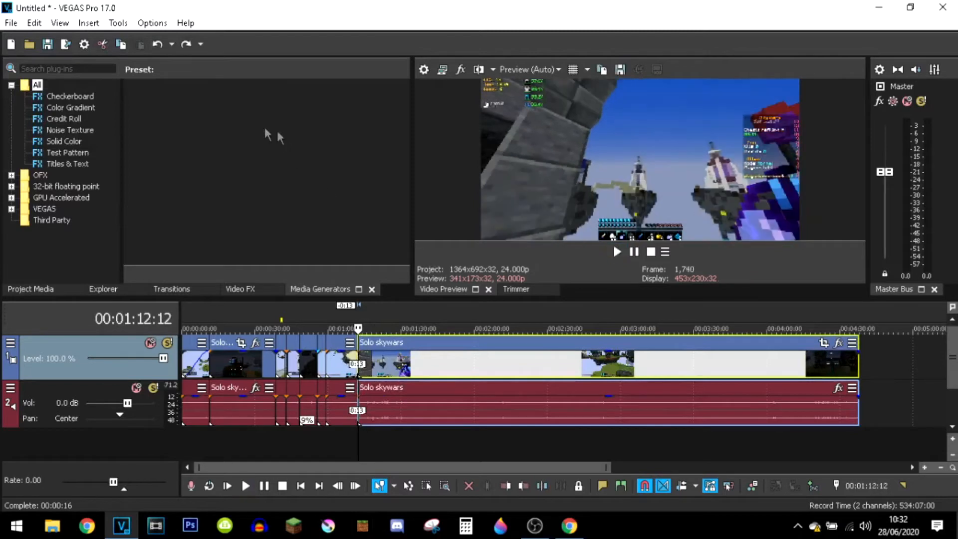
click(187, 45)
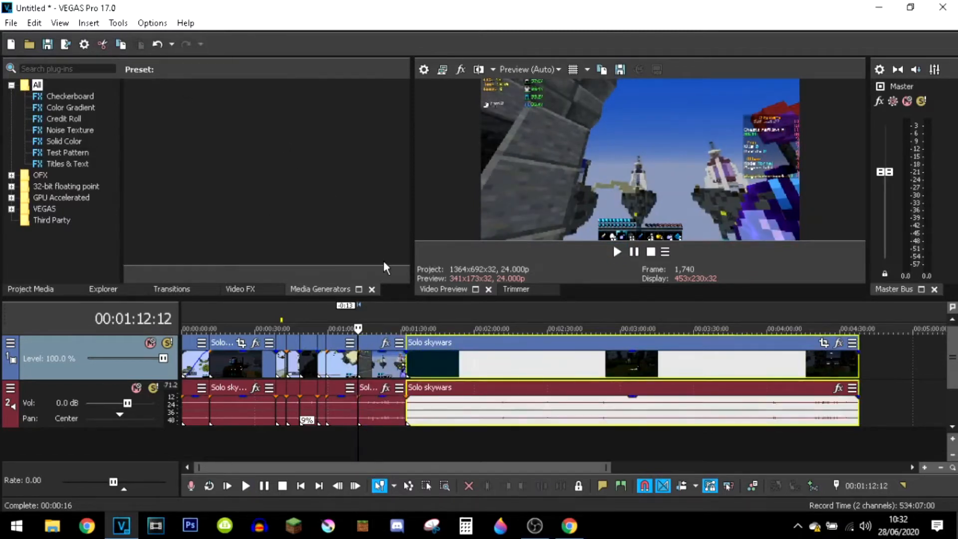
Split the footage at 00:03:56:04, delete the section between 00:01:31:21 and that cut, and move the remaining clip up to close the gap.
click(758, 328)
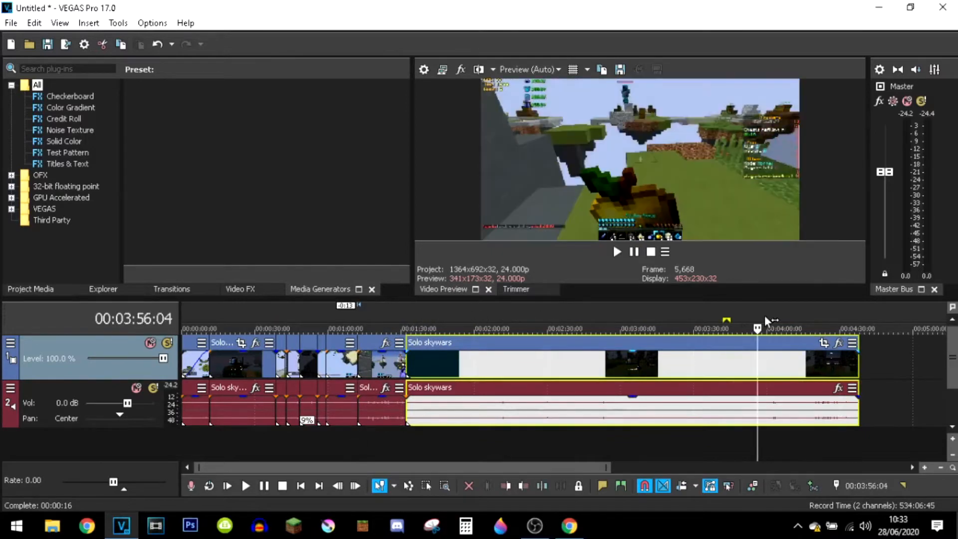
key(s)
click(721, 362)
key(Delete)
drag(769, 359, 429, 360)
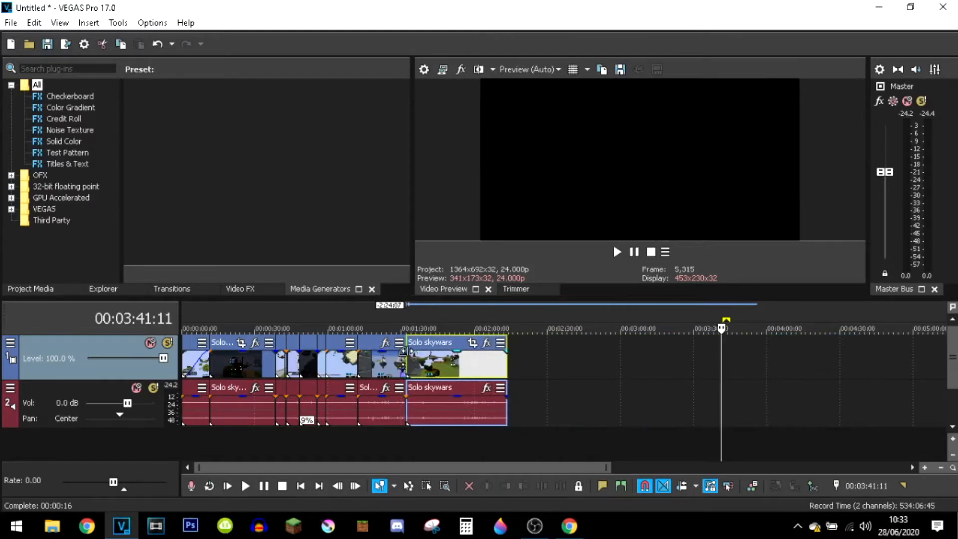
Add a video fade-out of about 2 seconds to the end of the clip that ends at 00:01:31:21.
scroll(394, 355, down, 2)
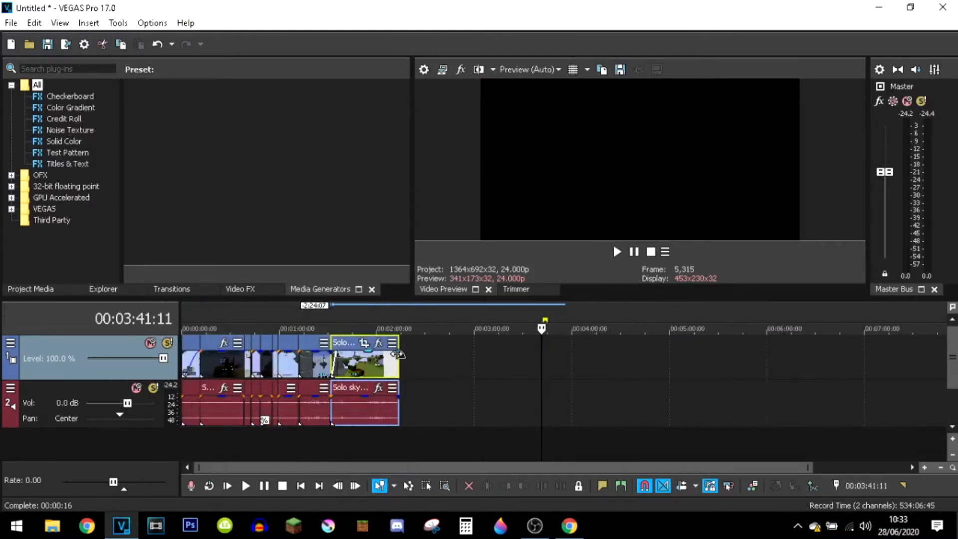
click(328, 358)
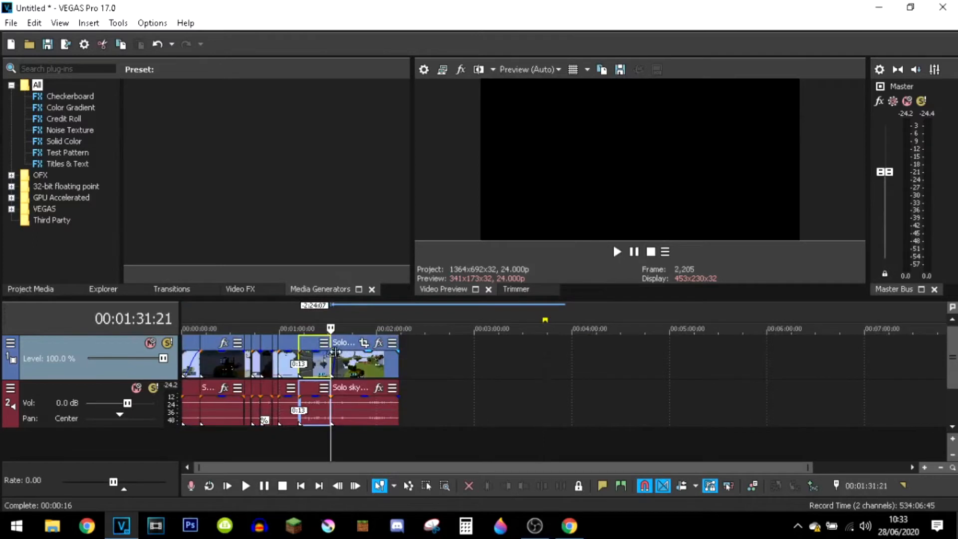
scroll(331, 347, up, 5)
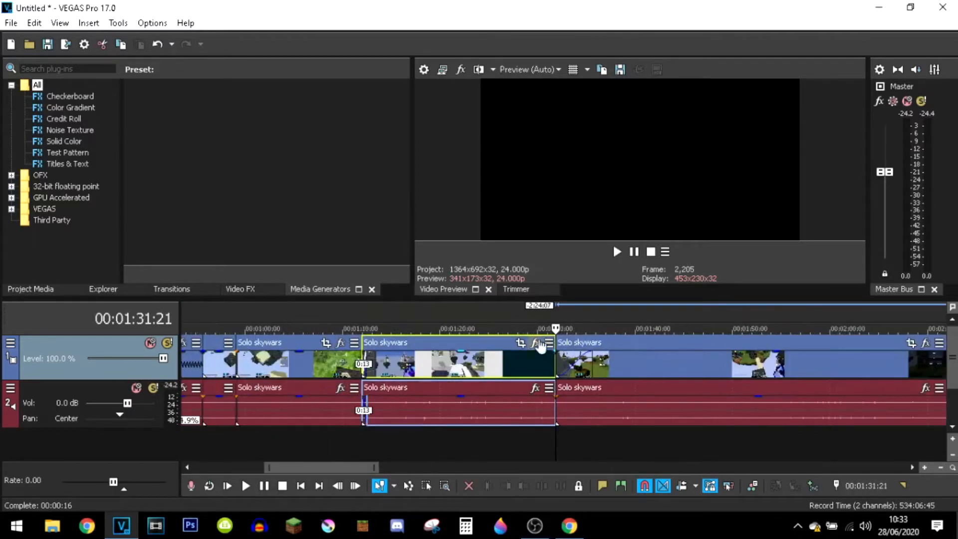
drag(555, 353, 533, 355)
Play from 00:01:26:13 across the fade-out and split the following clip at 00:01:41:16.
click(505, 315)
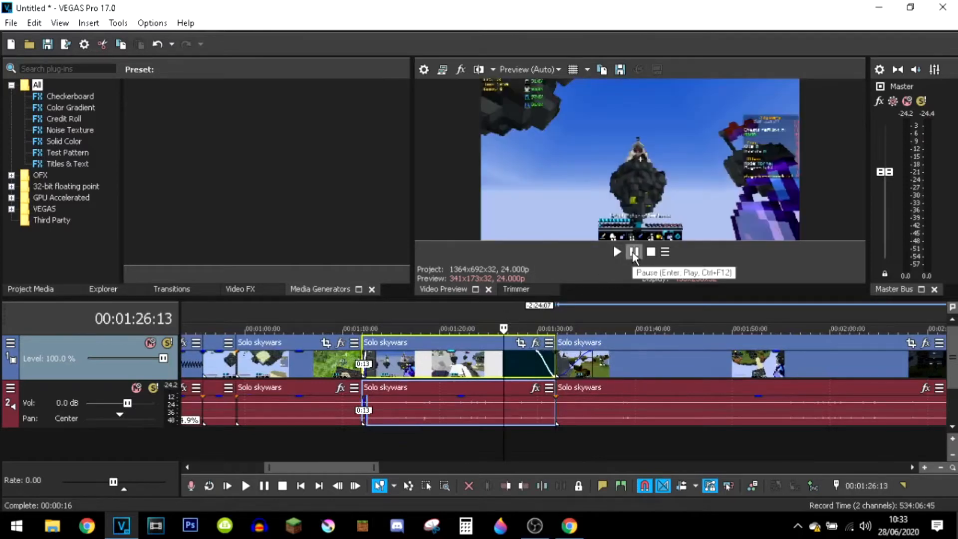
click(634, 252)
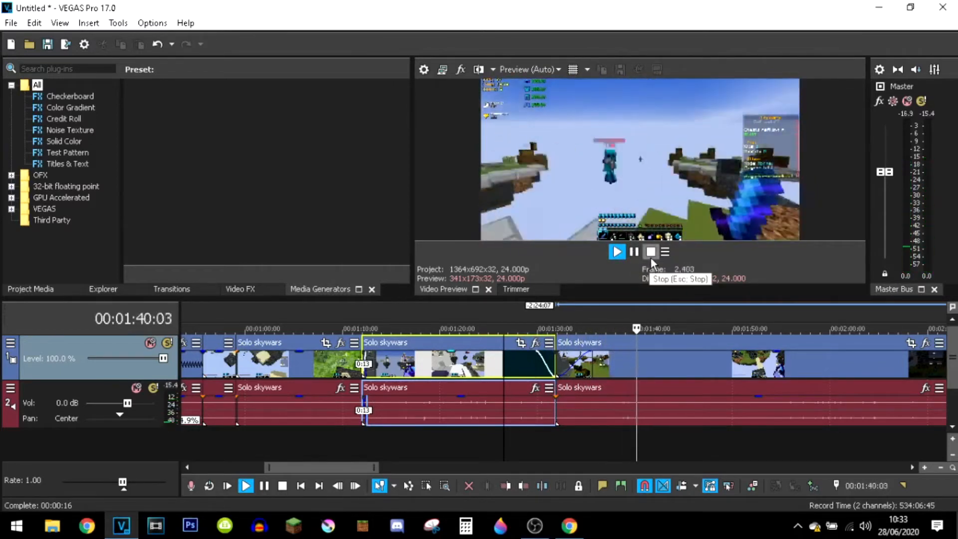
click(638, 255)
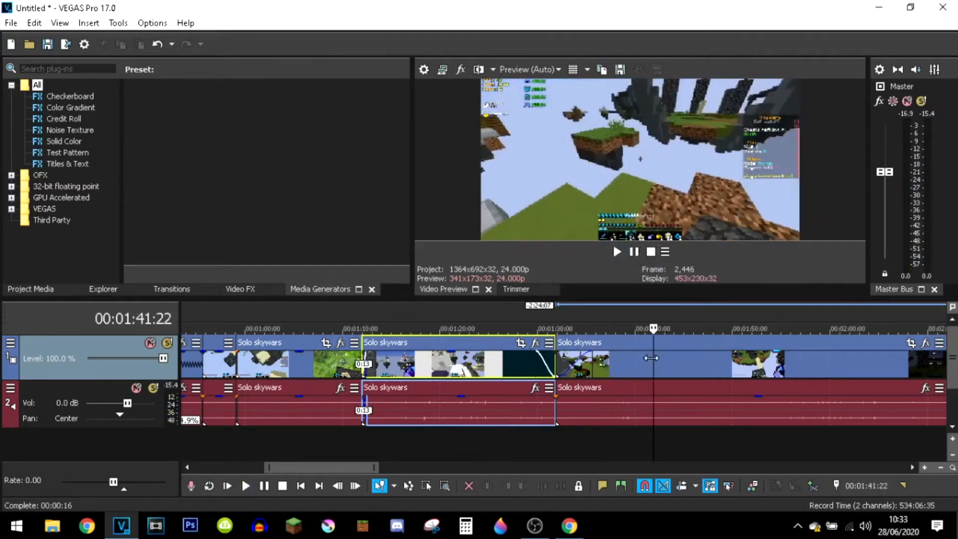
click(651, 355)
key(s)
Play through the footage after 00:01:41:16 to find the end of the unneeded section and split it at 00:01:51:20.
click(634, 253)
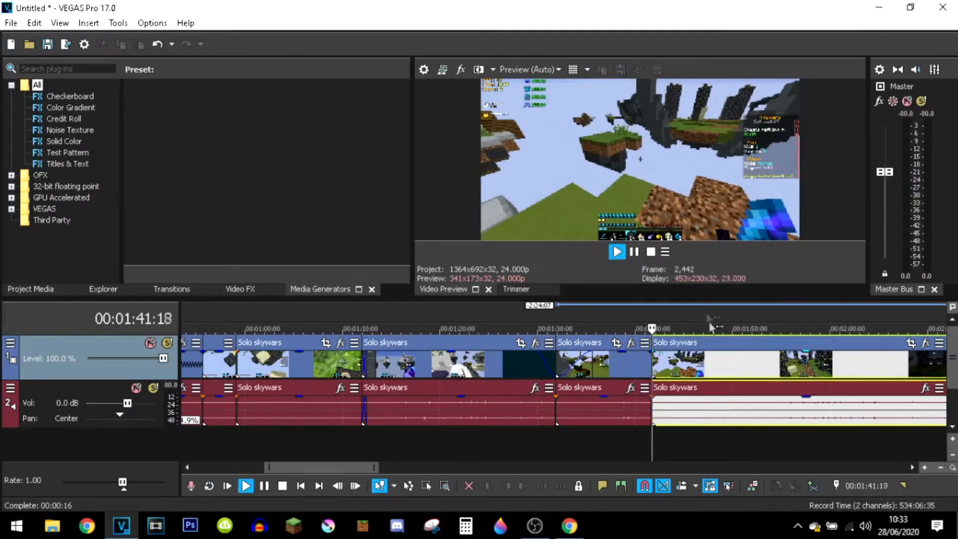
drag(804, 332, 694, 326)
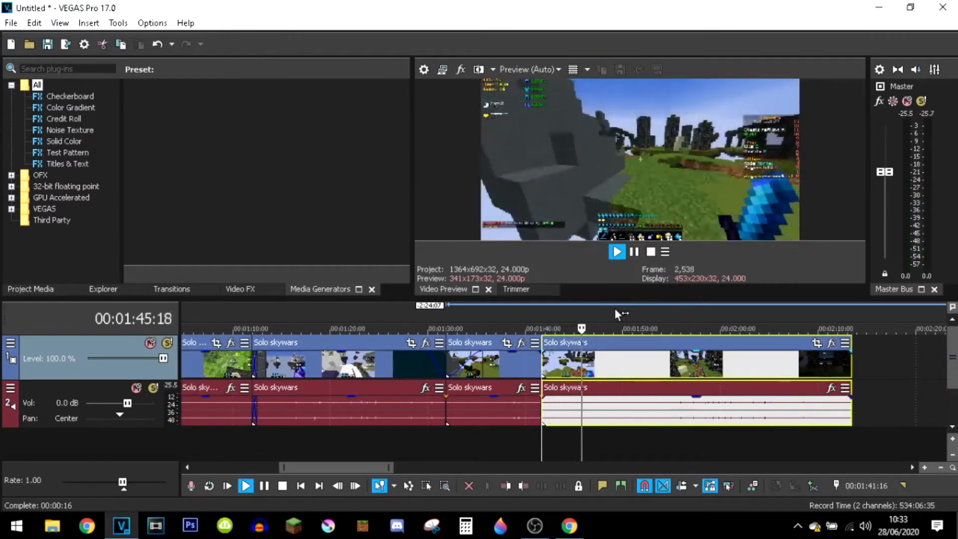
click(628, 310)
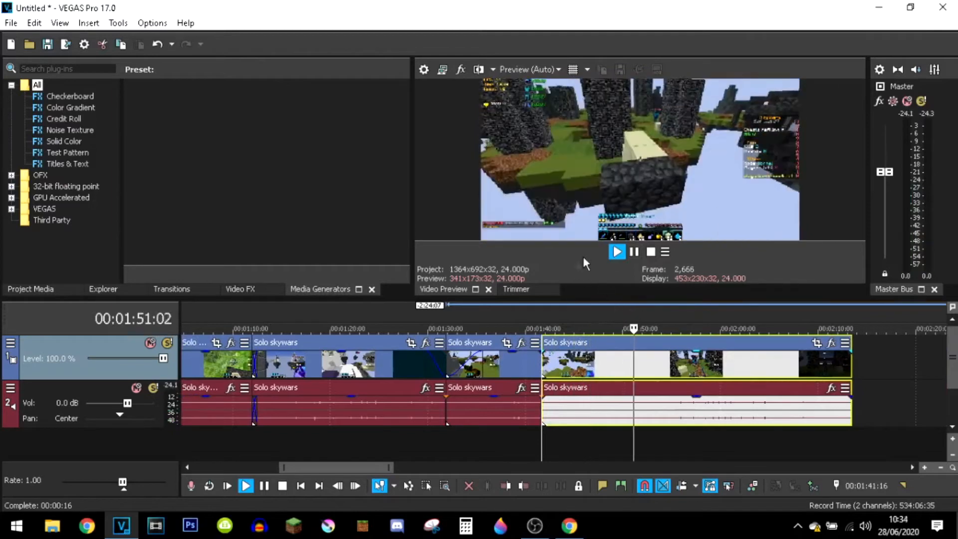
click(635, 251)
key(s)
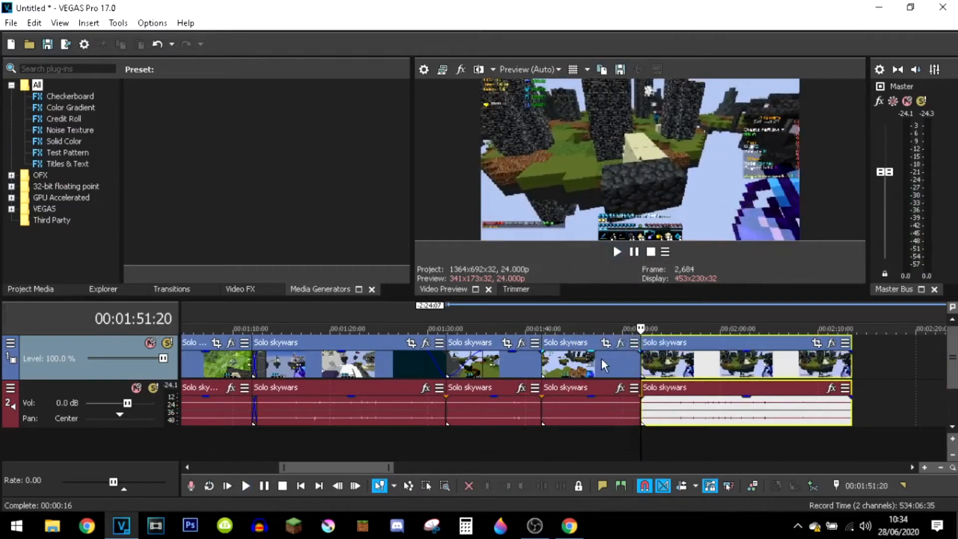
Delete the section between 00:01:41:16 and 00:01:51:20 and move the remaining footage onto the previous clip with a 0:03 crossfade.
click(602, 359)
key(Delete)
drag(671, 370, 573, 364)
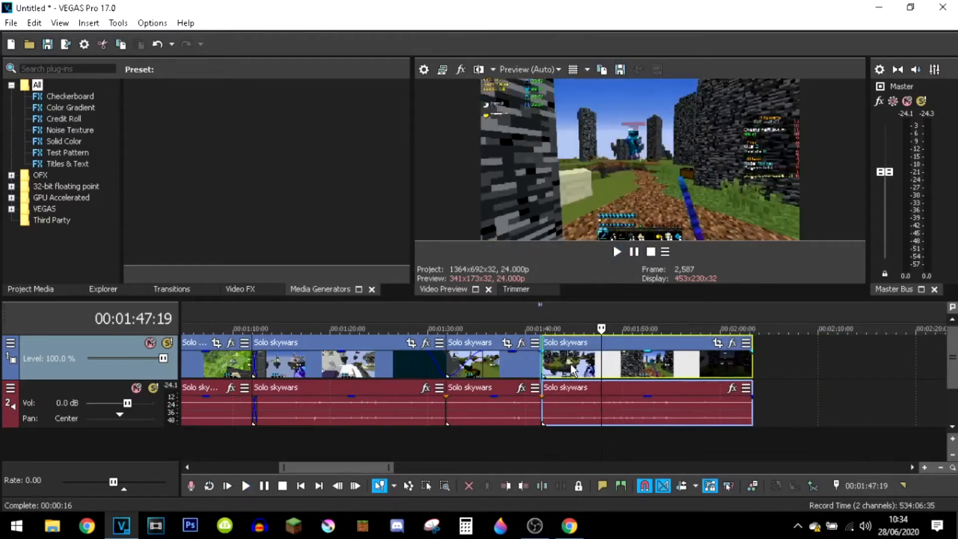
click(549, 365)
scroll(578, 376, up, 4)
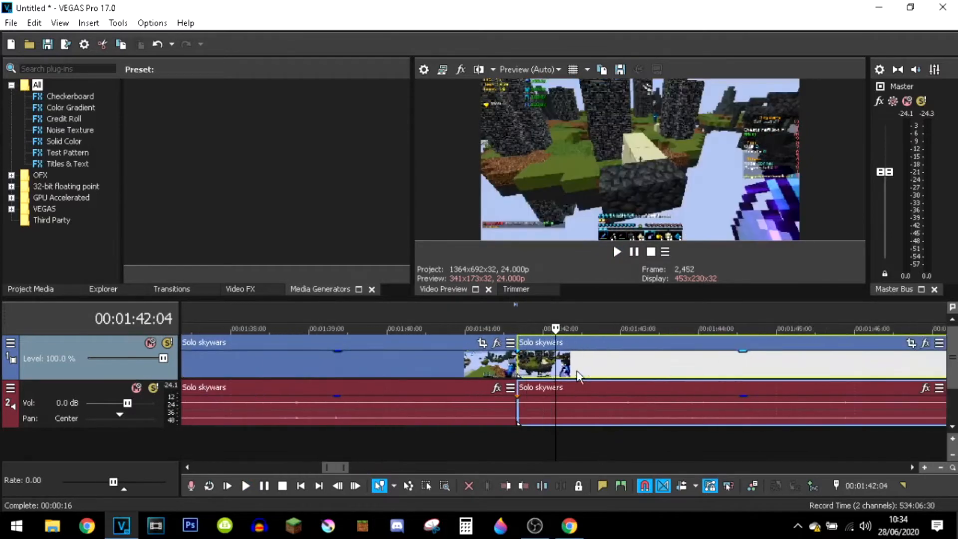
drag(599, 371, 571, 364)
Play from the 0:03 crossfade to the game menu, step back to just before it and split the footage at 00:02:01:21.
key(space)
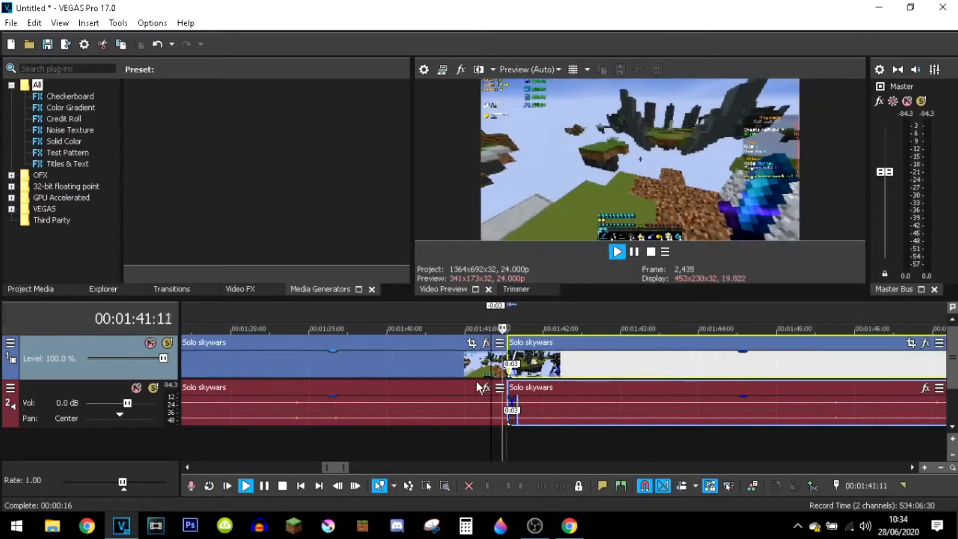
scroll(476, 382, down, 2)
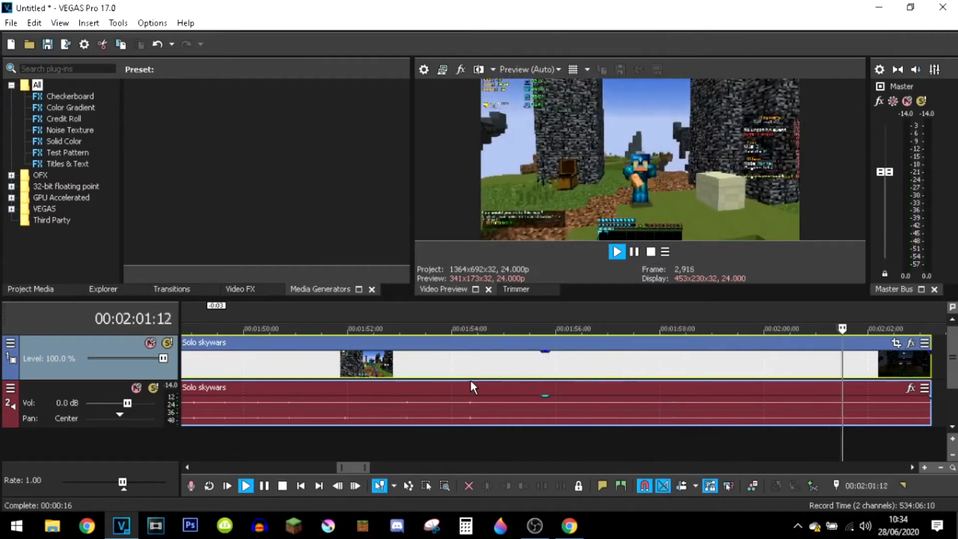
key(Return)
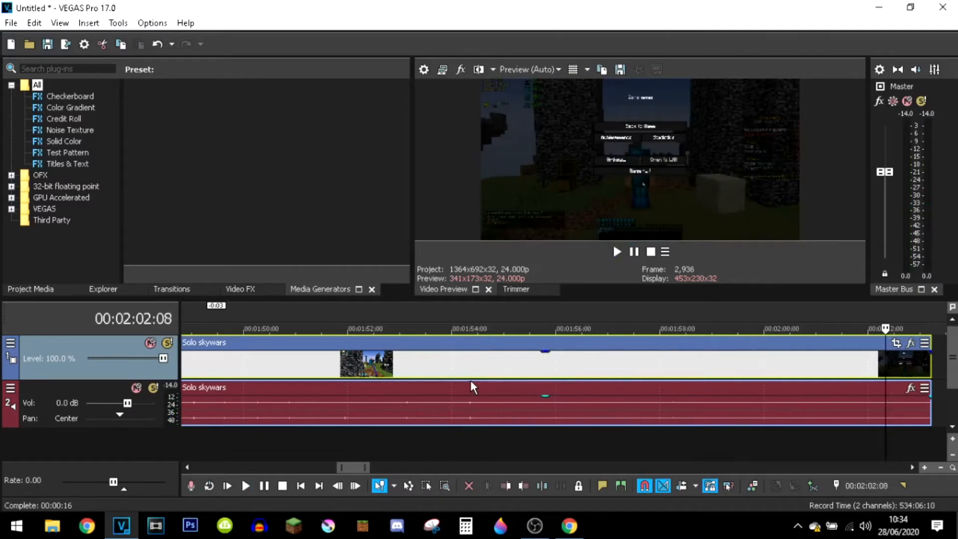
key(Left)
key(Left)
key(Left)
key(Left)
key(Left)
key(Left)
key(Left)
key(Left)
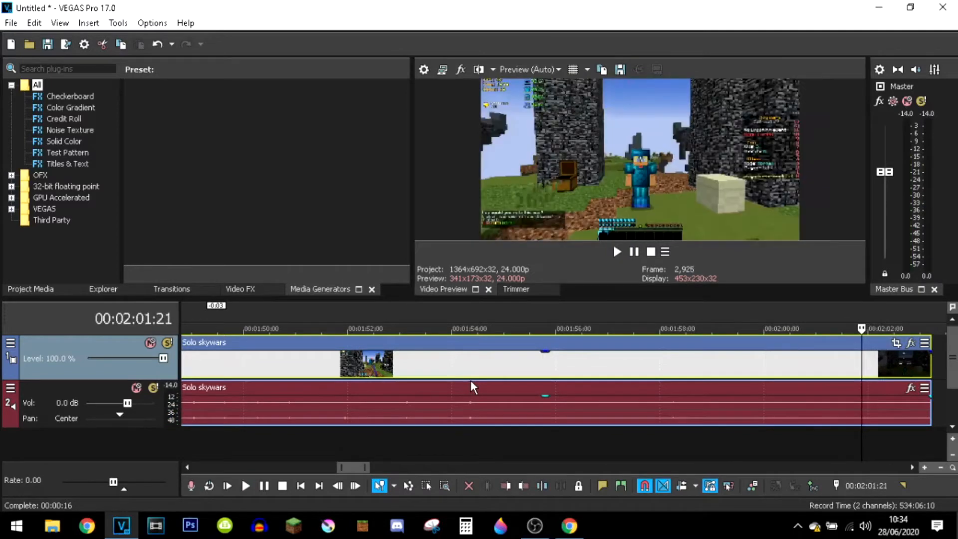
key(s)
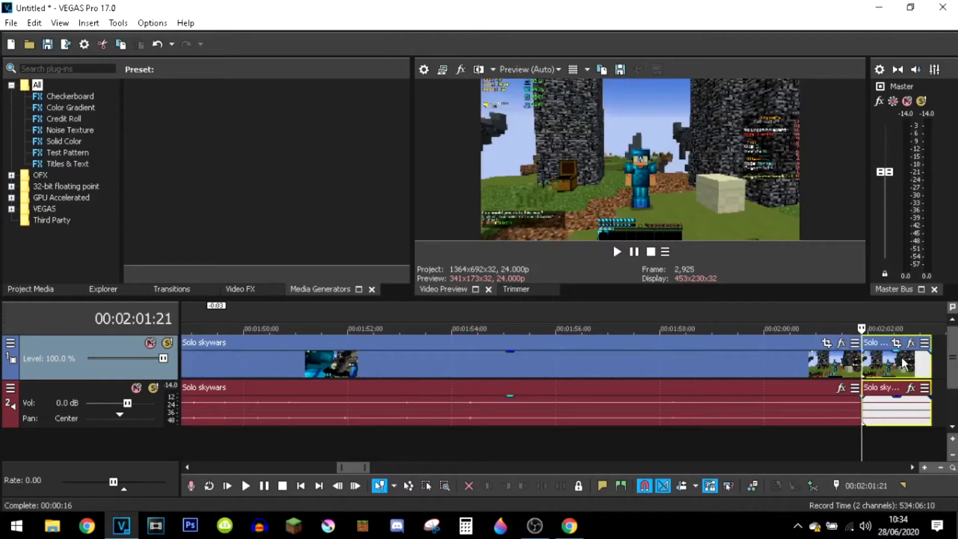
Delete the section after 00:02:01:21, add a short video fade-out to the end of the last Solo skywars clip and play it.
key(Delete)
drag(860, 337, 836, 329)
click(820, 324)
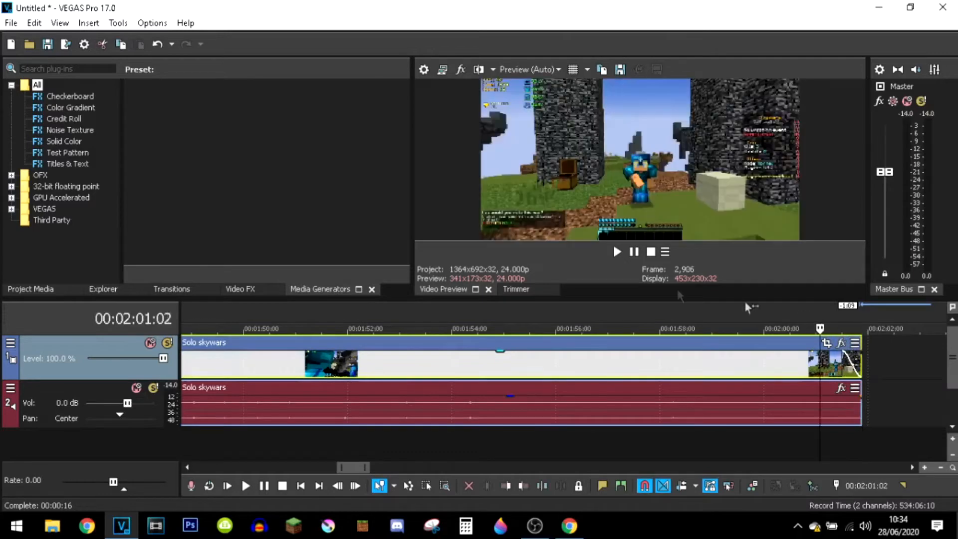
click(619, 252)
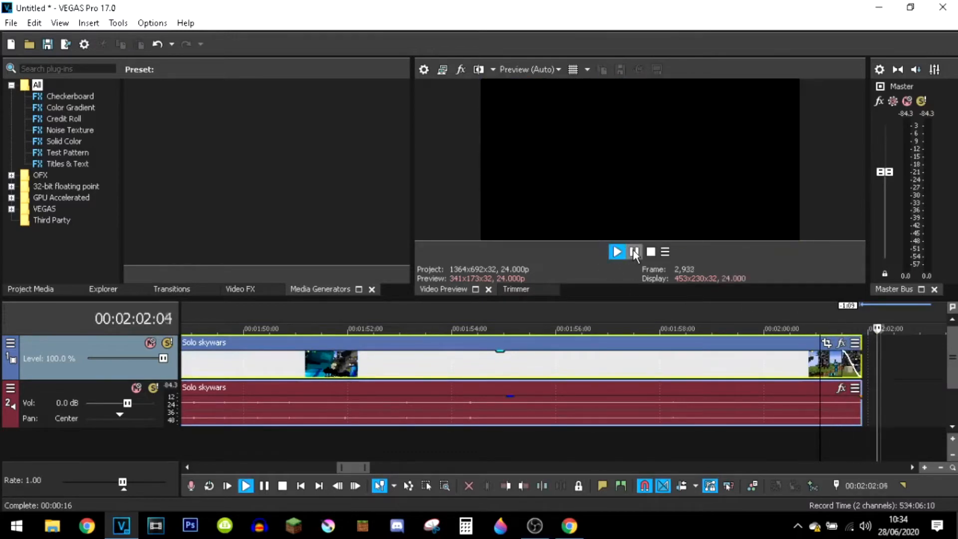
Lengthen the last clip's video fade-out to about one second and play it back from 00:02:00:13.
drag(843, 351, 810, 354)
click(785, 318)
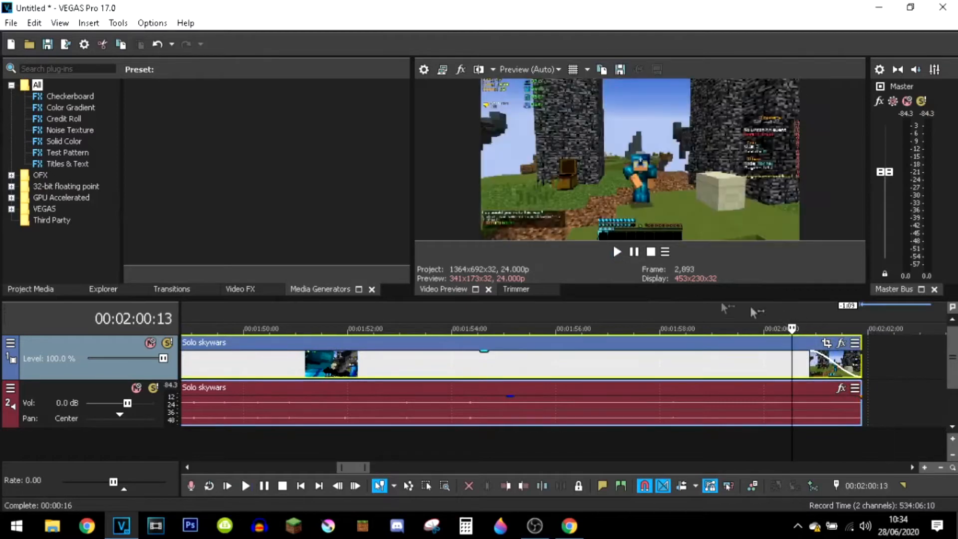
key(space)
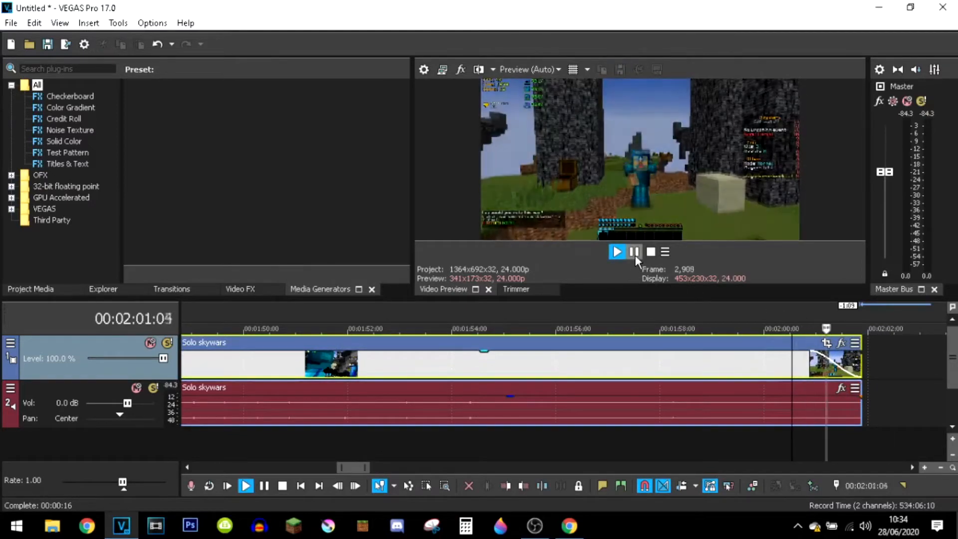
scroll(622, 370, down, 6)
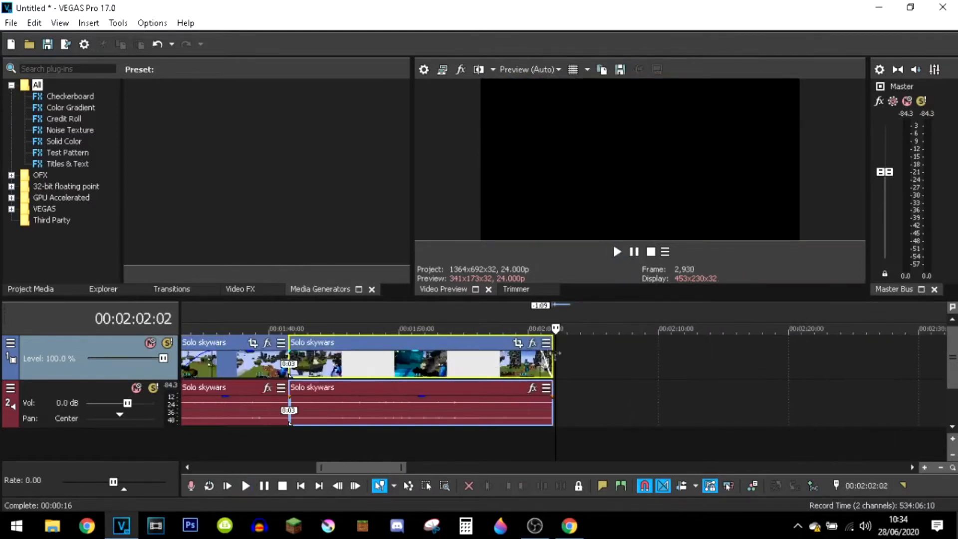
scroll(559, 351, down, 5)
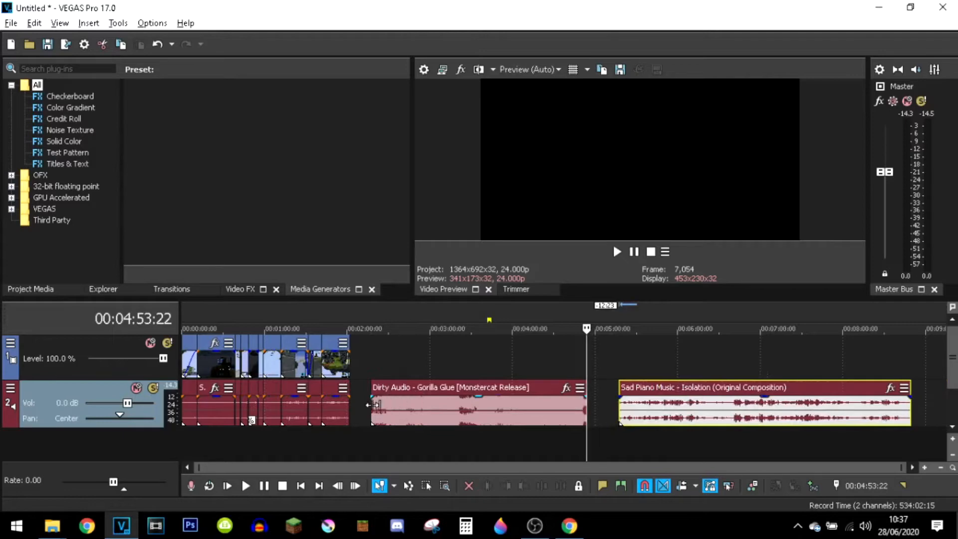
Examine the start points of the two music clips and play the opening footage, stopping at 00:00:12:03.
click(373, 405)
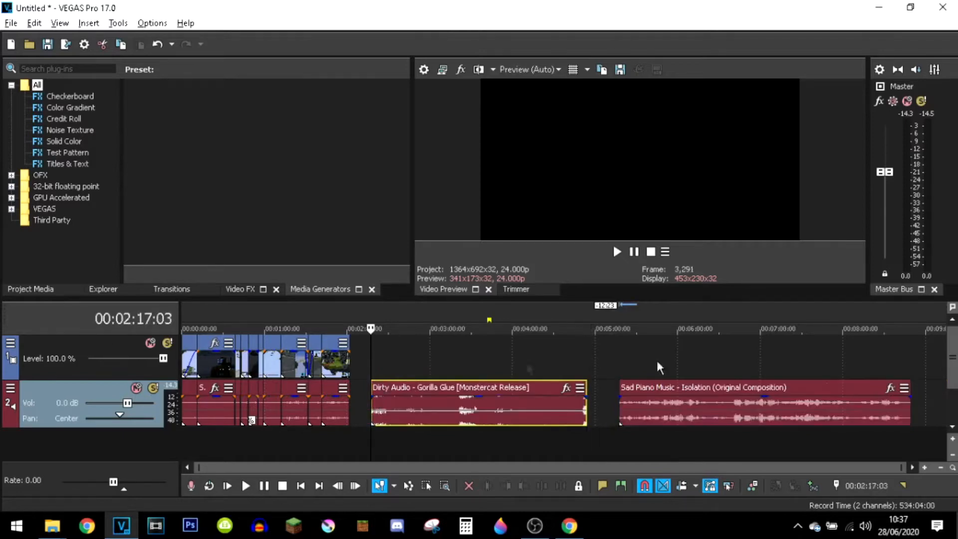
click(621, 408)
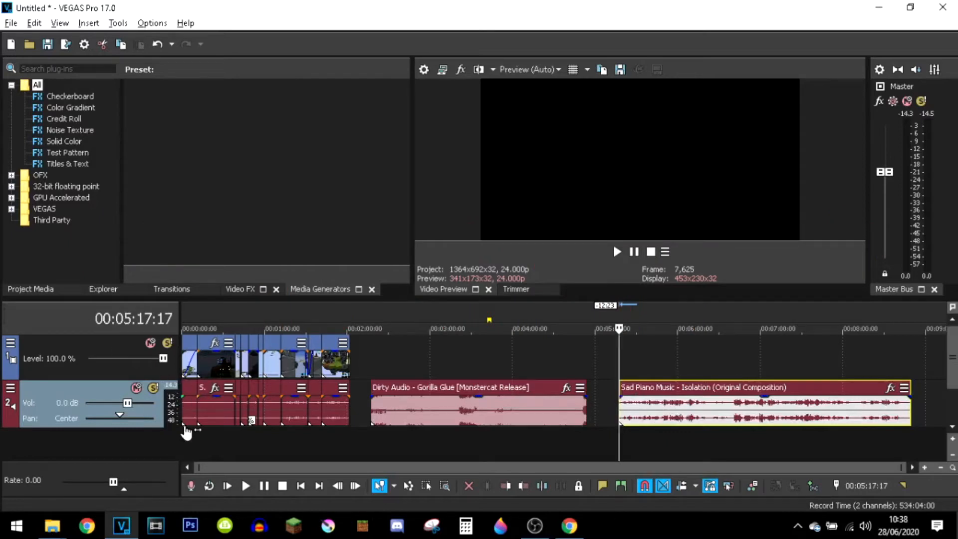
click(189, 407)
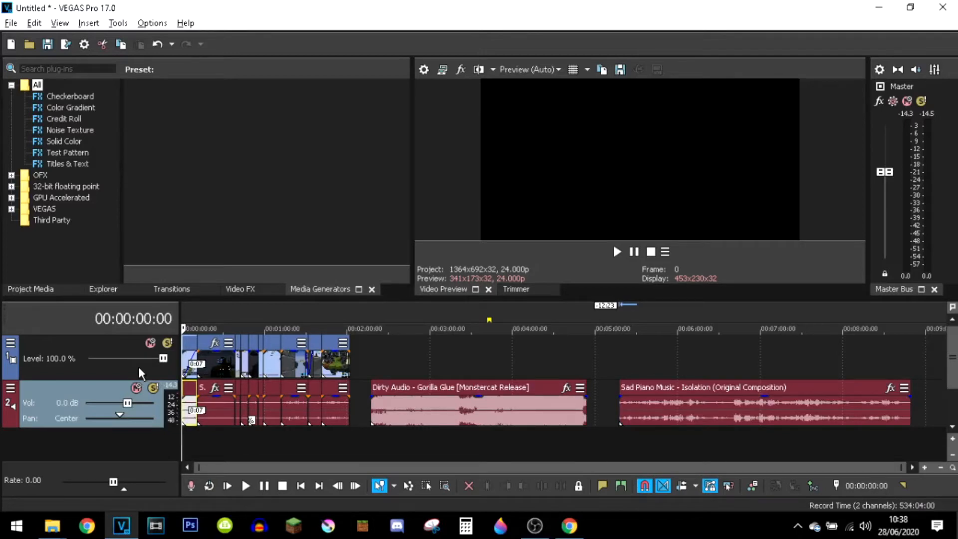
scroll(343, 392, up, 8)
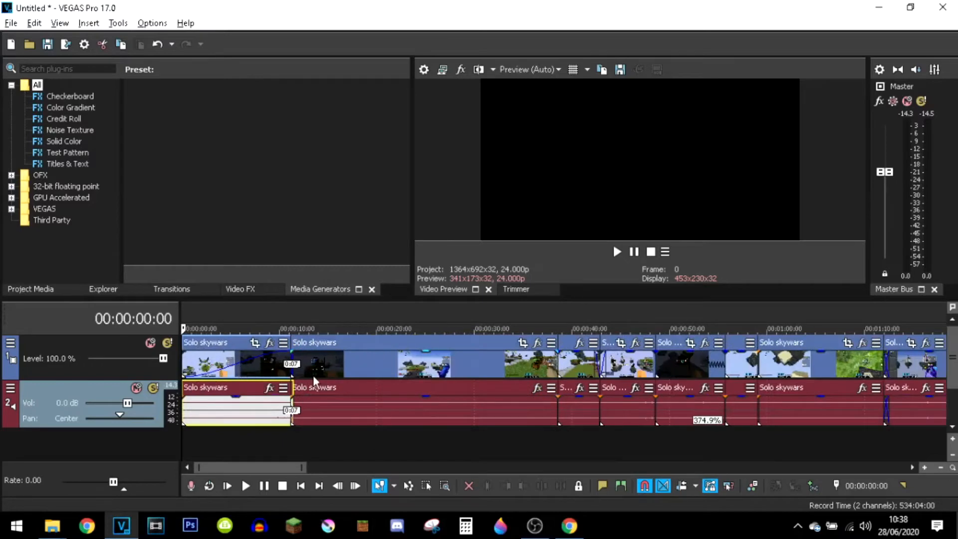
scroll(313, 375, down, 2)
key(space)
key(Return)
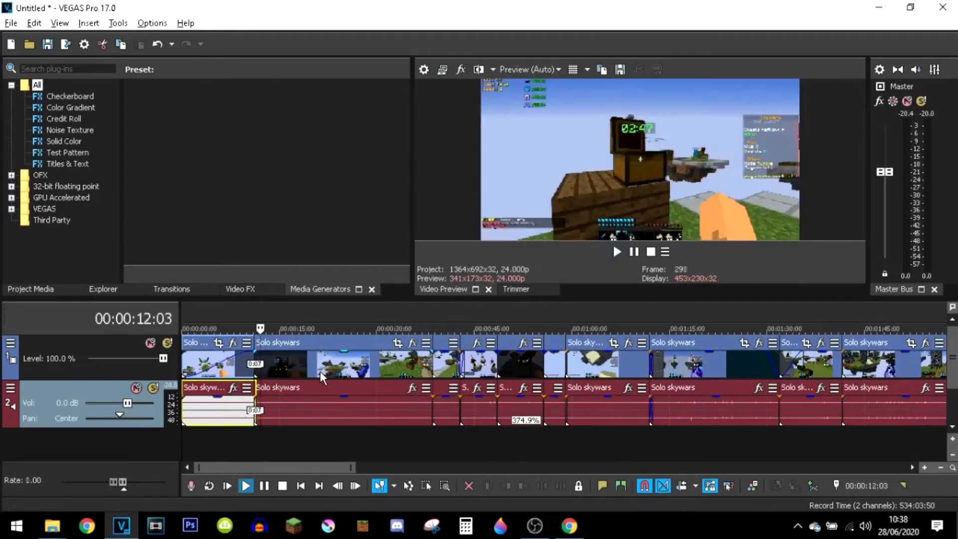
scroll(467, 365, down, 4)
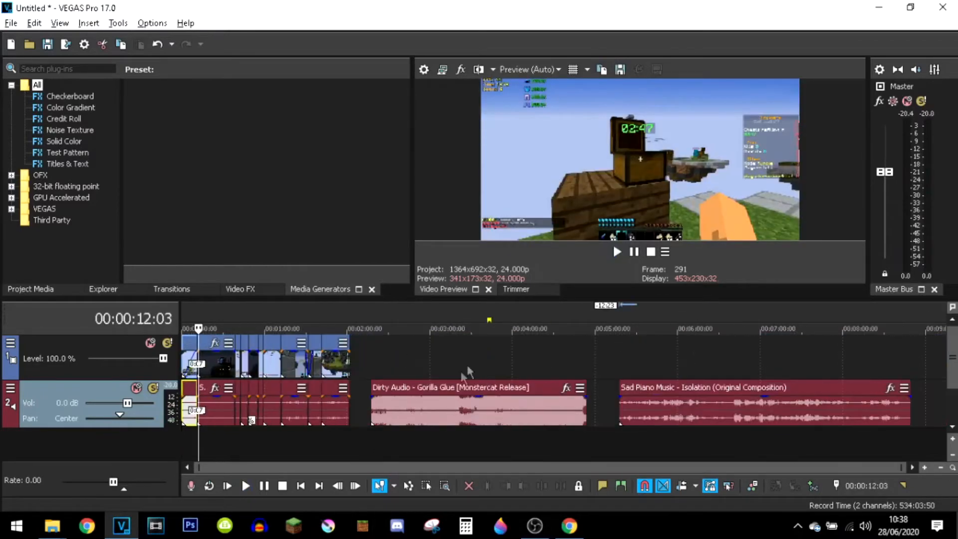
Play the start of the Dirty Audio - Gorilla Glue music and move it onto a new audio track at the beginning of the timeline.
click(374, 404)
key(space)
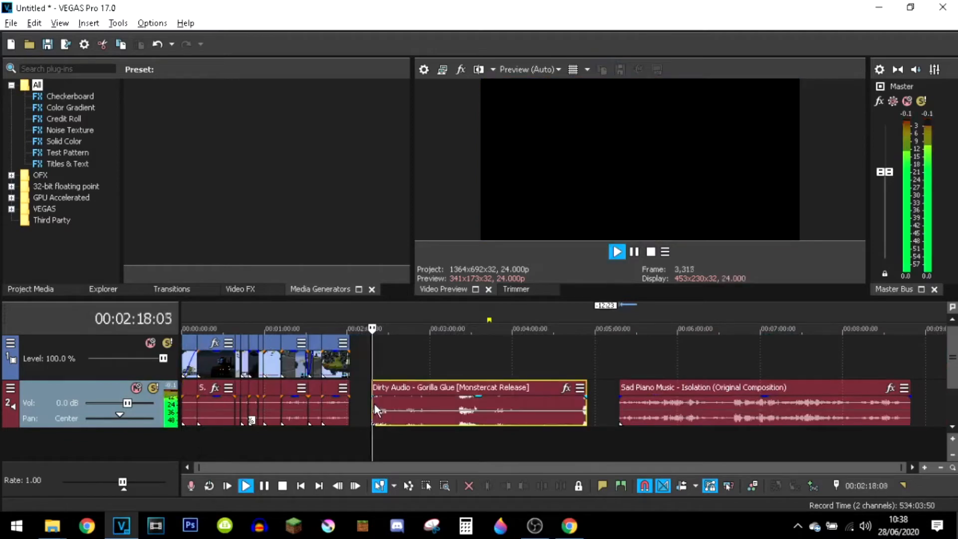
key(space)
drag(421, 428, 182, 435)
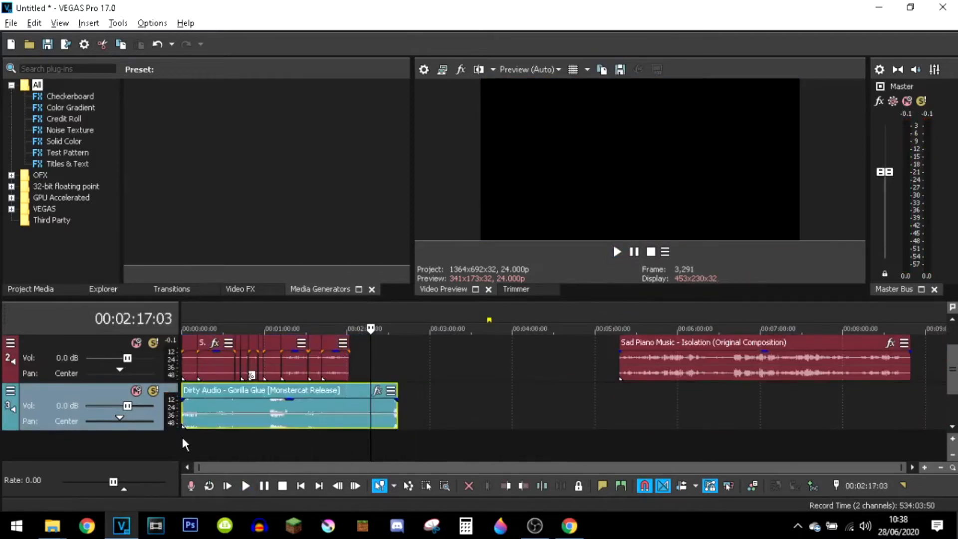
Lower the music track's volume to -3.6 dB and play the edit from the start, stopping at 00:00:41:01.
click(187, 397)
drag(127, 406, 111, 405)
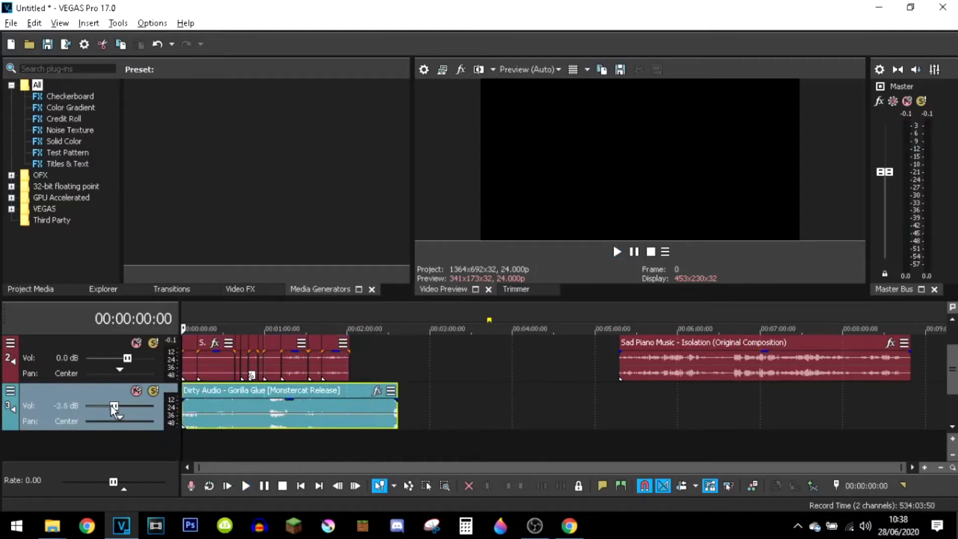
click(622, 252)
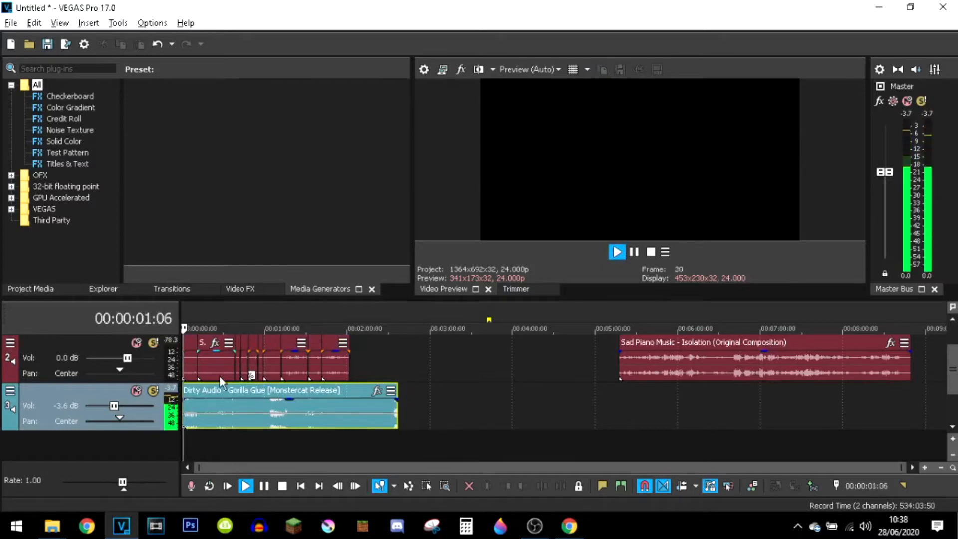
scroll(220, 376, up, 1)
scroll(203, 367, up, 5)
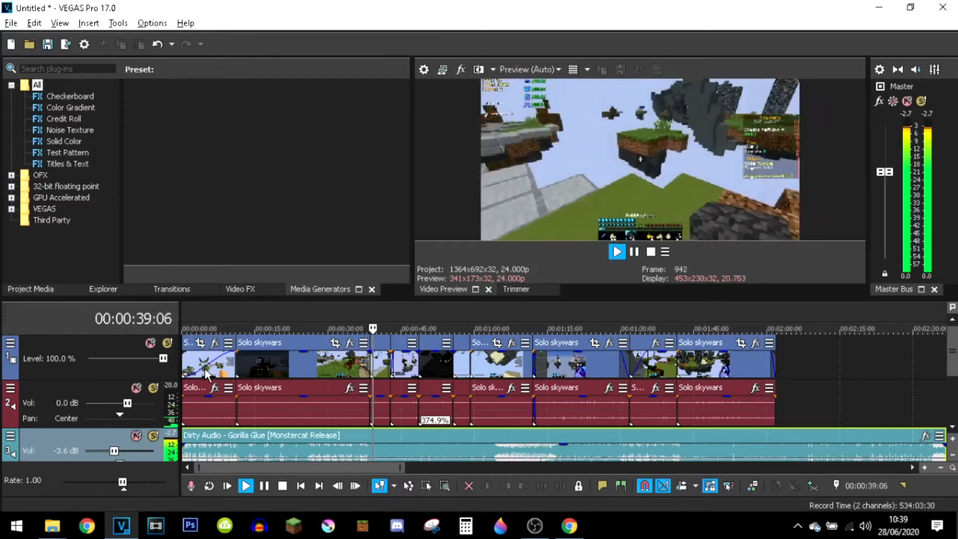
key(Return)
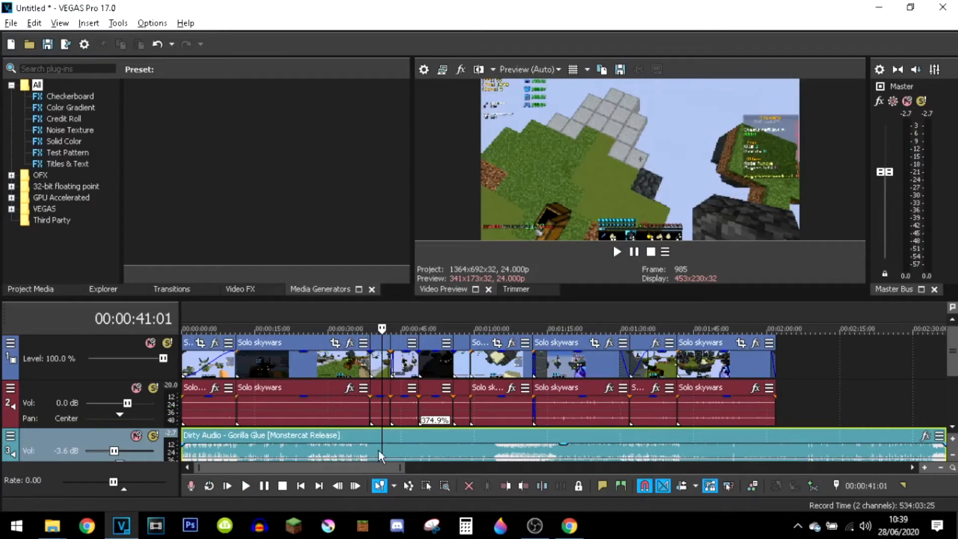
Split the Gorilla Glue music at 00:00:41:06 and move its remaining part further along the timeline.
scroll(397, 415, down, 1)
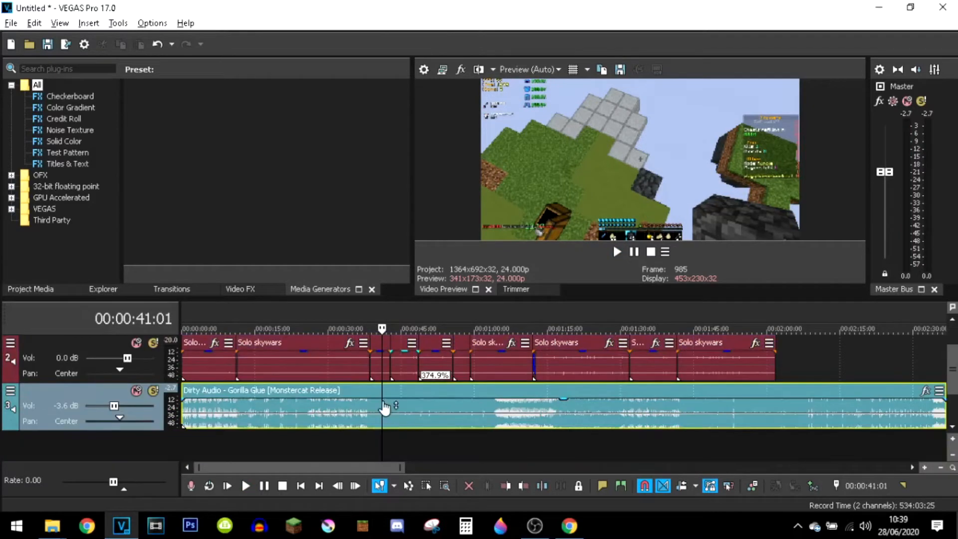
click(383, 411)
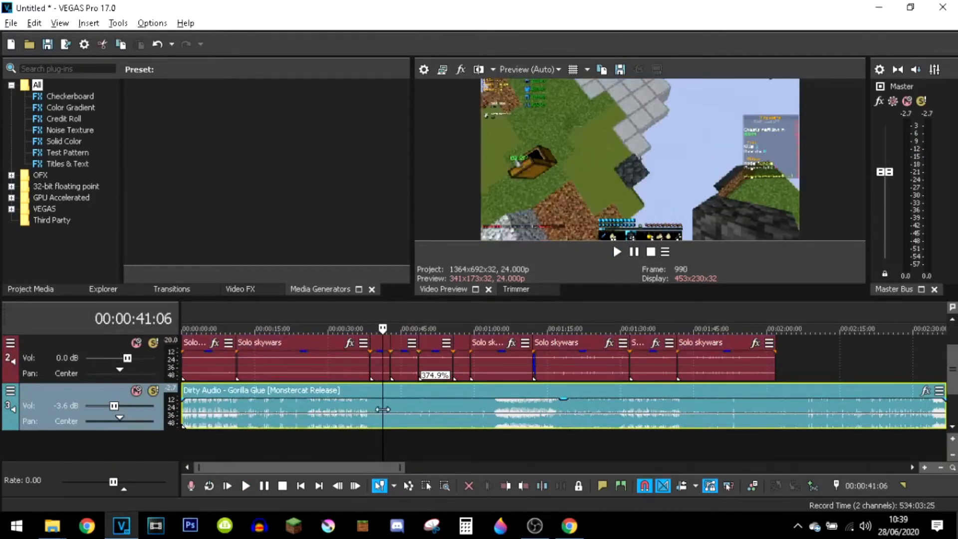
key(s)
drag(437, 409, 839, 410)
scroll(666, 407, down, 2)
Place the Sad Piano Music clip on the music track at 00:00:41:06, with the rest of Gorilla Glue moved beyond it.
drag(686, 375, 516, 423)
drag(431, 410, 842, 413)
drag(643, 425, 371, 427)
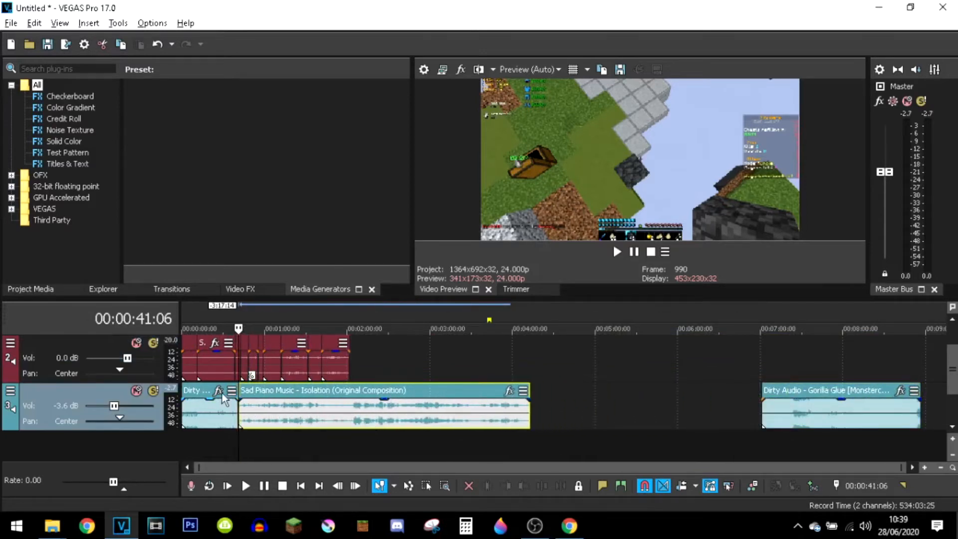
Play from 00:00:38:14 across the change from Gorilla Glue to Sad Piano Music, then replay the change up to 00:00:42:00.
click(235, 397)
scroll(235, 415, up, 3)
scroll(378, 430, up, 3)
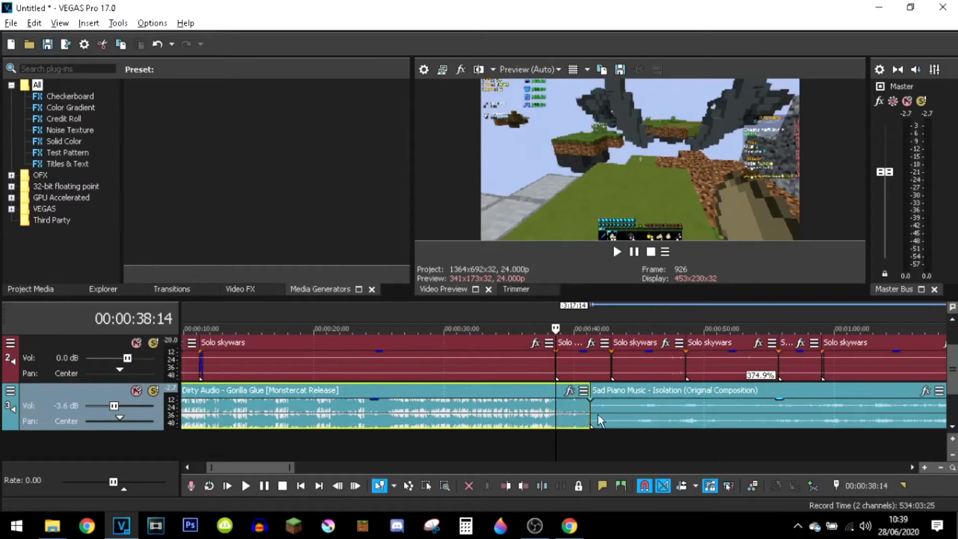
key(space)
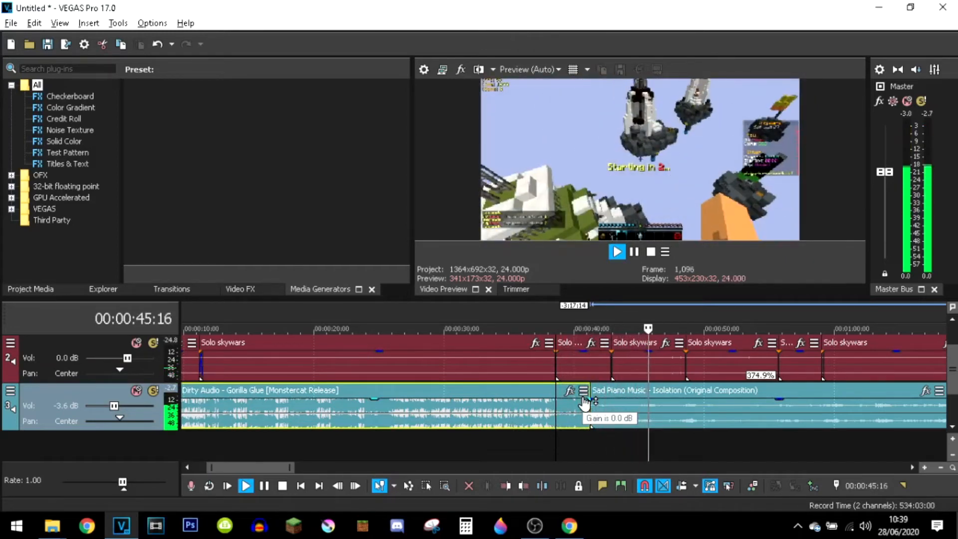
key(Return)
scroll(585, 403, down, 3)
scroll(440, 373, up, 2)
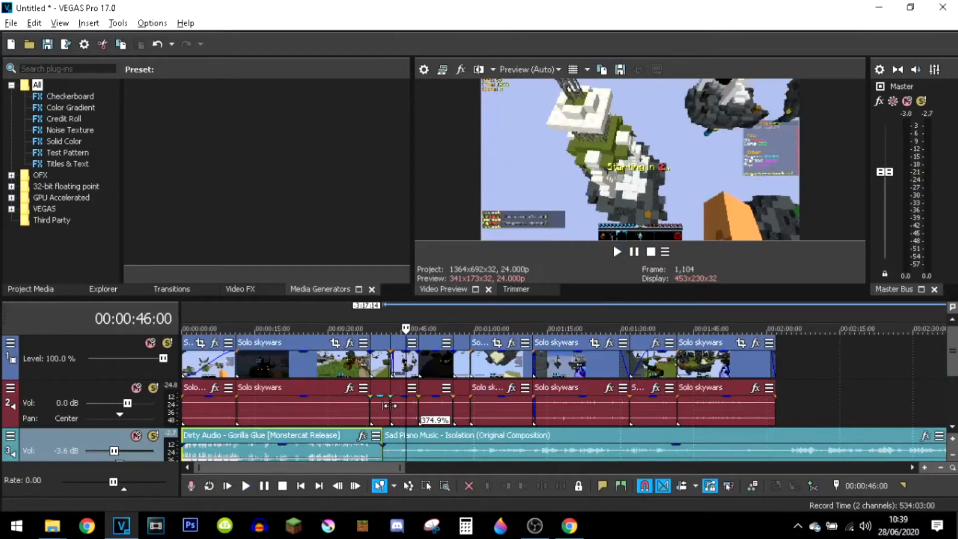
click(382, 325)
key(space)
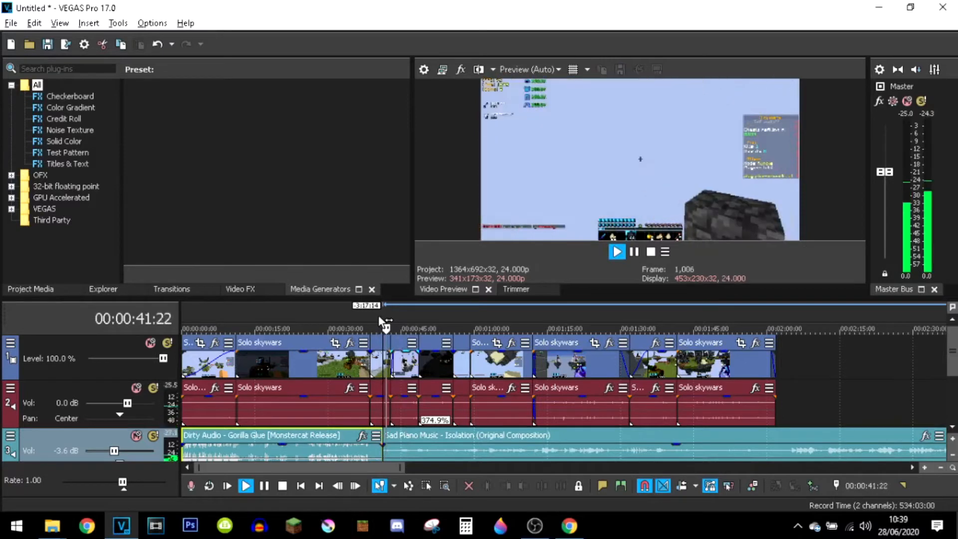
key(space)
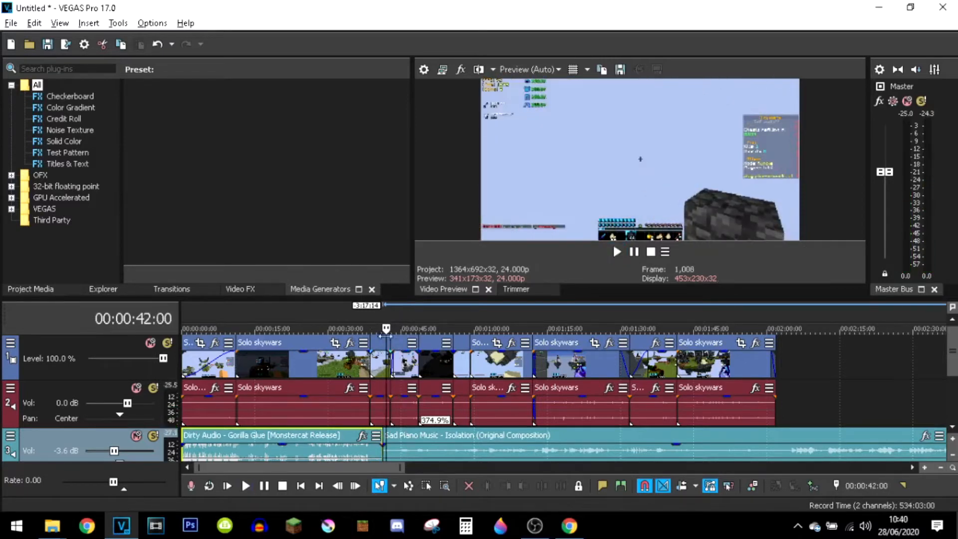
Select all clips after the short third Solo skywars clip together with the Sad Piano Music and move them 19:04 later.
click(415, 395)
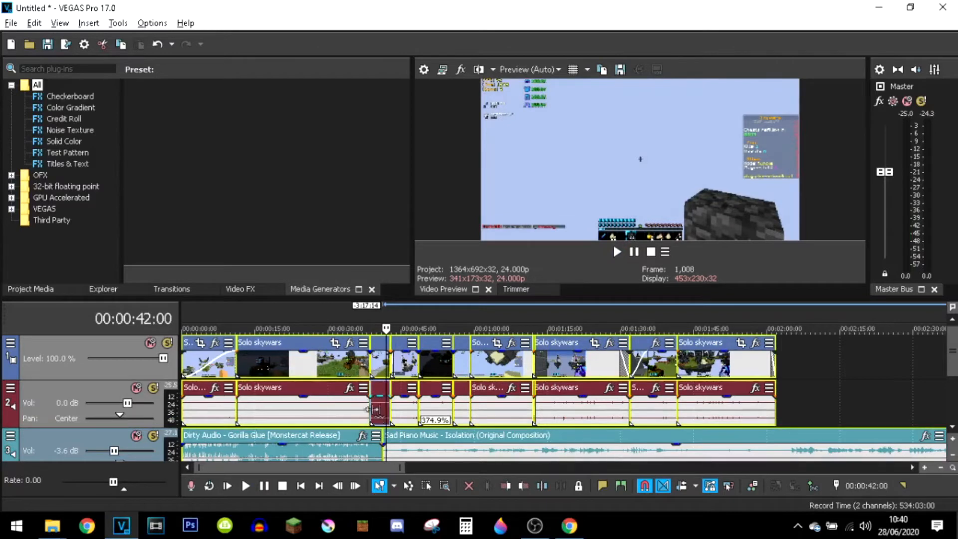
ctrl+click(346, 450)
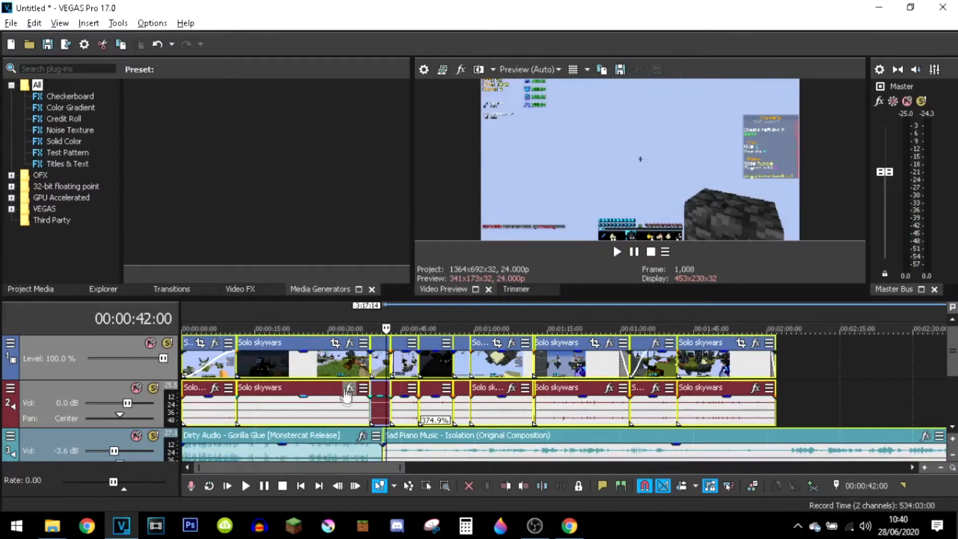
ctrl+click(338, 407)
drag(324, 362, 382, 374)
ctrl+click(379, 371)
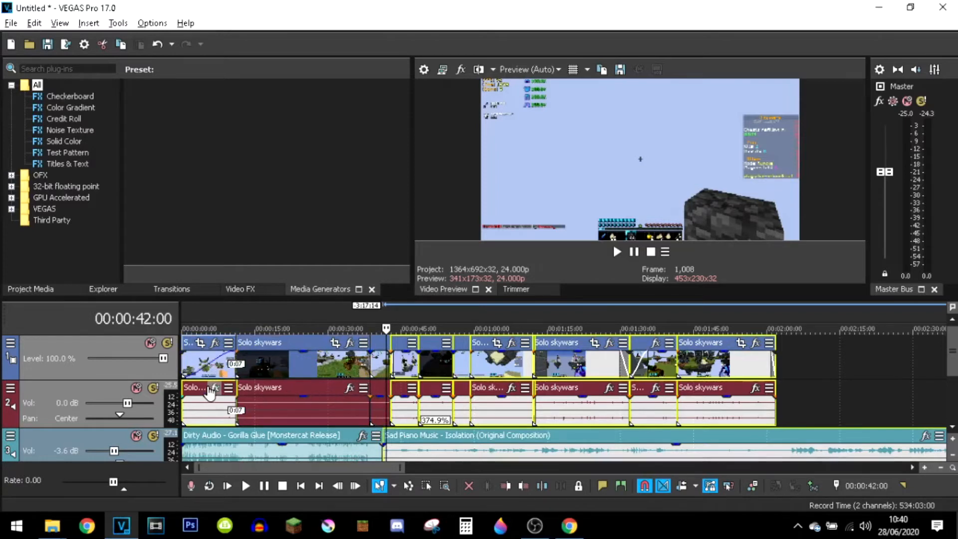
ctrl+click(209, 405)
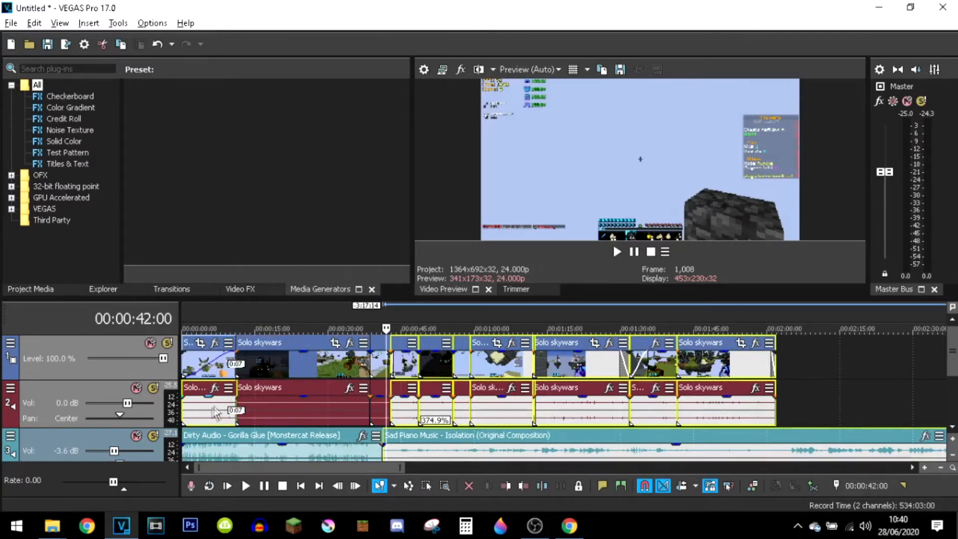
drag(407, 368, 501, 370)
click(397, 376)
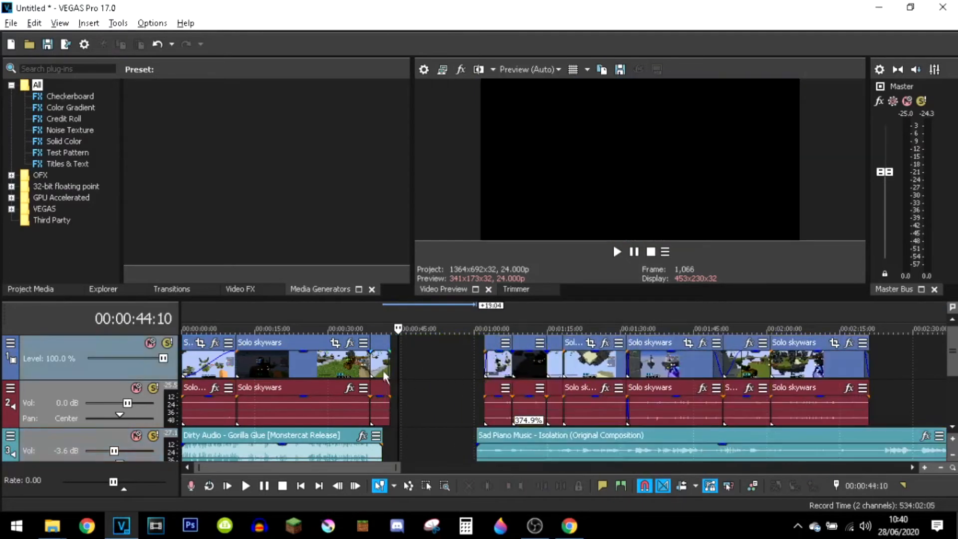
Play the short clip before the gap and extend its end by 2:08, then return to 00:00:41:19.
click(383, 370)
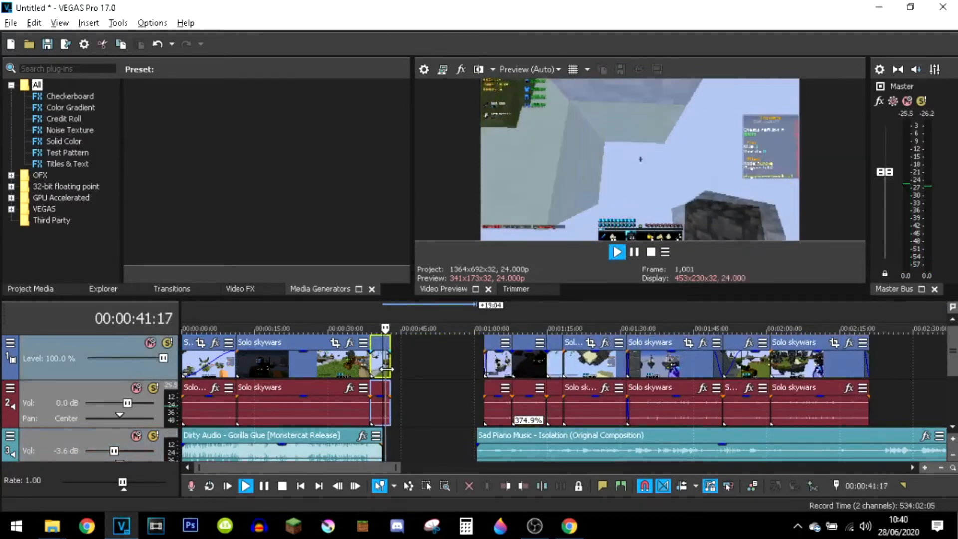
key(Return)
scroll(386, 369, up, 1)
scroll(386, 370, up, 4)
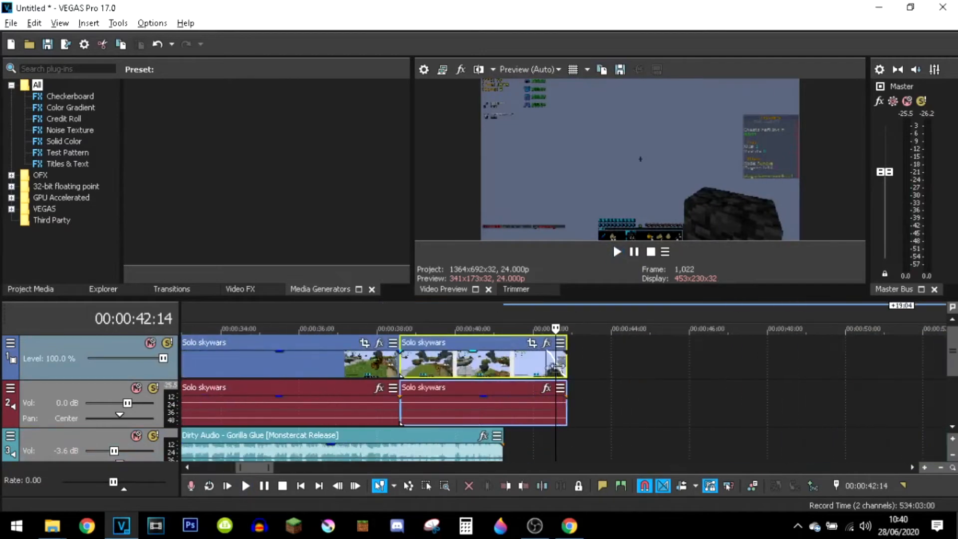
drag(570, 365, 658, 373)
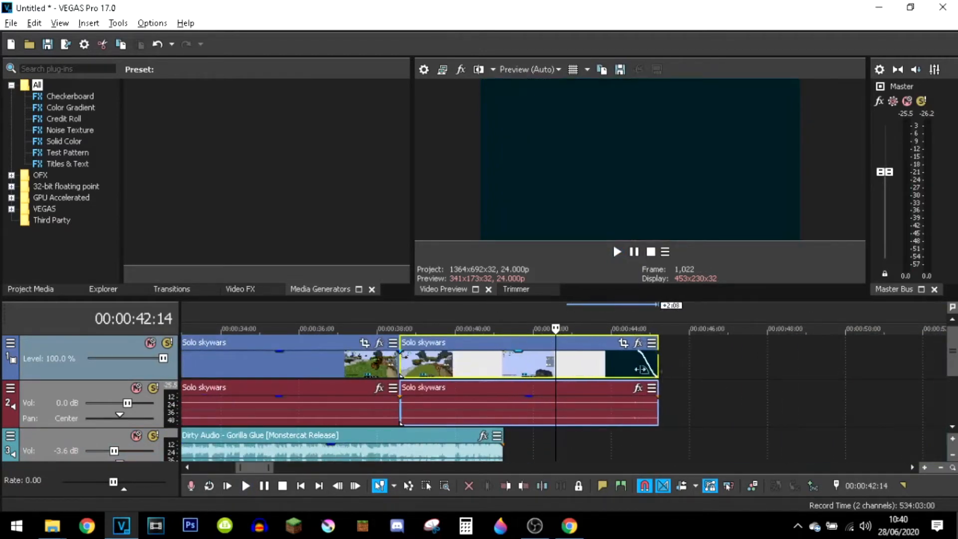
click(525, 320)
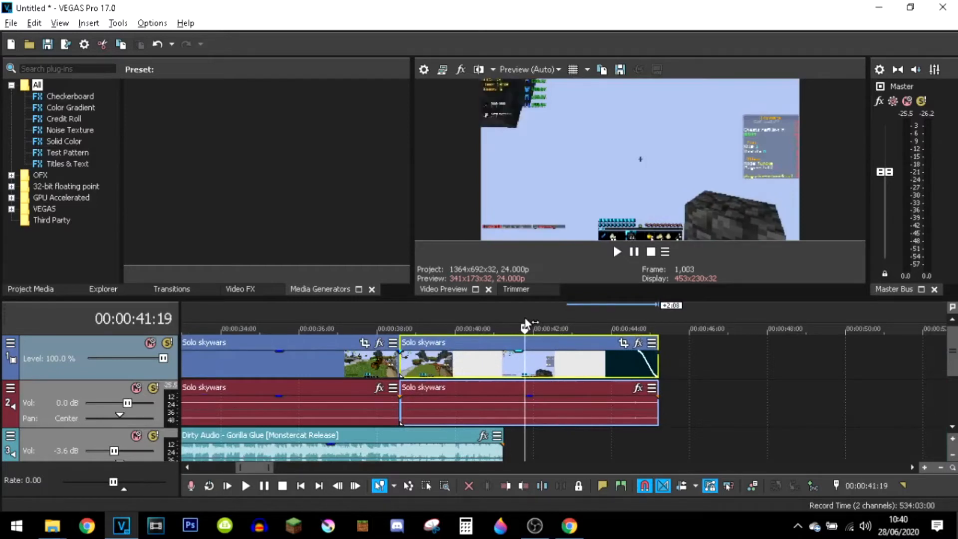
Play the short clip before the gap to its end and extend that end by another 0:21.
key(space)
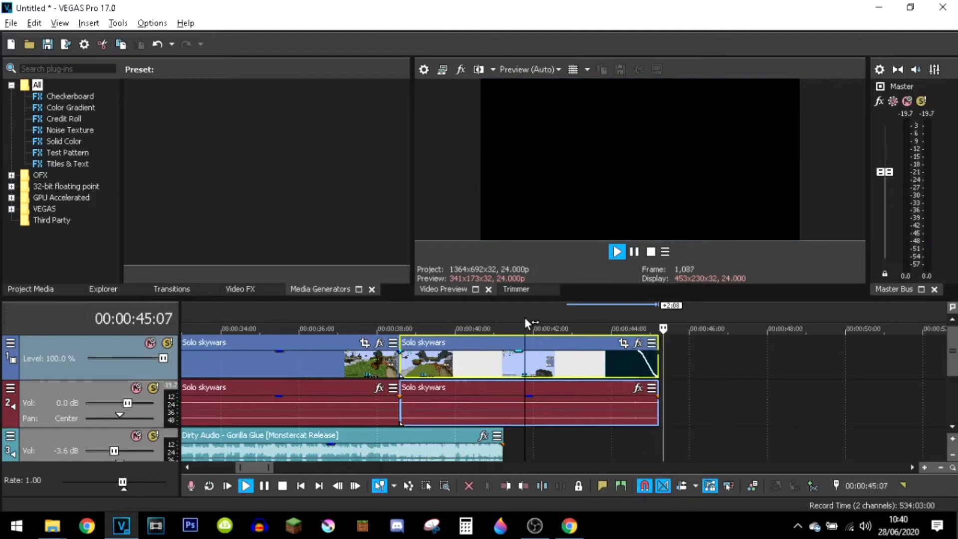
key(space)
drag(658, 361, 682, 361)
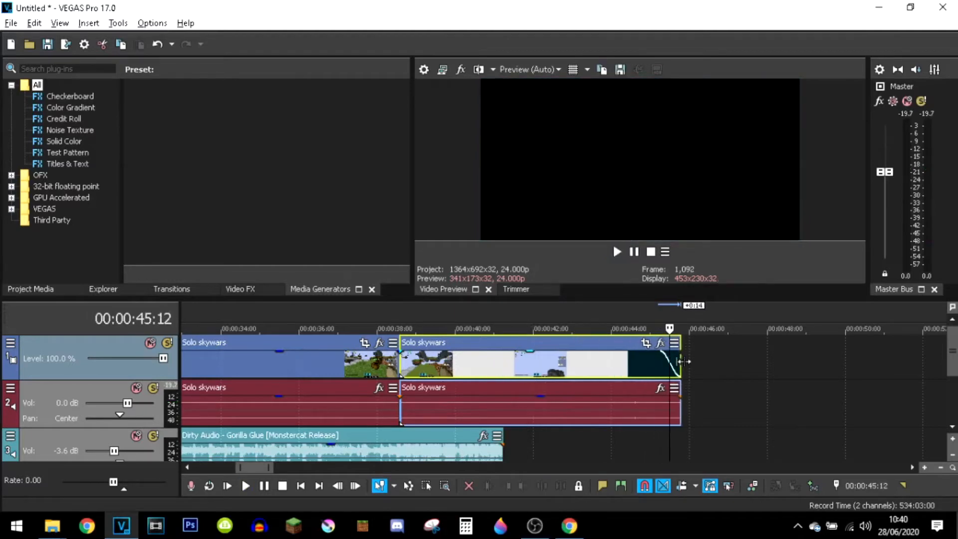
key(space)
key(space)
Select all clips after the gap together with the music beyond it and move them earlier against the extended clip's end.
scroll(658, 356, down, 5)
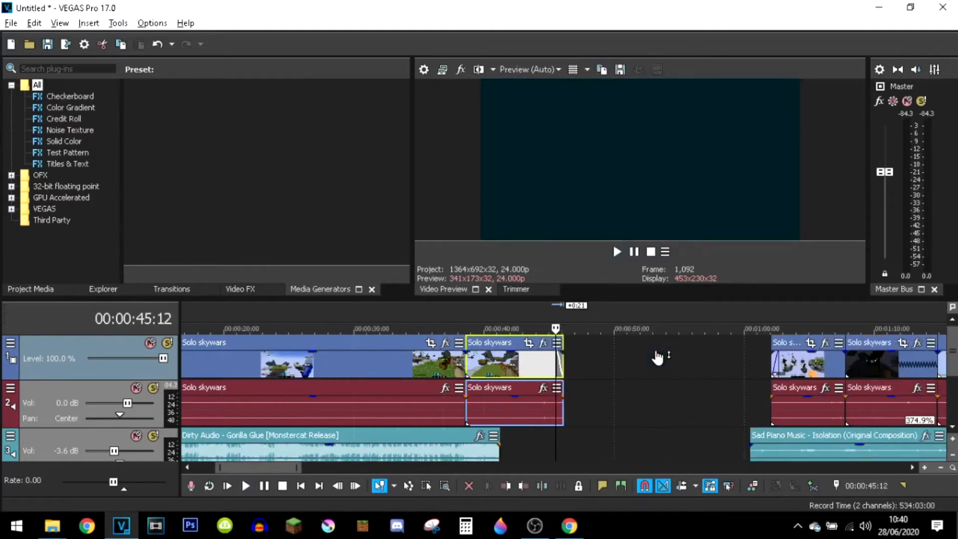
scroll(658, 356, down, 3)
key(ctrl+a)
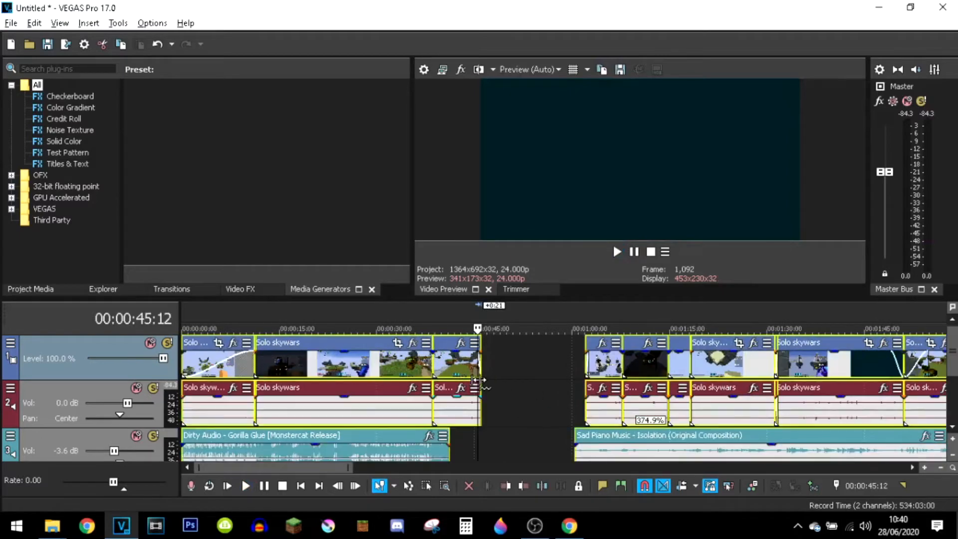
click(448, 401)
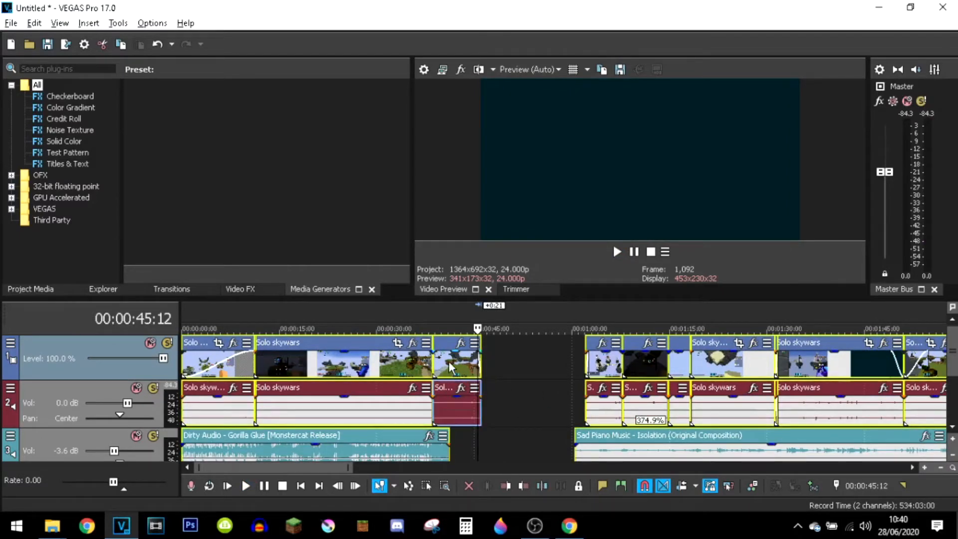
ctrl+click(337, 405)
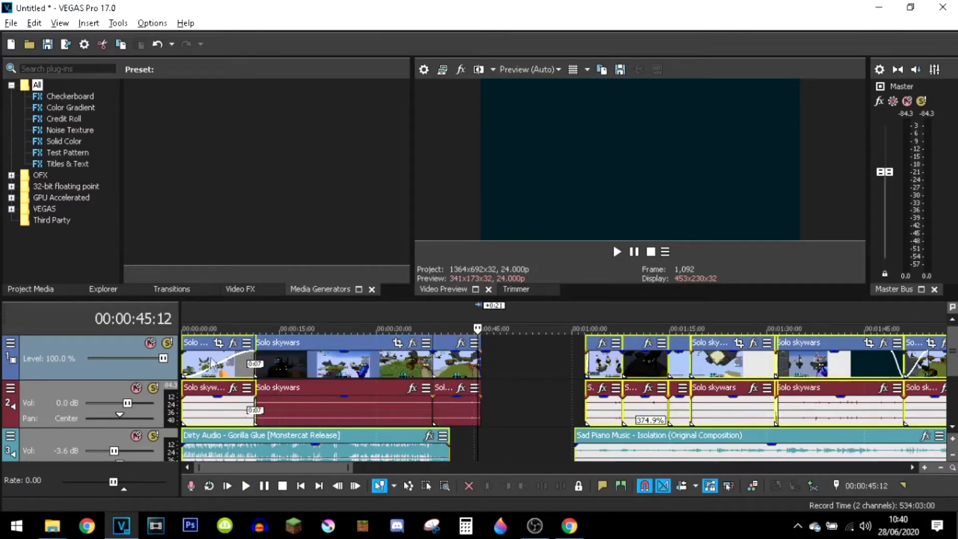
ctrl+click(229, 370)
ctrl+click(220, 405)
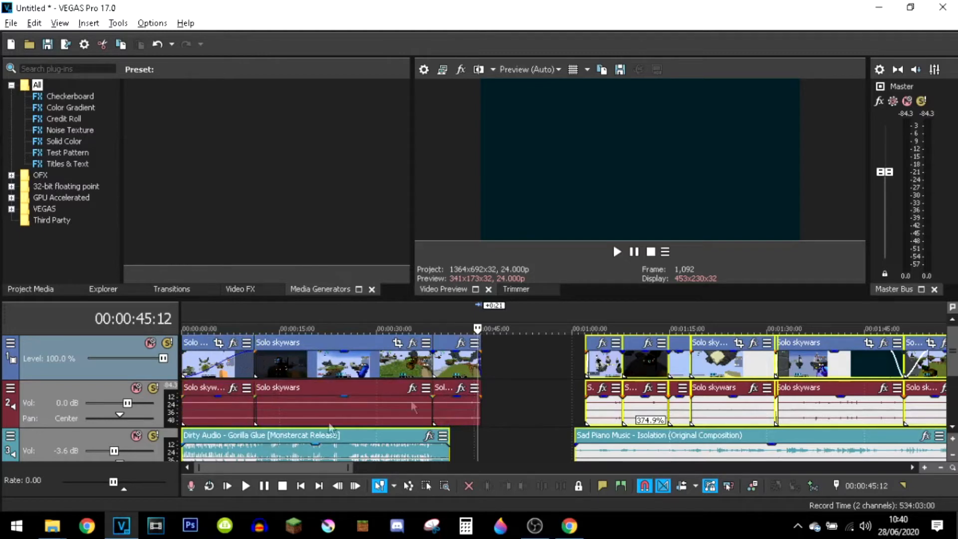
ctrl+click(389, 451)
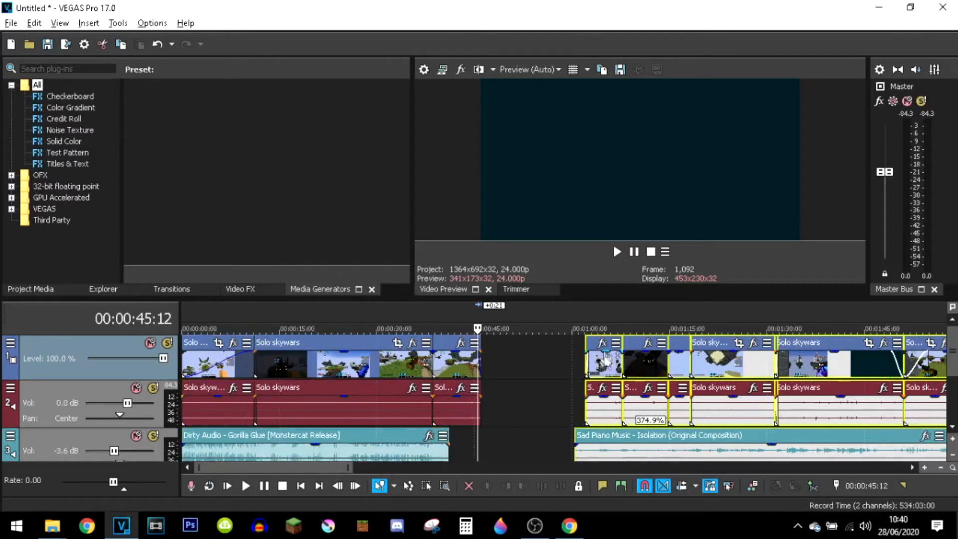
drag(600, 373, 499, 369)
scroll(499, 370, up, 10)
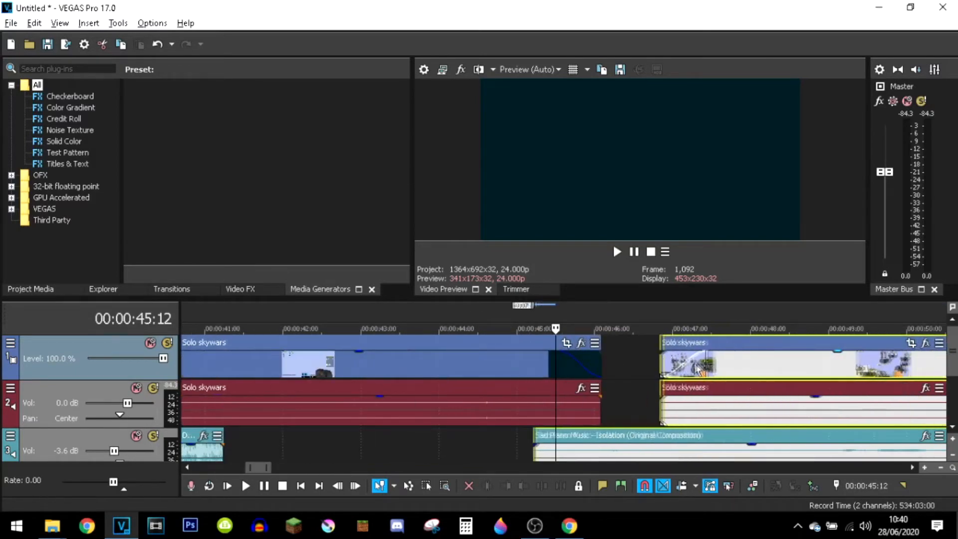
drag(672, 368, 641, 363)
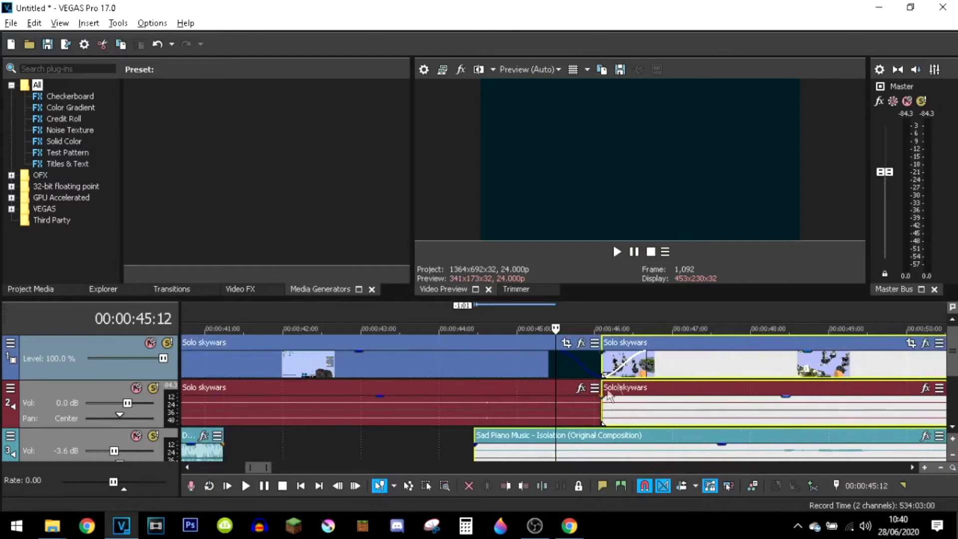
Move the Sad Piano Music clip alone 3:05 earlier so it starts where the first Gorilla Glue clip ends.
scroll(553, 423, down, 3)
scroll(552, 423, down, 2)
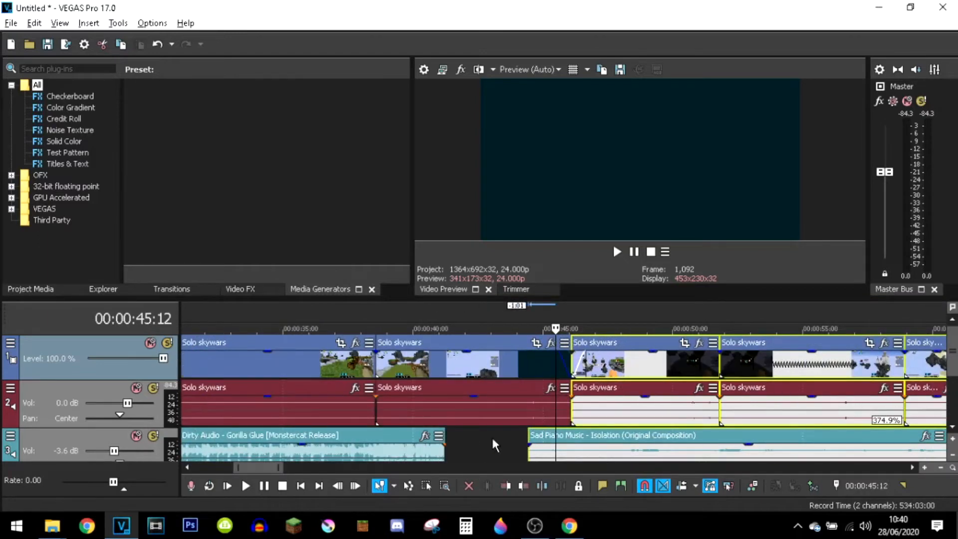
click(492, 436)
click(574, 452)
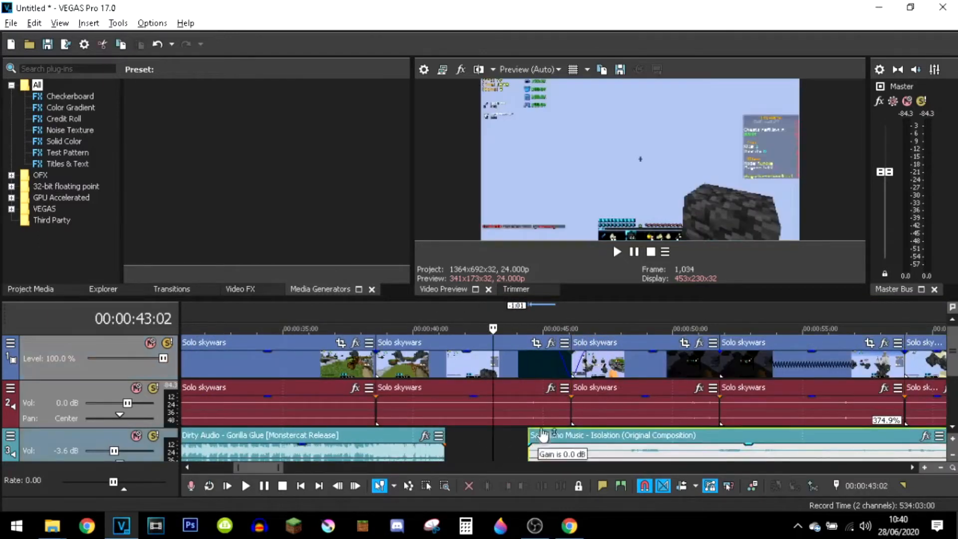
drag(569, 459, 487, 458)
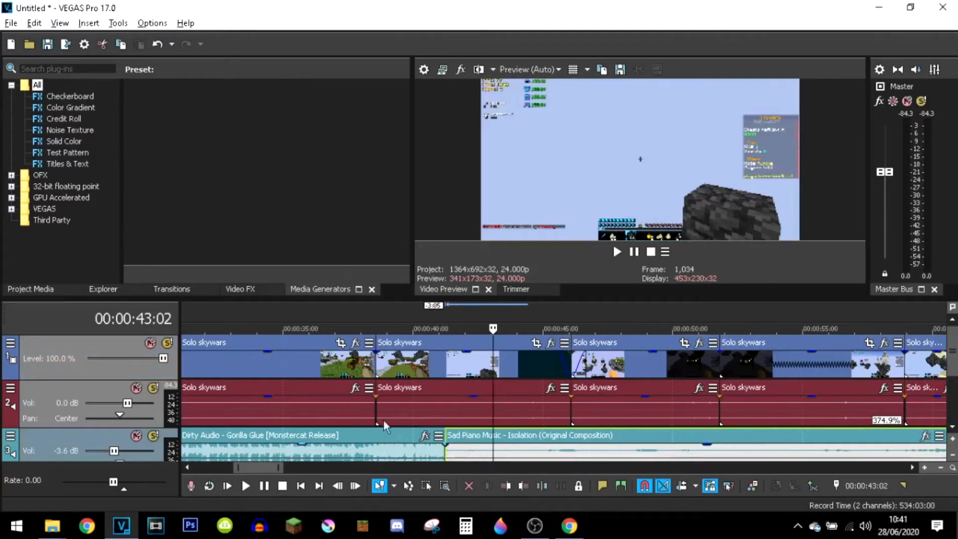
Play across the change to Sad Piano Music and split that music clip at 00:00:46:03.
click(363, 306)
key(space)
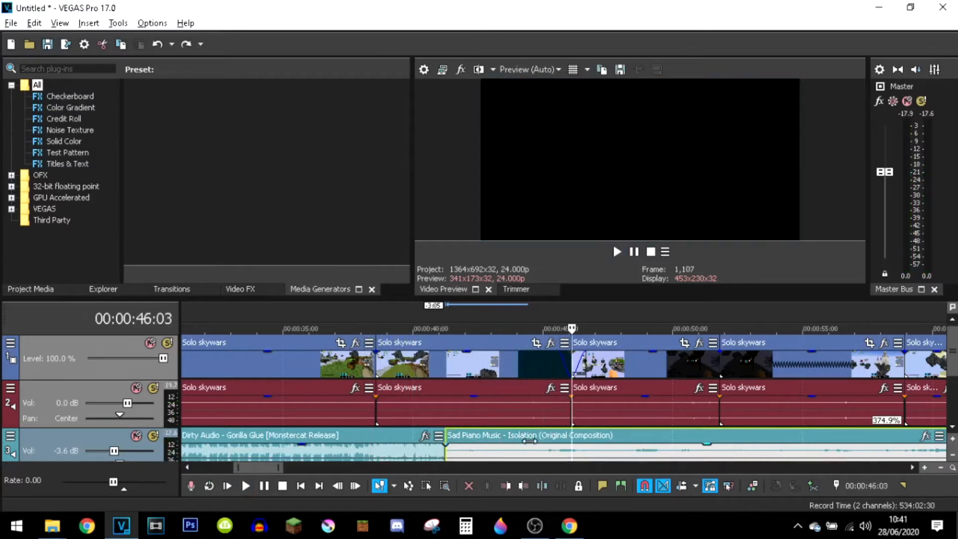
key(s)
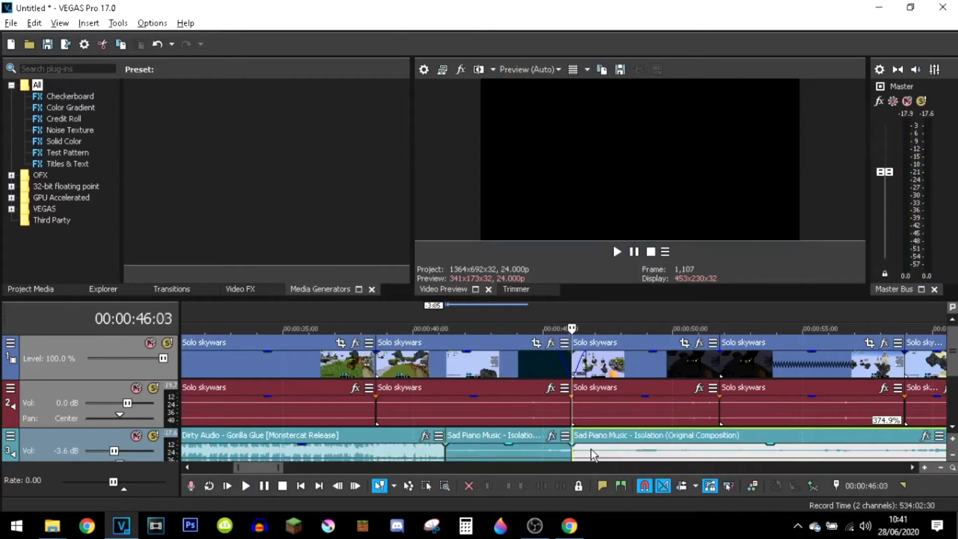
Move the rest of Sad Piano Music further along and place the remaining Gorilla Glue clip at 00:00:51:19.
click(591, 449)
scroll(581, 430, down, 3)
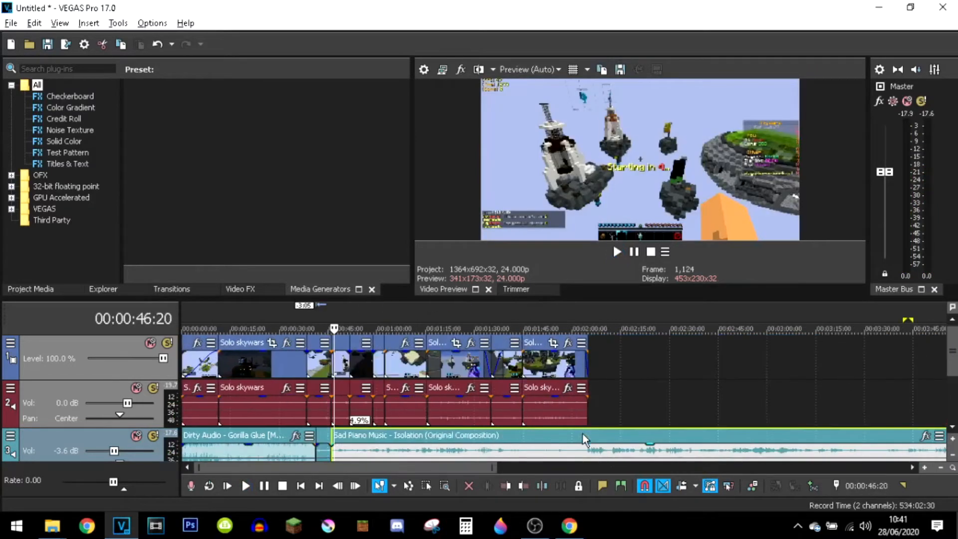
drag(541, 453, 702, 441)
scroll(702, 441, down, 3)
drag(619, 462, 301, 453)
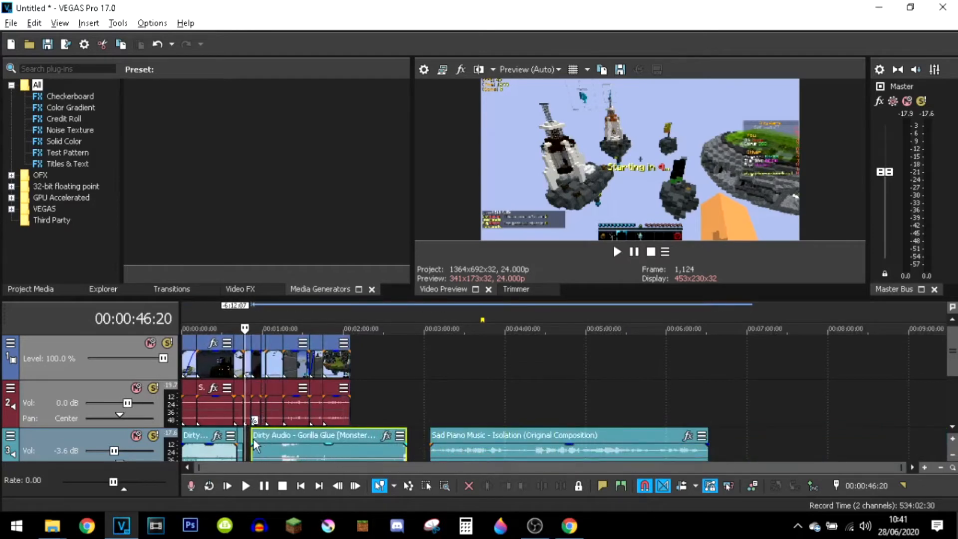
click(242, 445)
scroll(243, 445, up, 10)
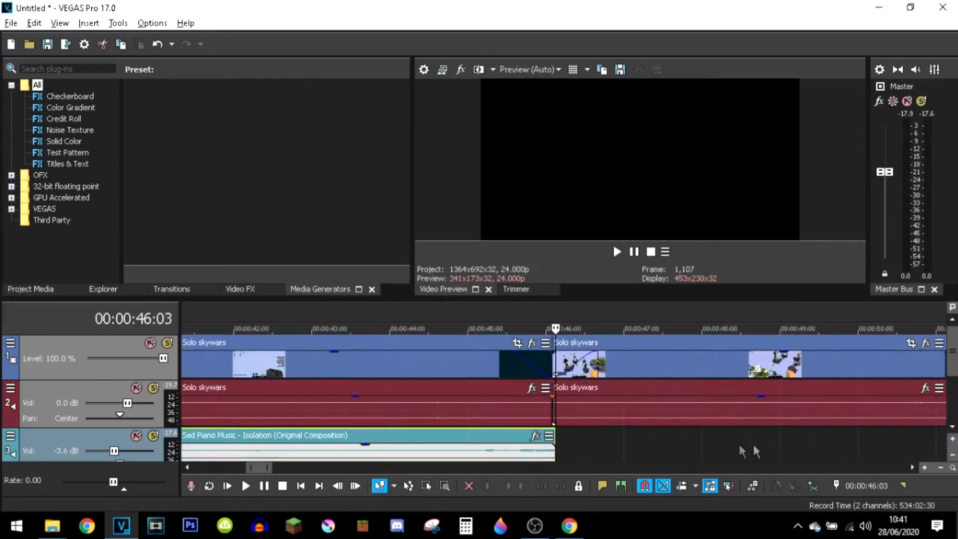
scroll(749, 448, down, 3)
Try lowering the second Gorilla Glue clip's gain to -3.2 dB, play it, and raise the gain back.
click(829, 457)
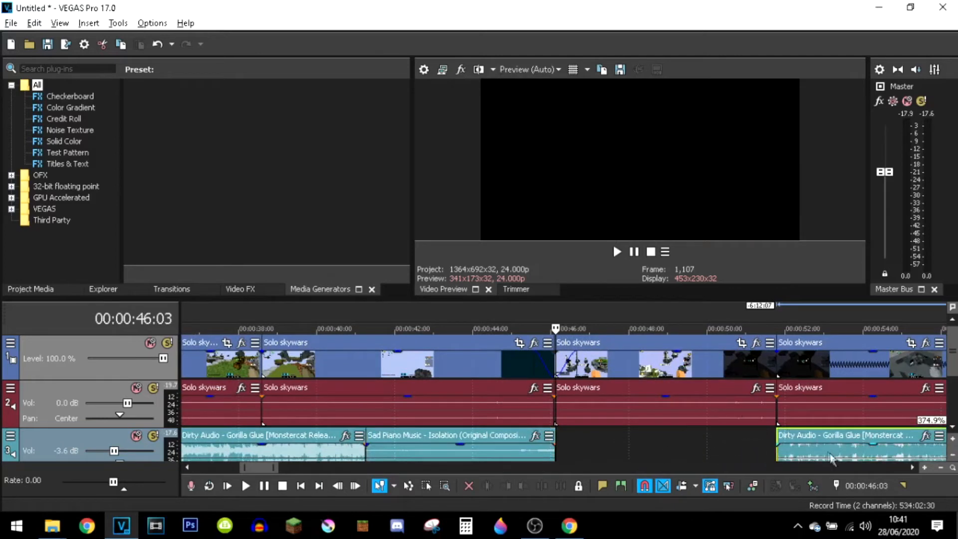
mouse_move(788, 447)
mouse_down()
mouse_move(788, 465)
mouse_move(792, 455)
mouse_up()
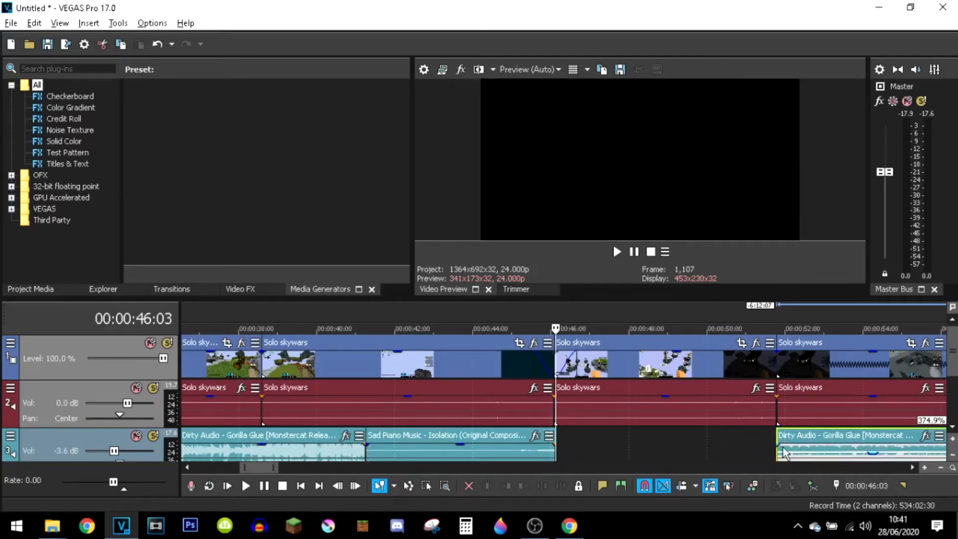
click(780, 448)
key(space)
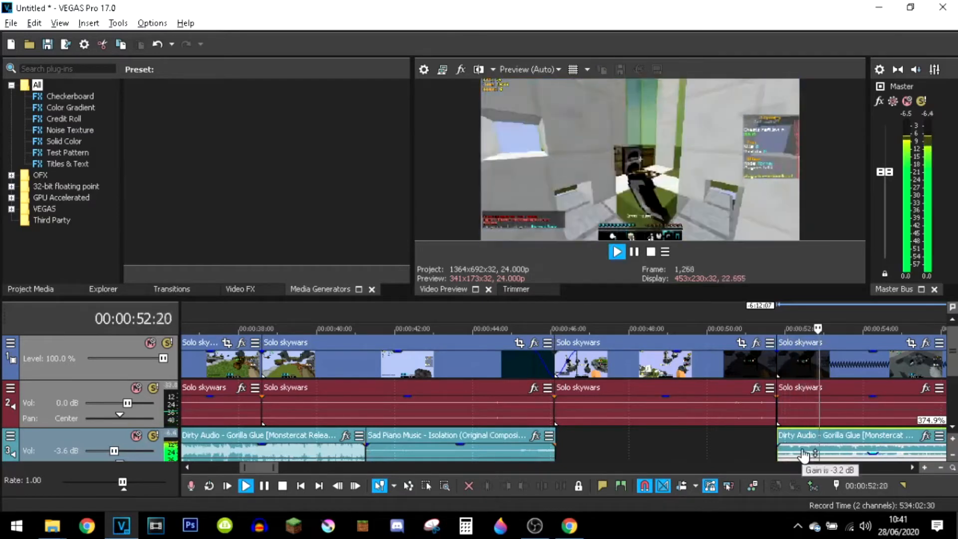
drag(804, 452, 795, 425)
key(space)
Move the second Gorilla Glue clip 5:16 earlier against the short Sad Piano Music clip and give it a short fade-in.
scroll(322, 430, down, 3)
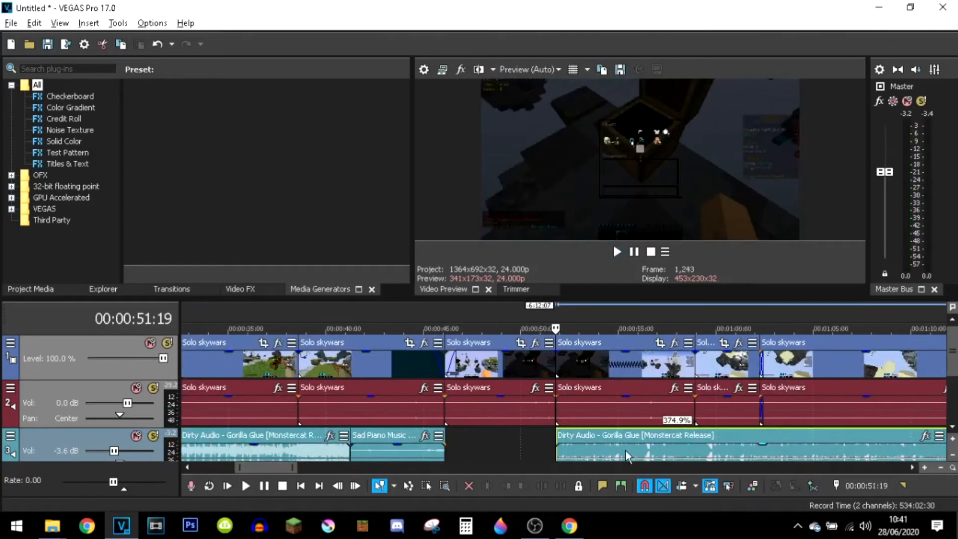
drag(590, 448, 441, 446)
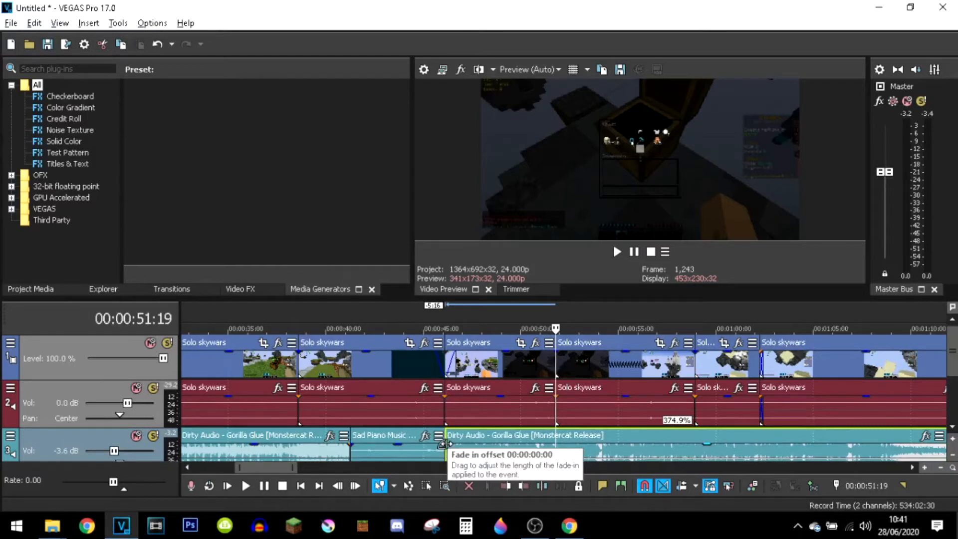
drag(442, 445, 454, 445)
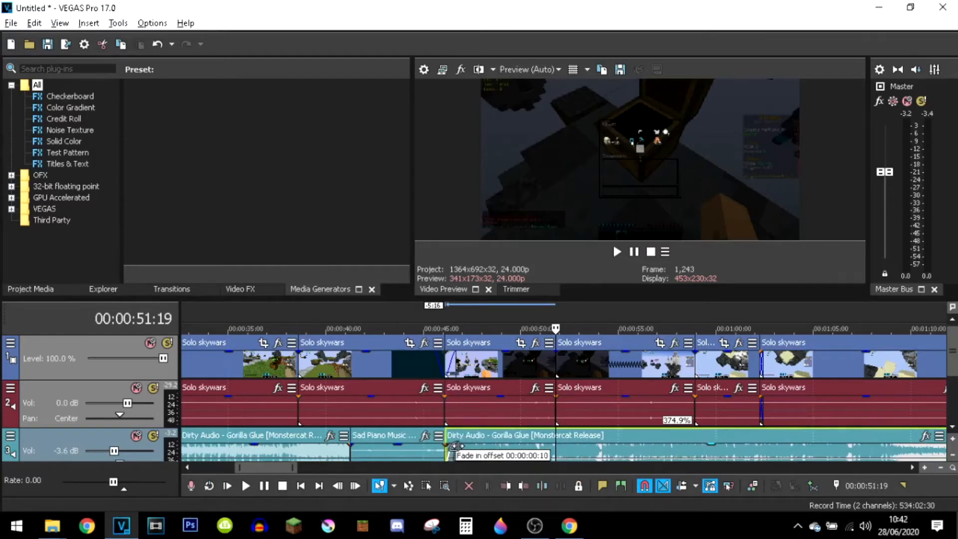
Play from 00:00:45:03 through the change back to Gorilla Glue and pause at 00:01:20:03.
click(427, 458)
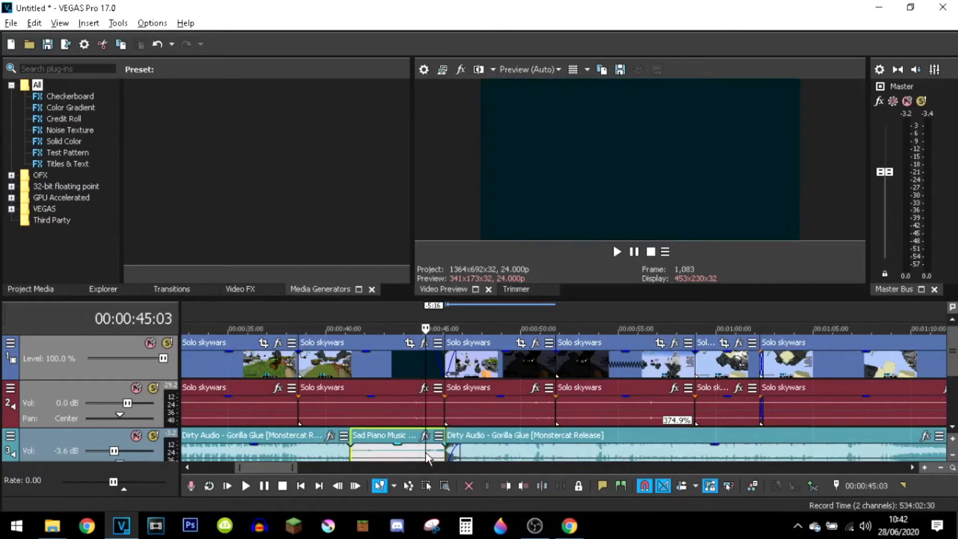
key(space)
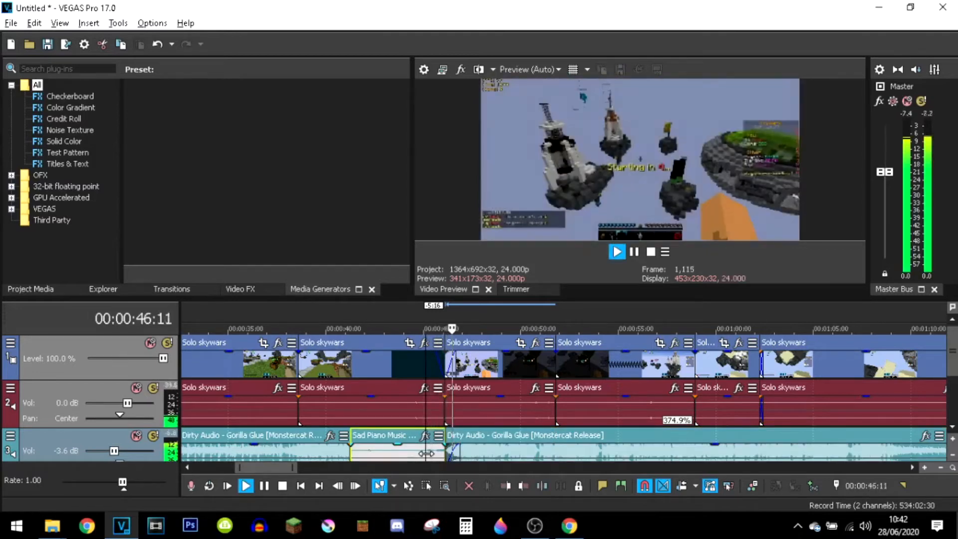
scroll(438, 469, down, 2)
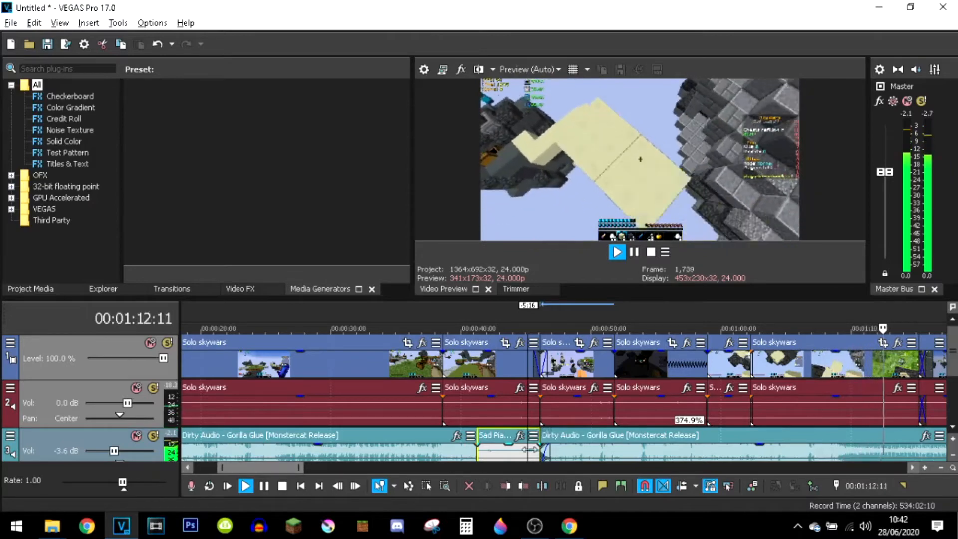
scroll(550, 405, down, 3)
scroll(550, 406, down, 2)
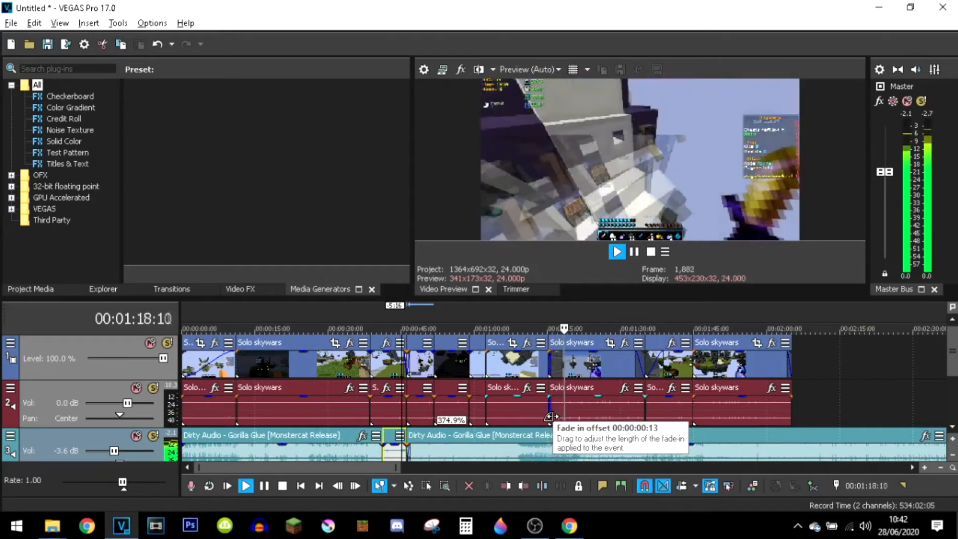
key(Return)
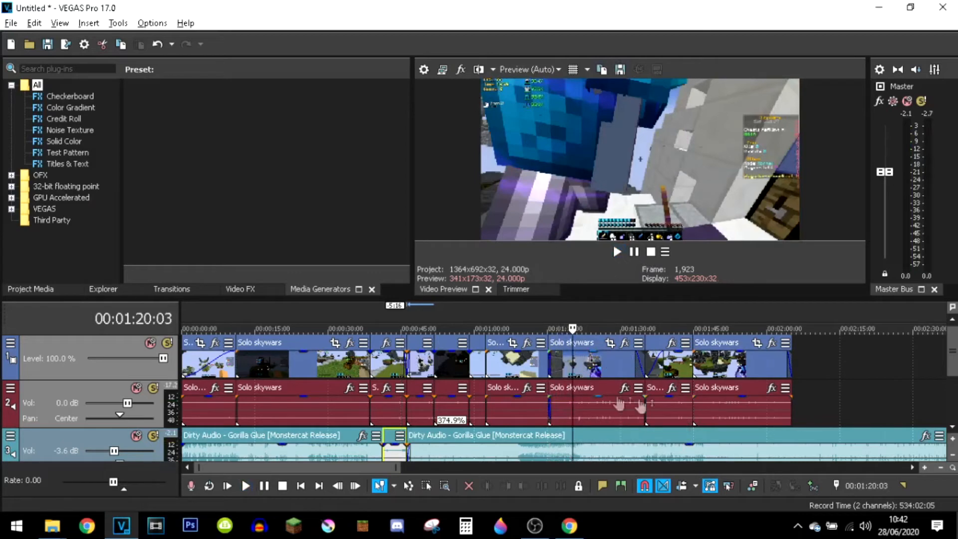
Split the second Gorilla Glue clip at 00:01:20:11 and move its remainder further along the music track.
click(575, 453)
key(s)
scroll(592, 440, down, 1)
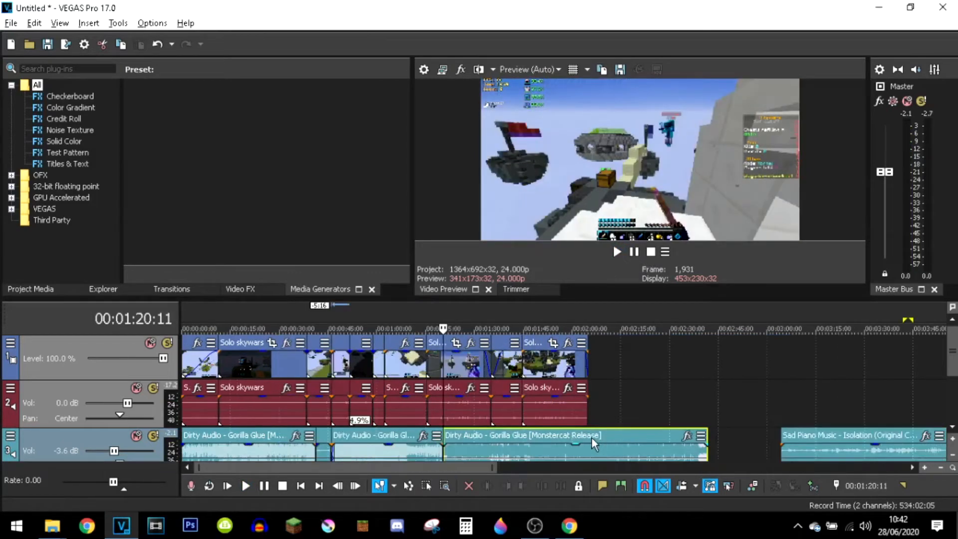
drag(609, 448, 871, 450)
Move the remaining Sad Piano Music clip to 00:01:20:11, directly against the end of Gorilla Glue.
drag(666, 449, 333, 452)
click(289, 443)
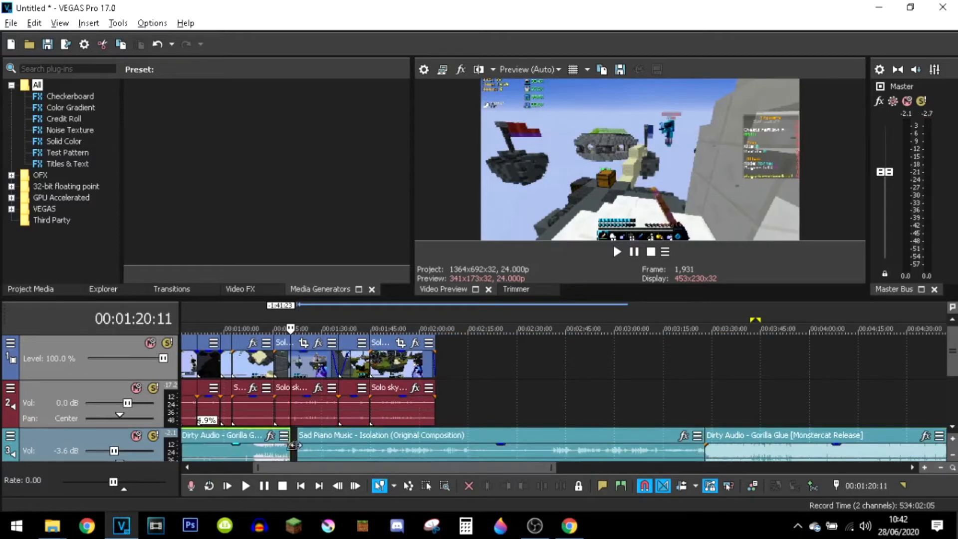
scroll(483, 448, up, 4)
drag(629, 453, 606, 453)
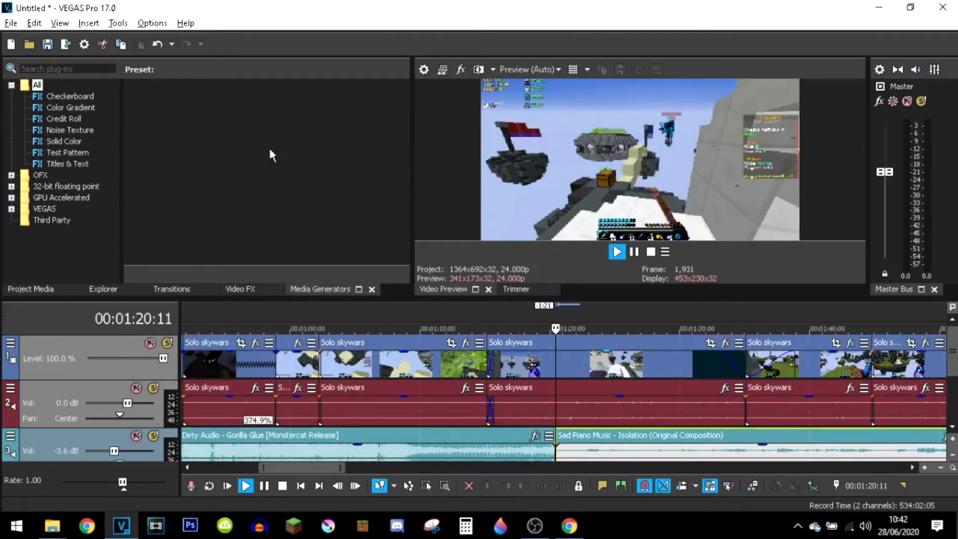
Play from 00:01:19:03 across the new change to Sad Piano Music and pause at 00:01:35:06.
key(space)
click(538, 309)
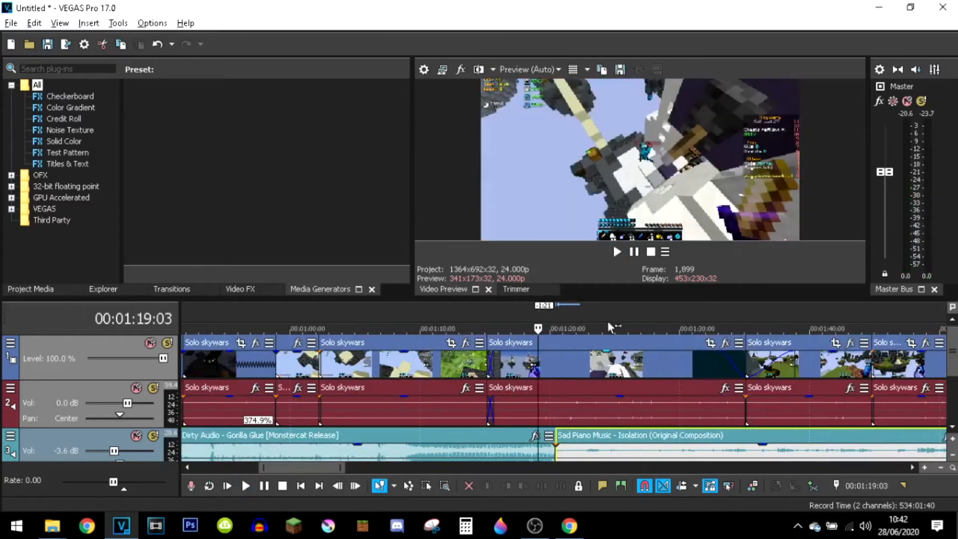
click(635, 252)
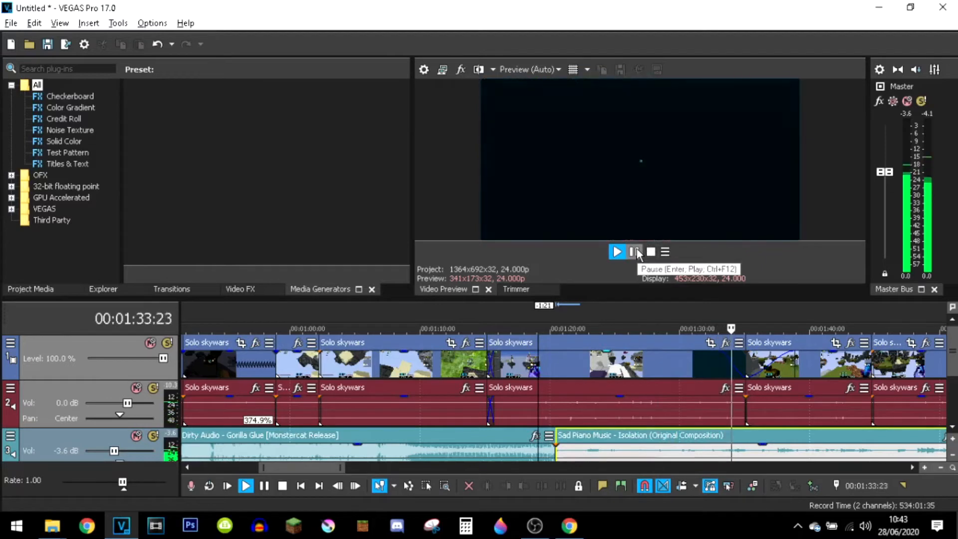
click(635, 253)
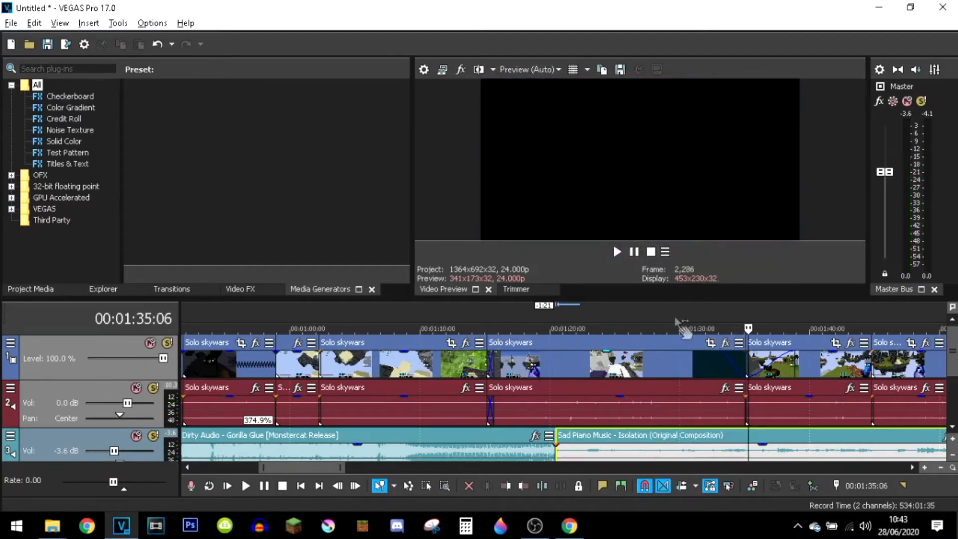
Select the last two Solo skywars clips with their audio and move them 11:20 further along the timeline to open a gap.
scroll(694, 359, down, 3)
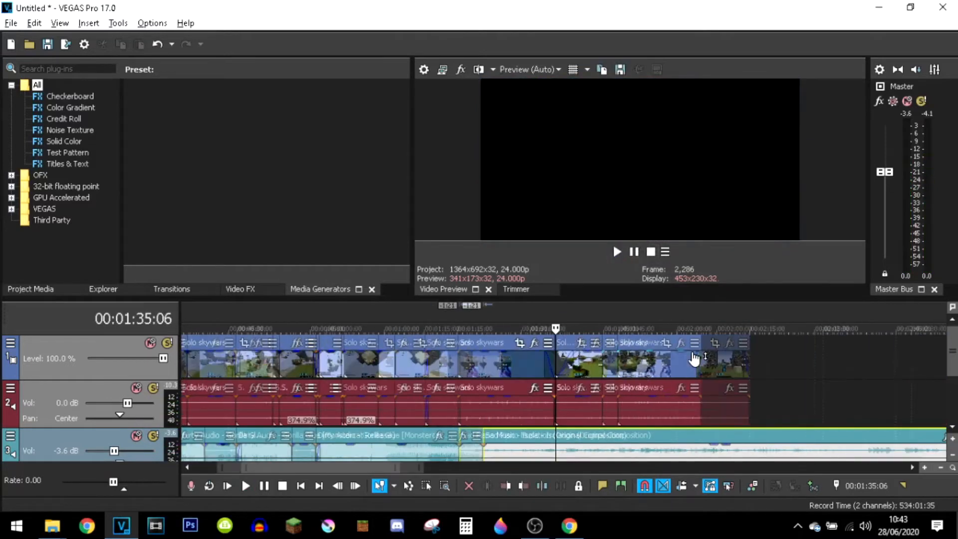
click(583, 365)
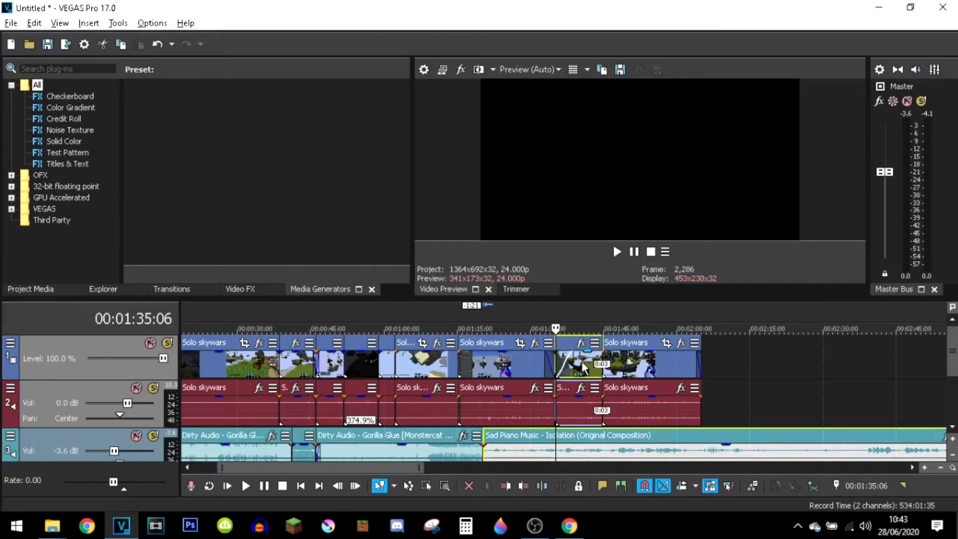
ctrl+click(636, 367)
ctrl+click(618, 409)
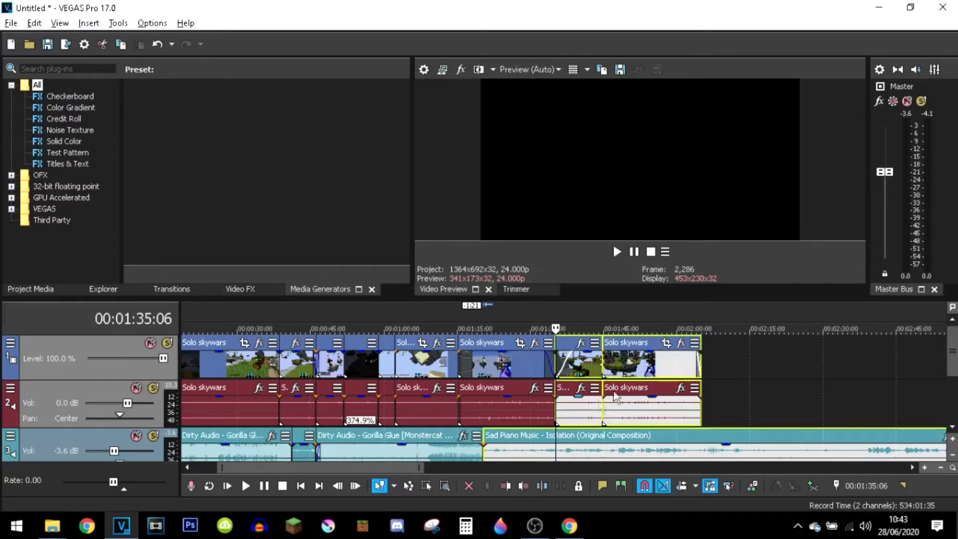
drag(599, 406, 711, 368)
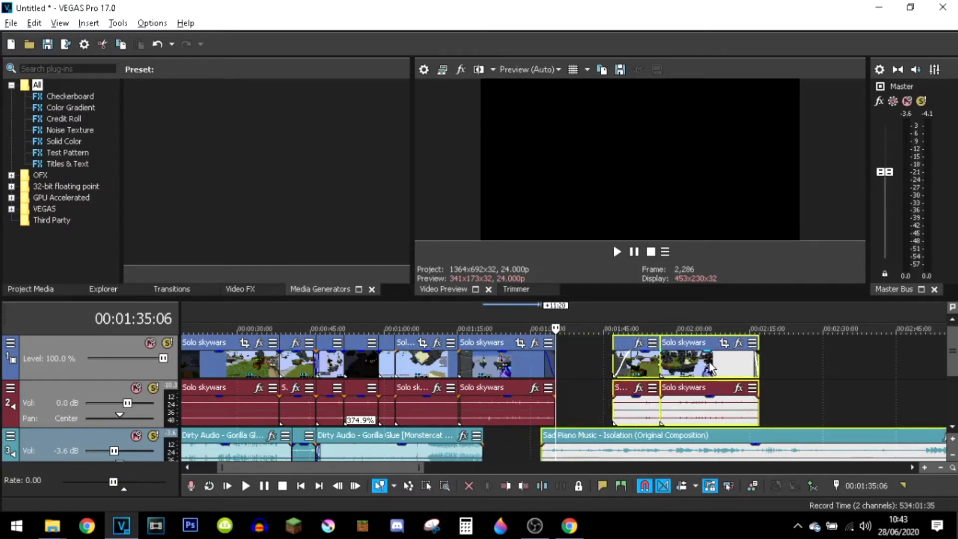
Move the Sad Piano Music clip back directly against the end of the Gorilla Glue clip.
click(571, 385)
click(594, 437)
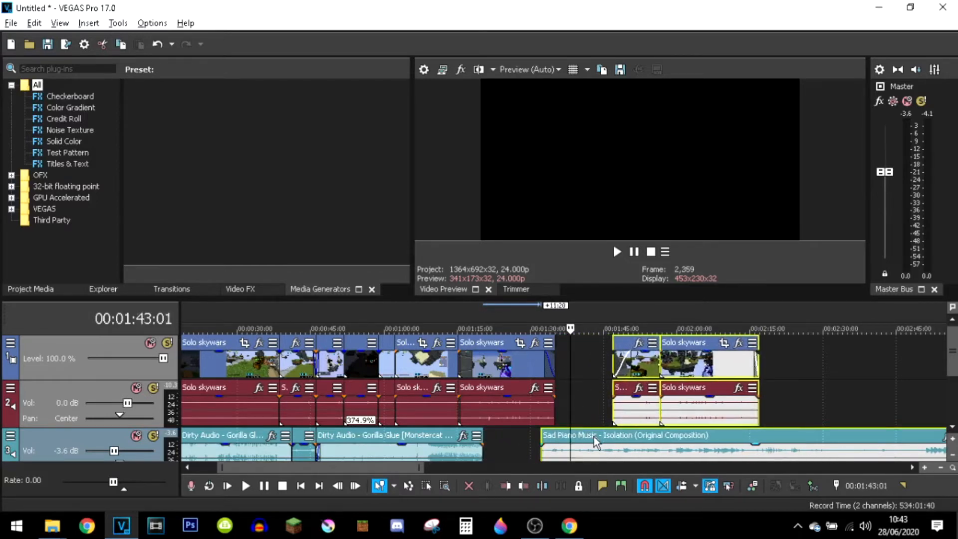
drag(632, 452, 559, 452)
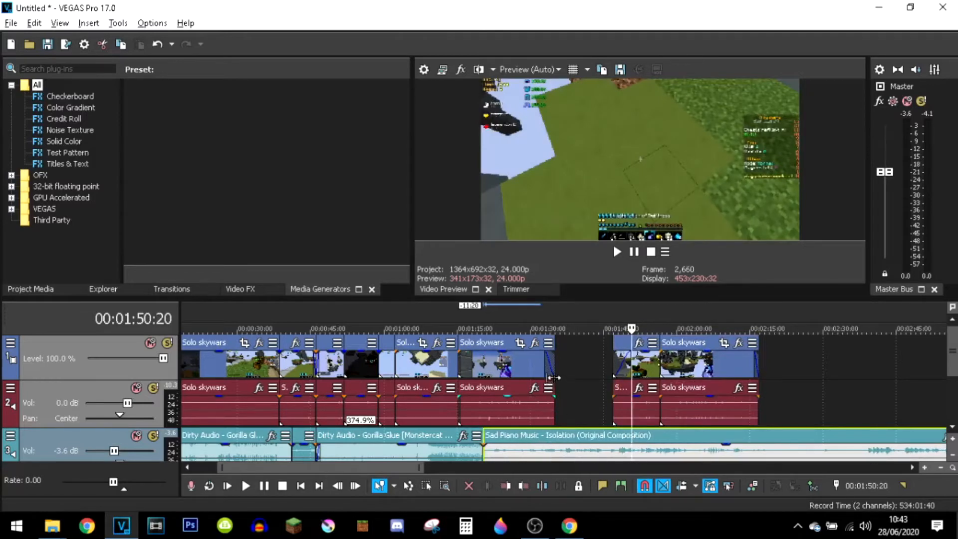
Extend the end of the Solo skywars clip before the gap to 00:01:40:09 and play through its fade-out.
drag(555, 372, 581, 378)
click(537, 314)
key(space)
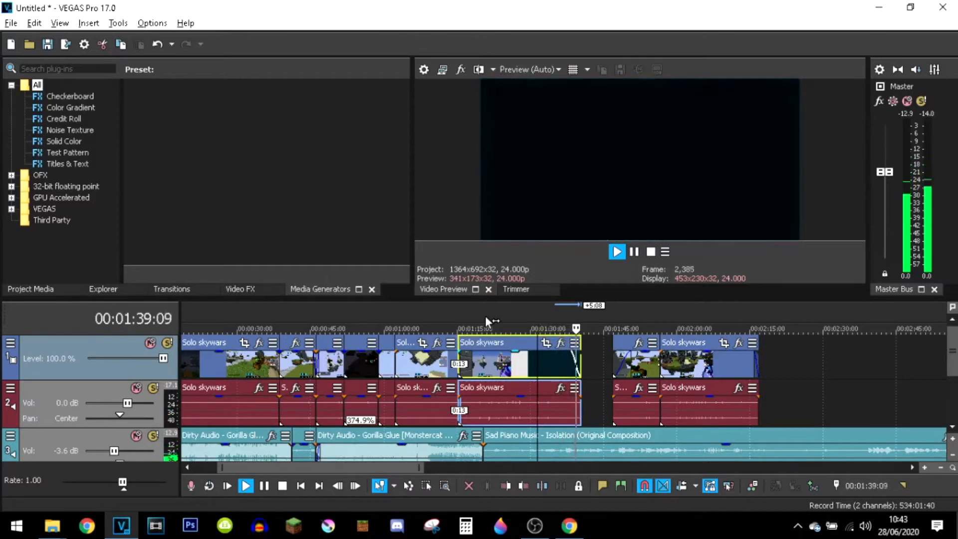
key(Return)
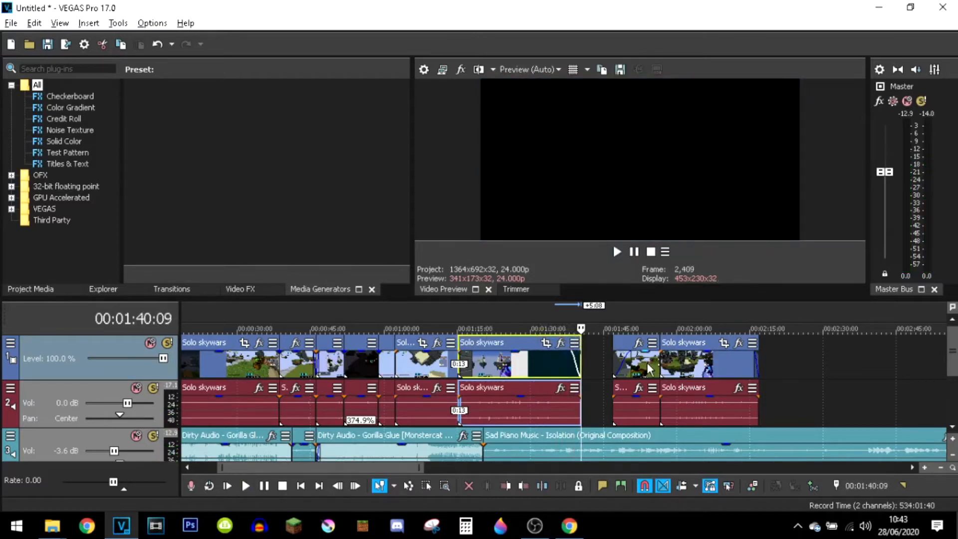
ctrl+click(649, 366)
ctrl+click(699, 372)
ctrl+click(694, 397)
click(641, 404)
drag(700, 364, 673, 367)
key(ctrl+z)
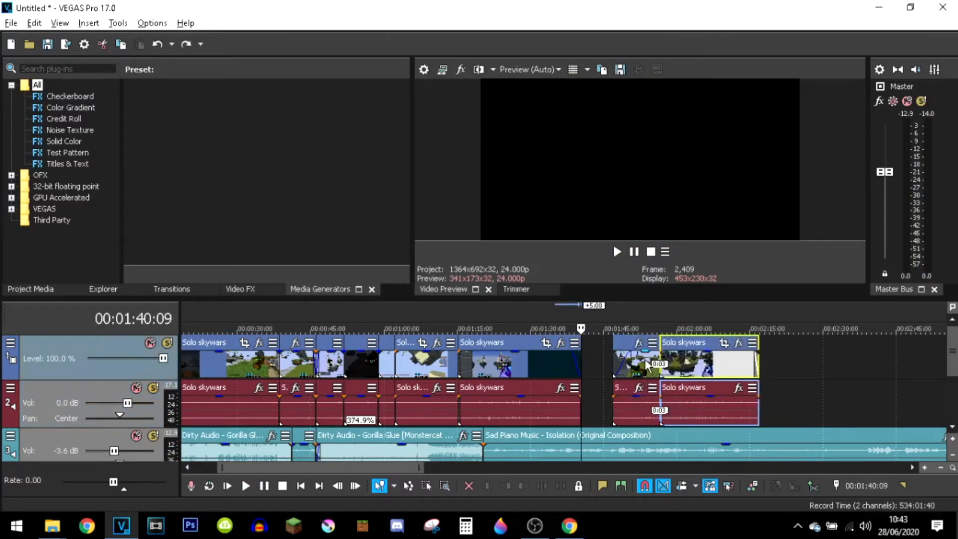
Move the last two Solo skywars clips with their audio back to 00:01:40:09, directly against the end of the extended clip.
ctrl+click(645, 403)
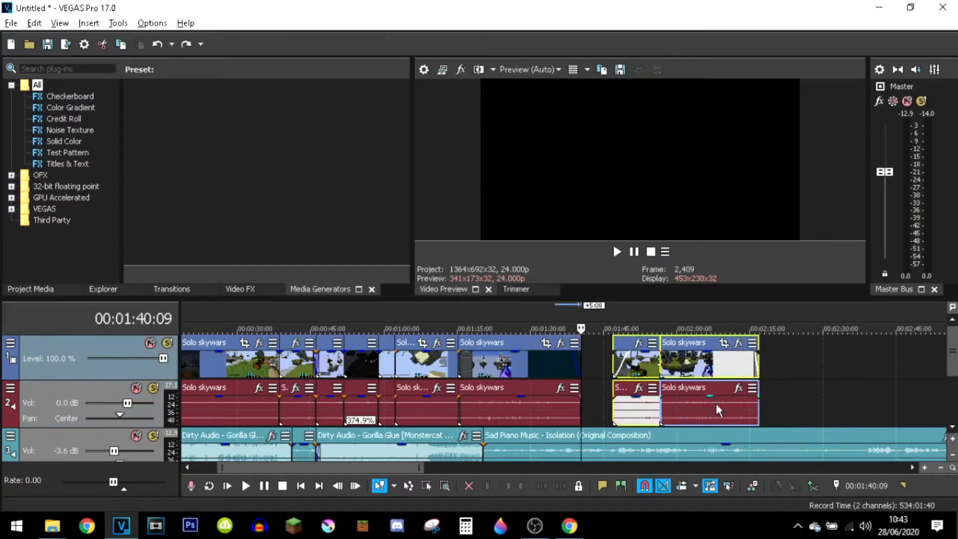
ctrl+click(717, 403)
drag(732, 367, 701, 370)
Play from 00:01:38:07 across the closed gap and pause at 00:01:42:16.
click(572, 315)
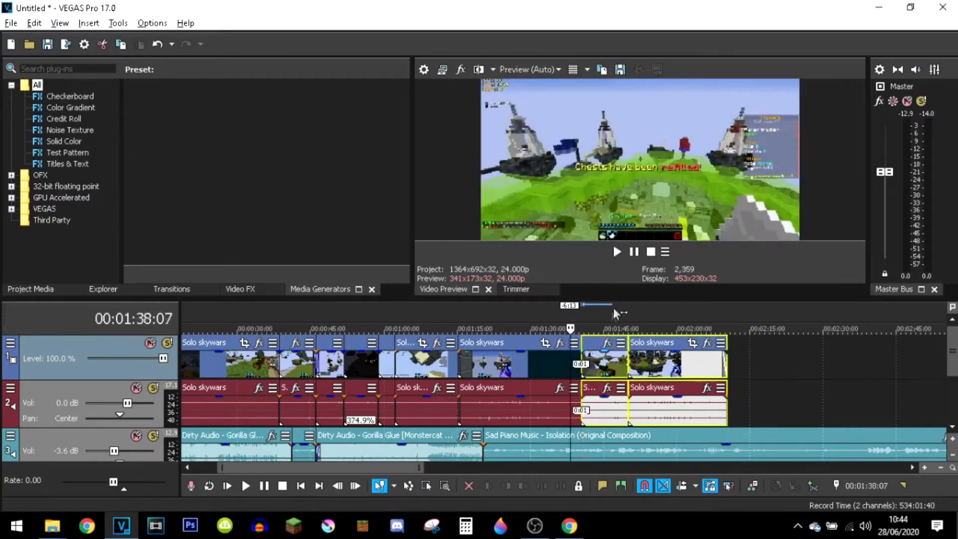
click(634, 252)
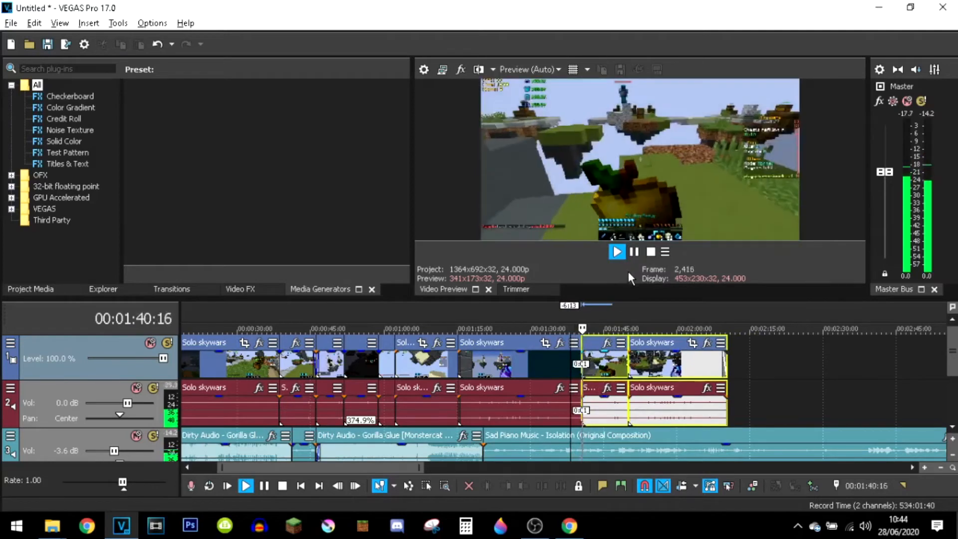
key(Return)
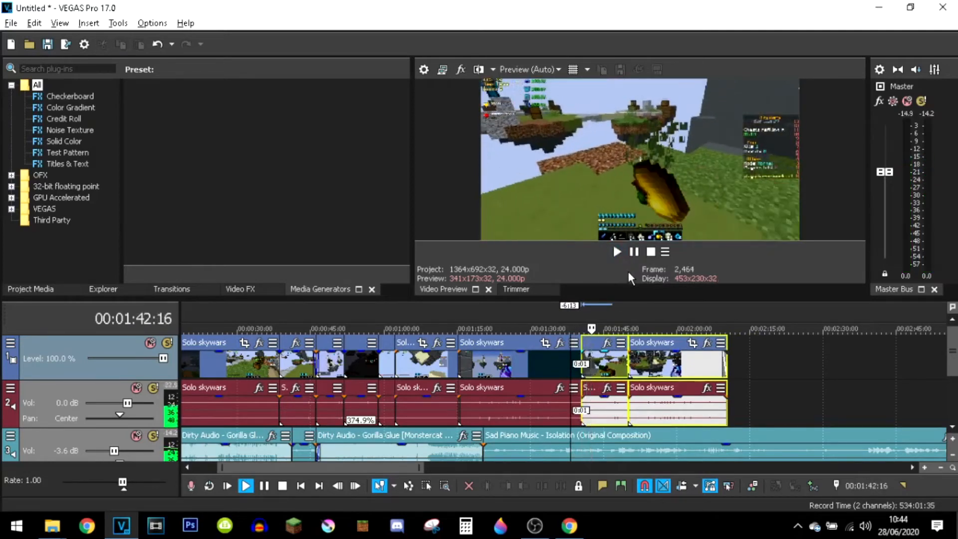
click(795, 364)
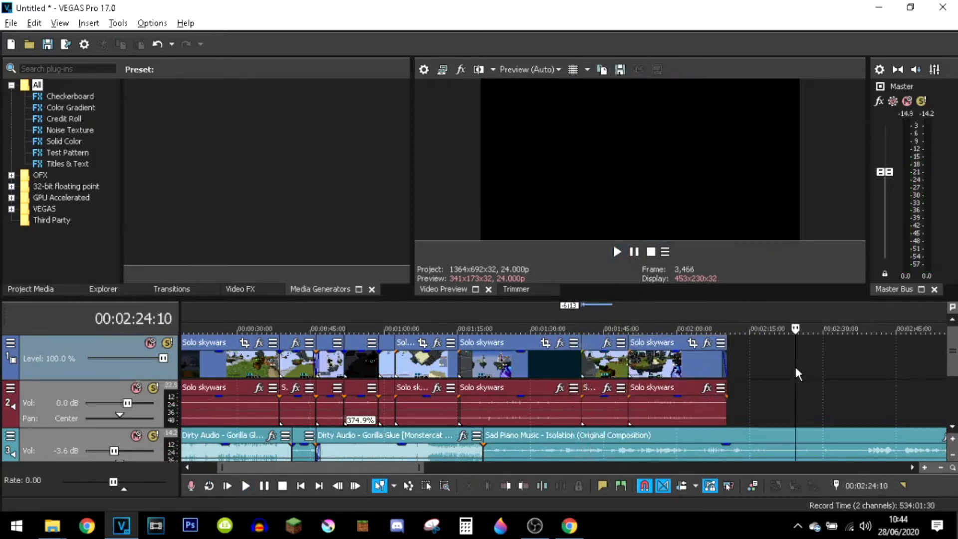
Examine the clip join at 00:01:40:09 up close and play across it from 00:01:38:20.
click(587, 360)
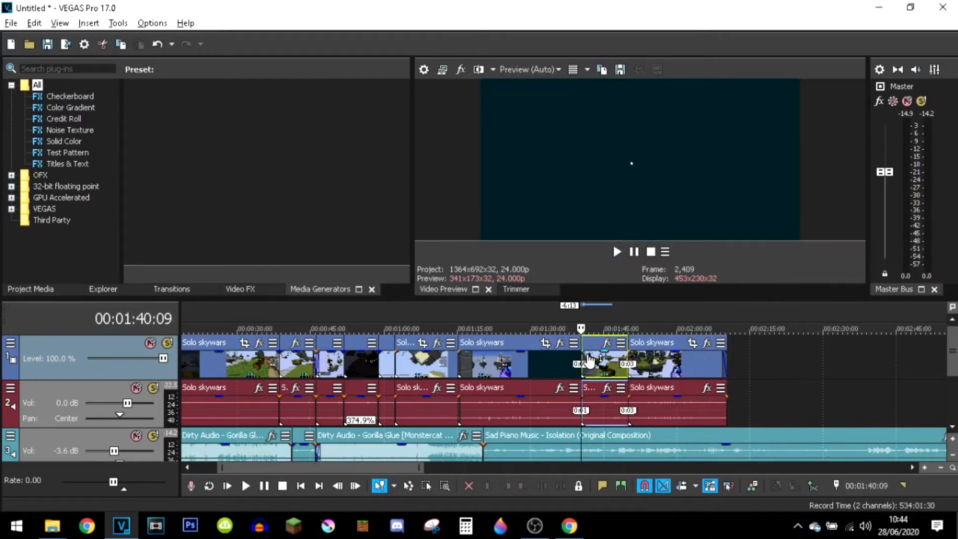
click(740, 370)
scroll(741, 370, up, 2)
click(240, 356)
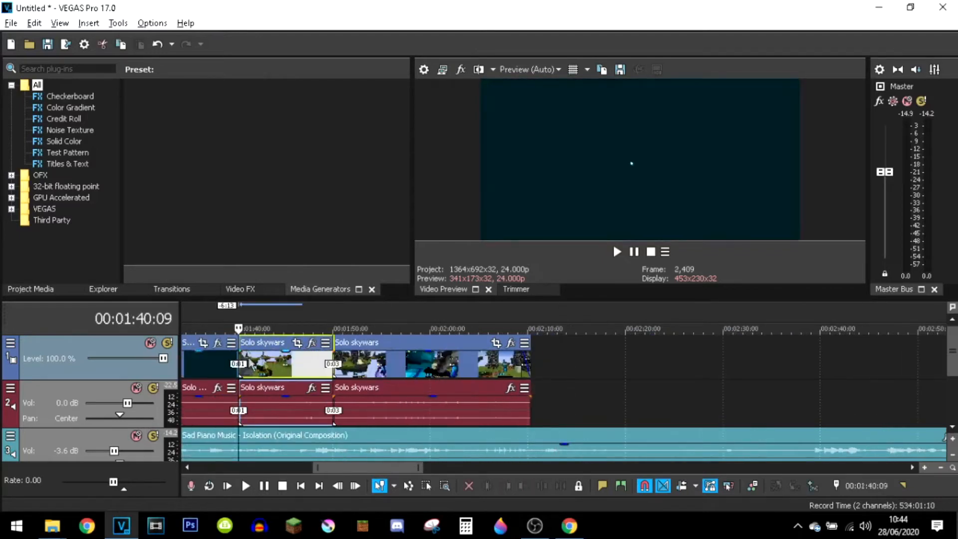
scroll(239, 355, up, 4)
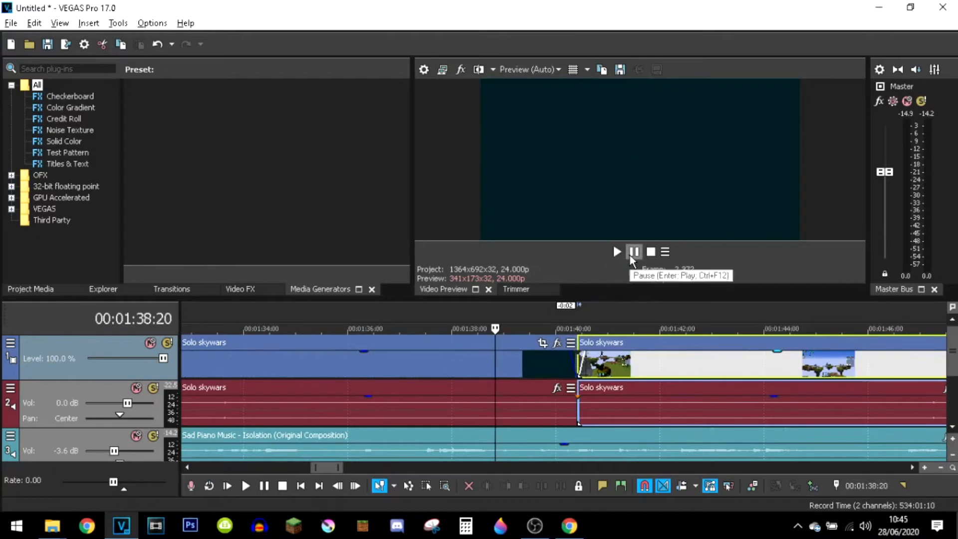
key(space)
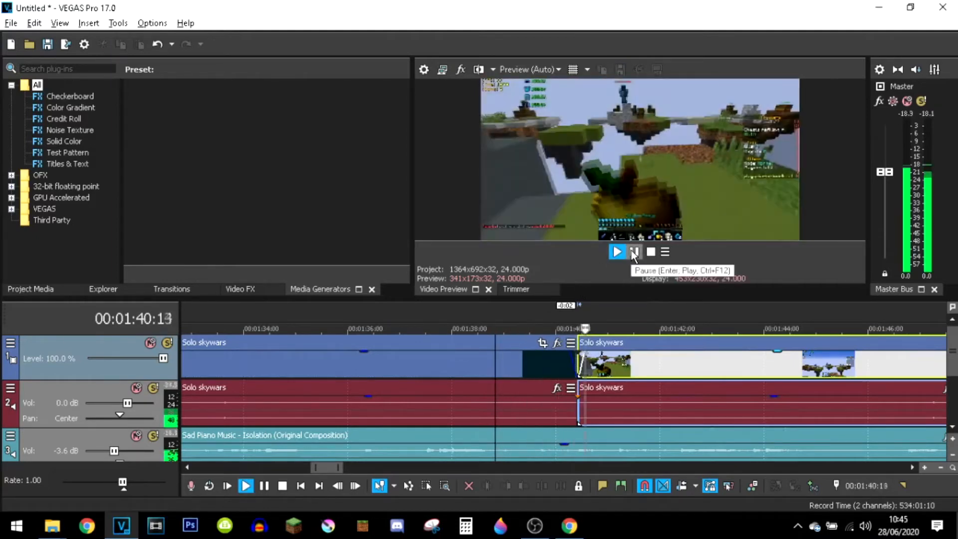
Split the Sad Piano Music clip at 00:01:40:10 and move its remainder further along the music track, past Gorilla Glue.
click(579, 442)
key(s)
scroll(594, 451, down, 5)
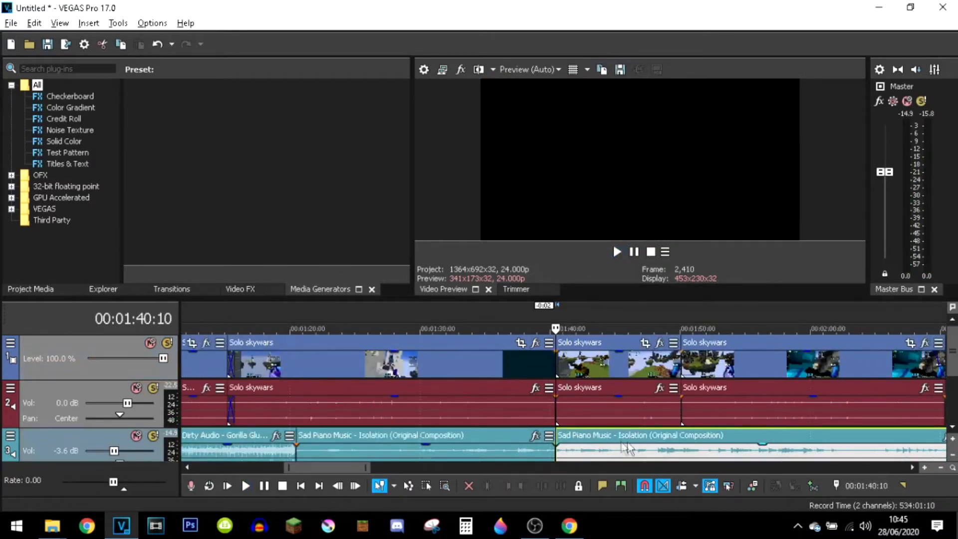
scroll(669, 336, down, 8)
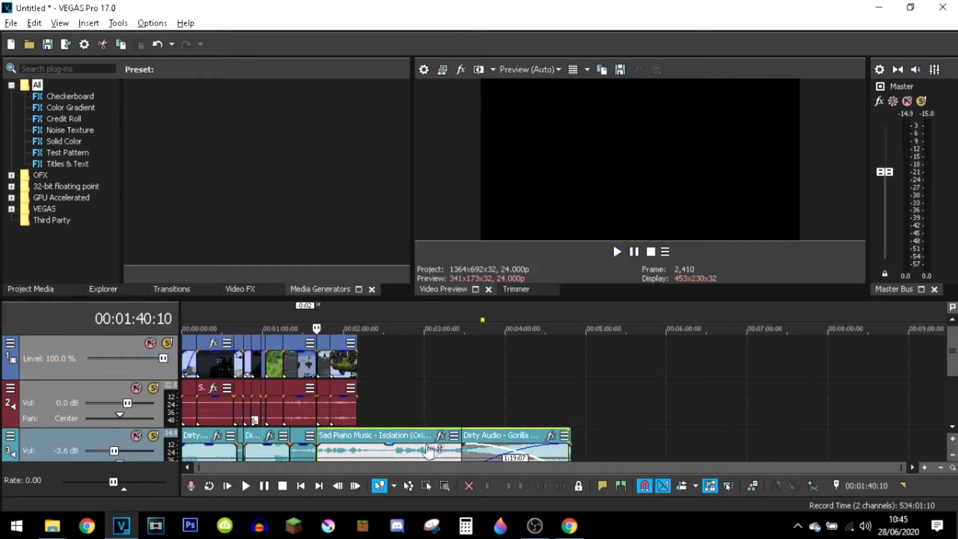
drag(398, 452, 731, 451)
Move the remaining Gorilla Glue clip to 00:01:40:10 against Sad Piano Music, and play from 00:01:37:12, pausing at 00:02:00:06.
drag(508, 453, 359, 452)
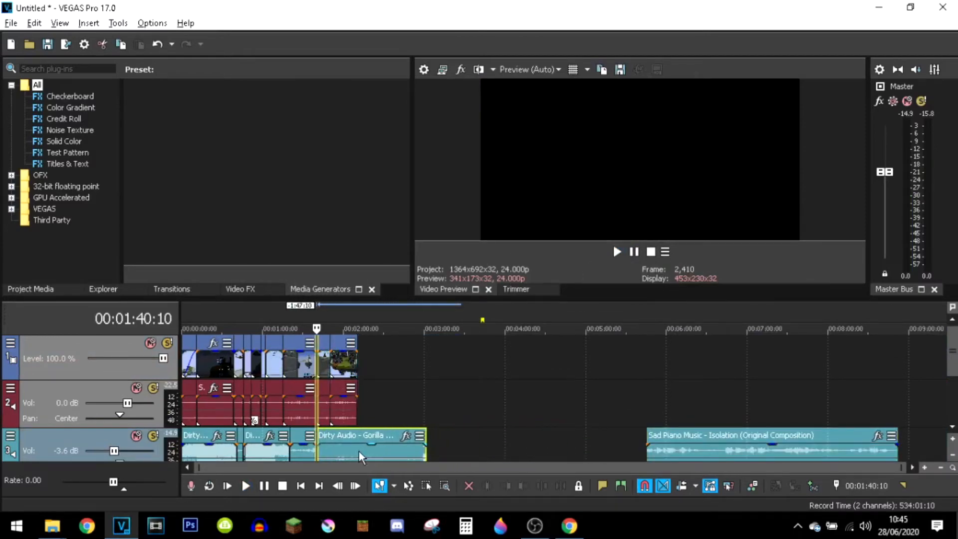
click(305, 448)
scroll(318, 448, up, 6)
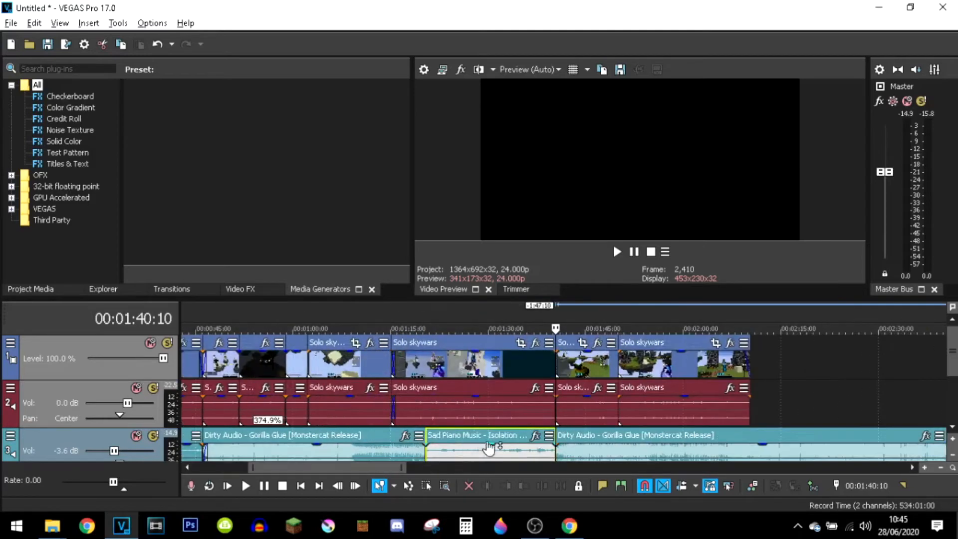
click(537, 449)
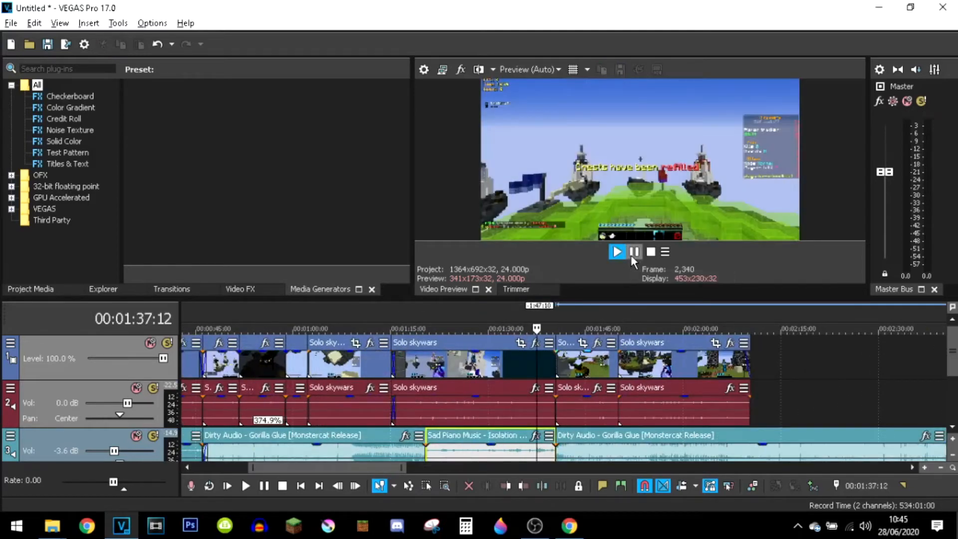
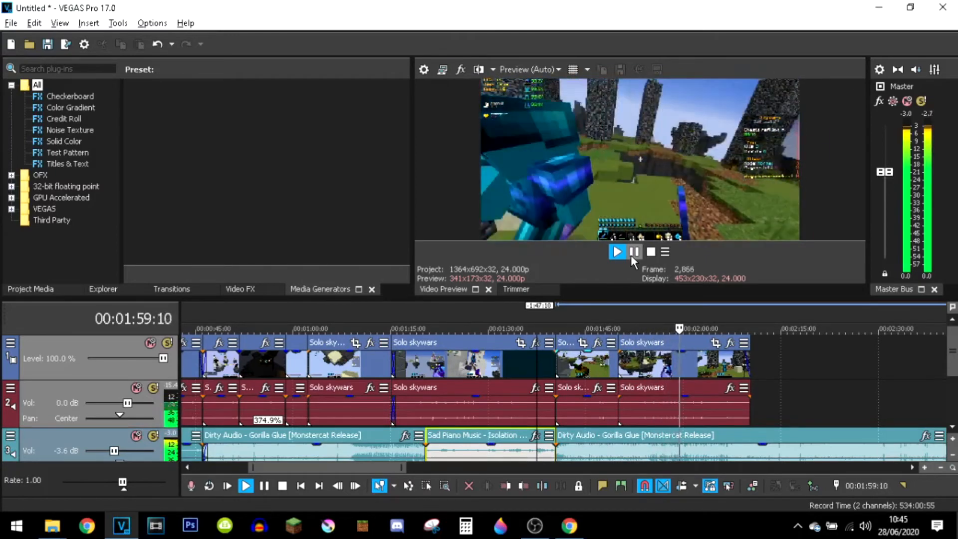
click(631, 256)
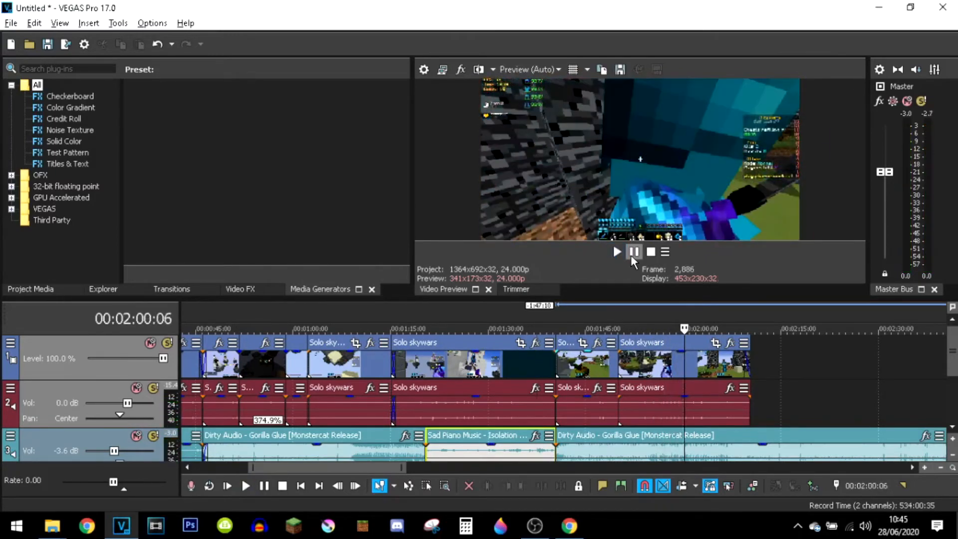
Split the last Gorilla Glue clip at 00:01:50:02, where the final Solo skywars clip begins.
click(619, 449)
key(s)
scroll(625, 405, down, 1)
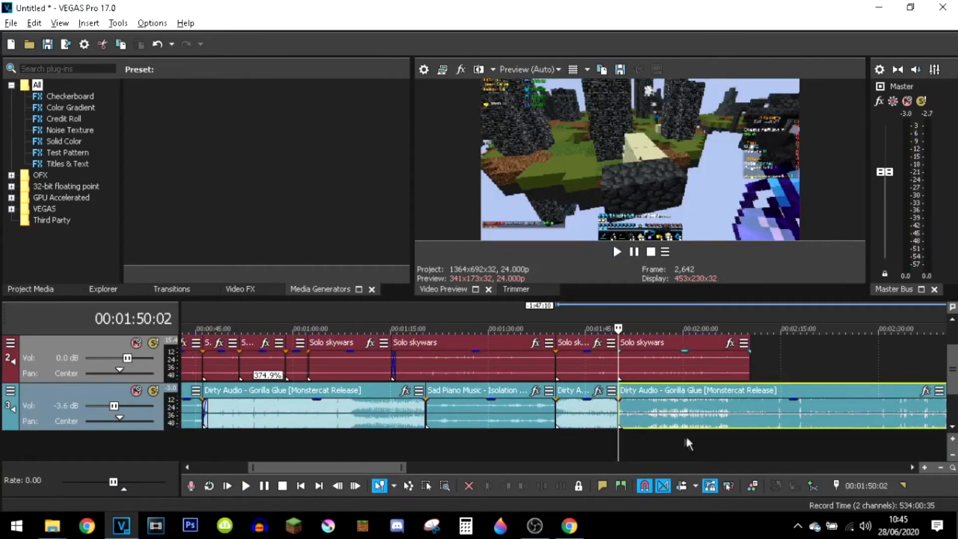
drag(693, 408, 693, 445)
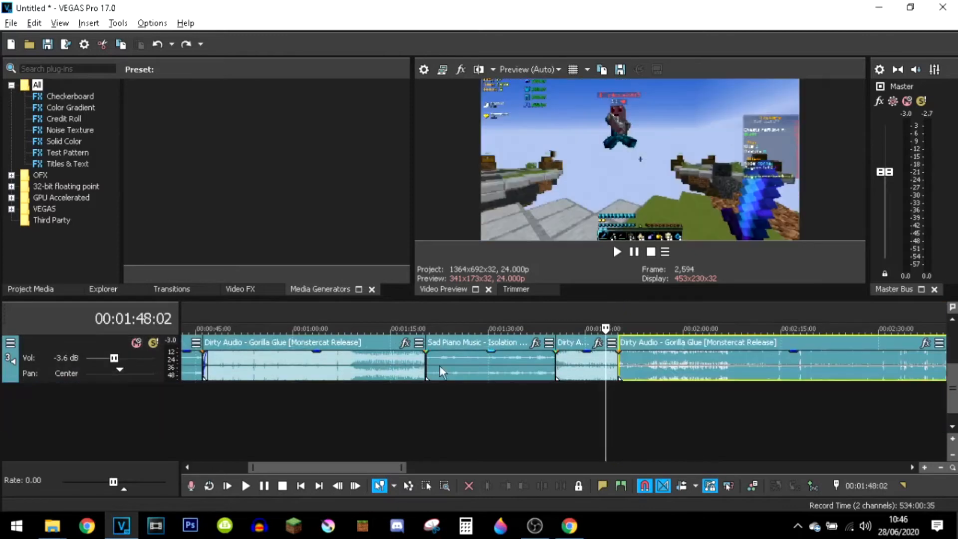
Set the music track's volume to 0.0 dB and play from 00:01:48:02, pausing at 00:01:49:23.
click(115, 360)
click(636, 252)
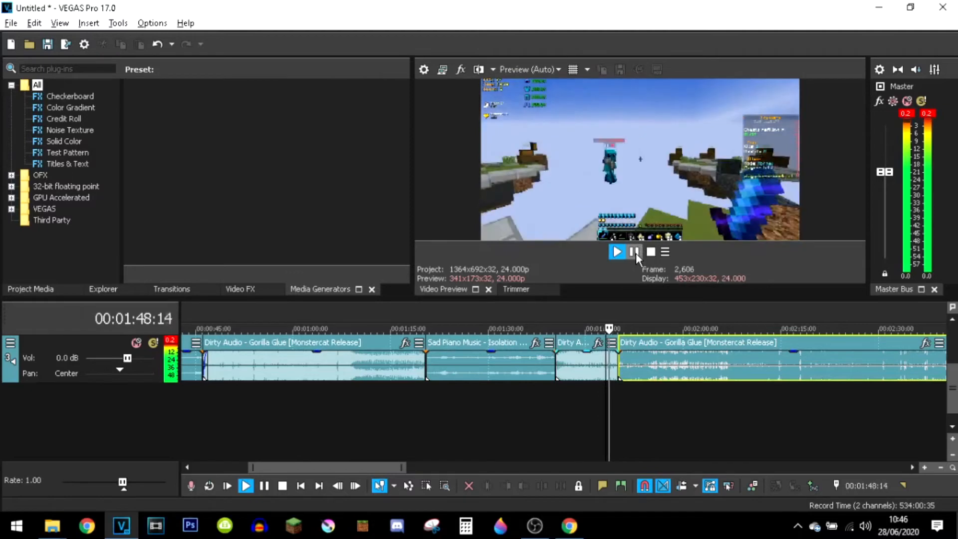
click(636, 252)
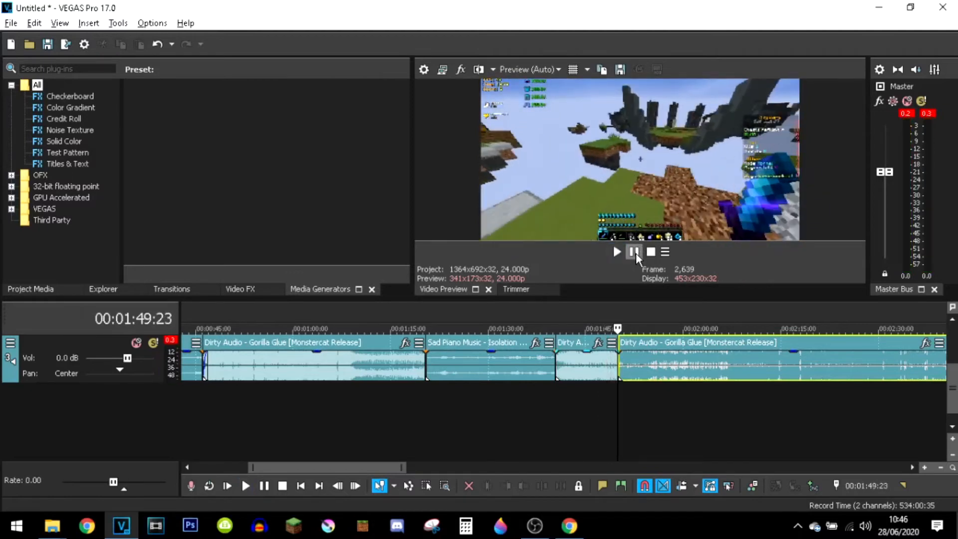
Lower the system volume to 50 and play from 00:01:46:14 through the final footage, pausing at 00:02:05:21.
key(XF86AudioLowerVolume)
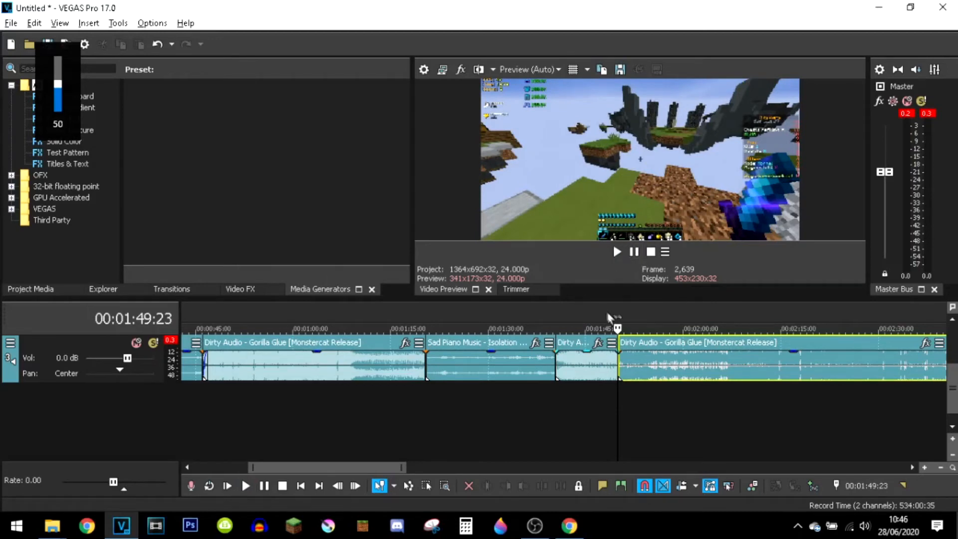
drag(611, 320, 595, 322)
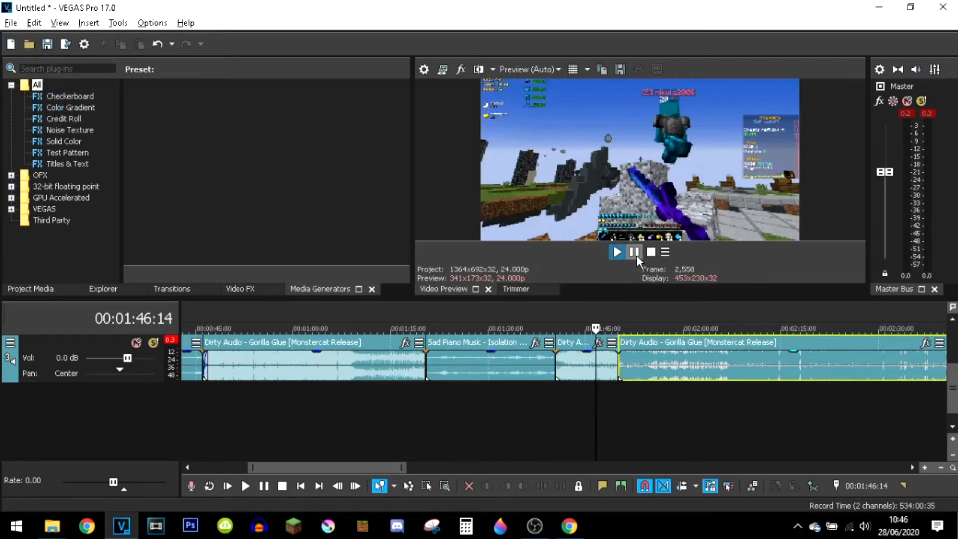
key(space)
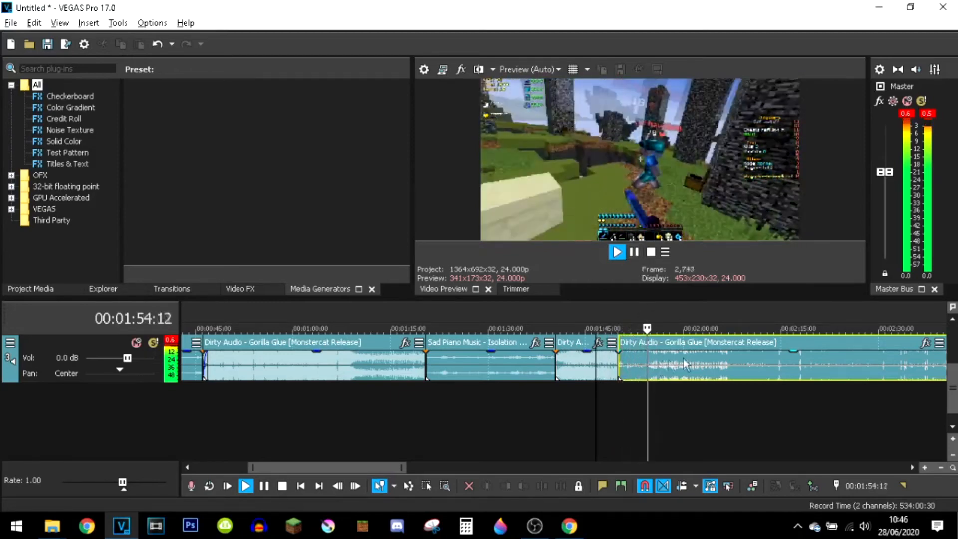
drag(954, 382, 953, 344)
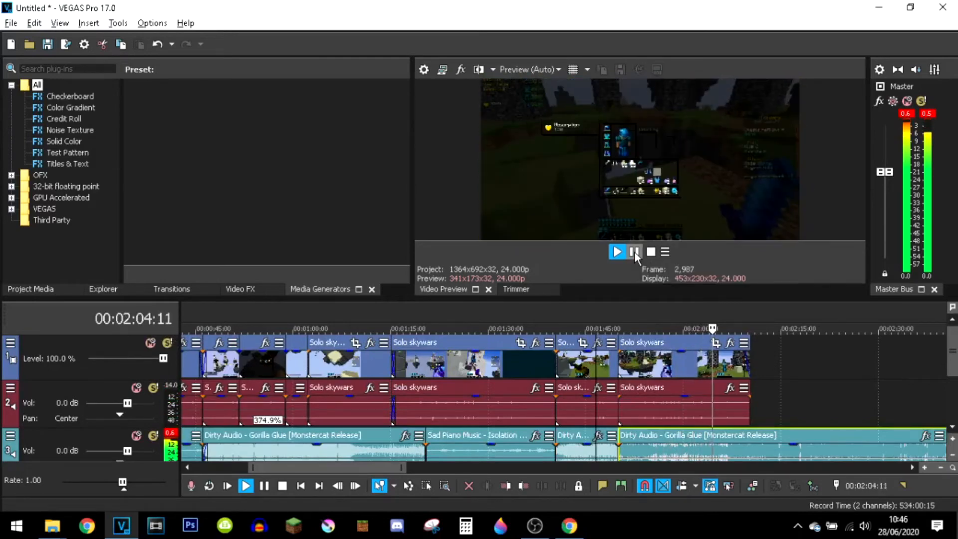
click(635, 252)
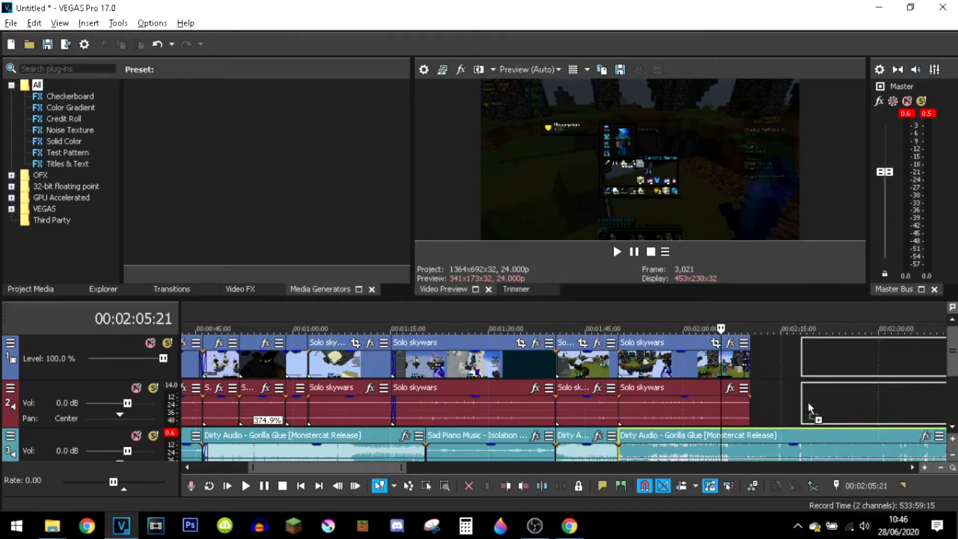
Add the Kevin MacLeod ~ Carefree video with its audio to the timeline, shortly after the end of the last Solo skywars clip.
drag(788, 397, 784, 397)
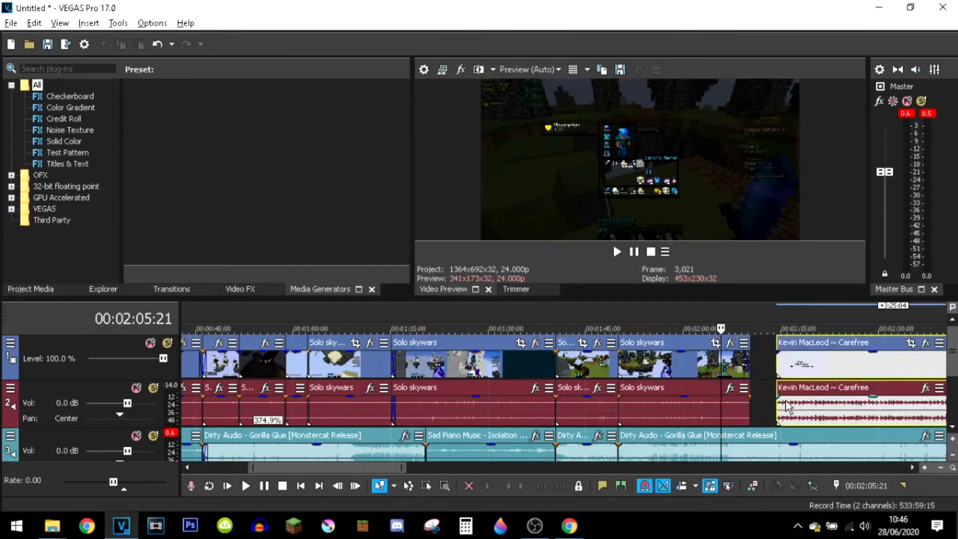
Play the last Gorilla Glue clip to find its end, split it at 00:02:05:00 and delete the remainder.
click(721, 454)
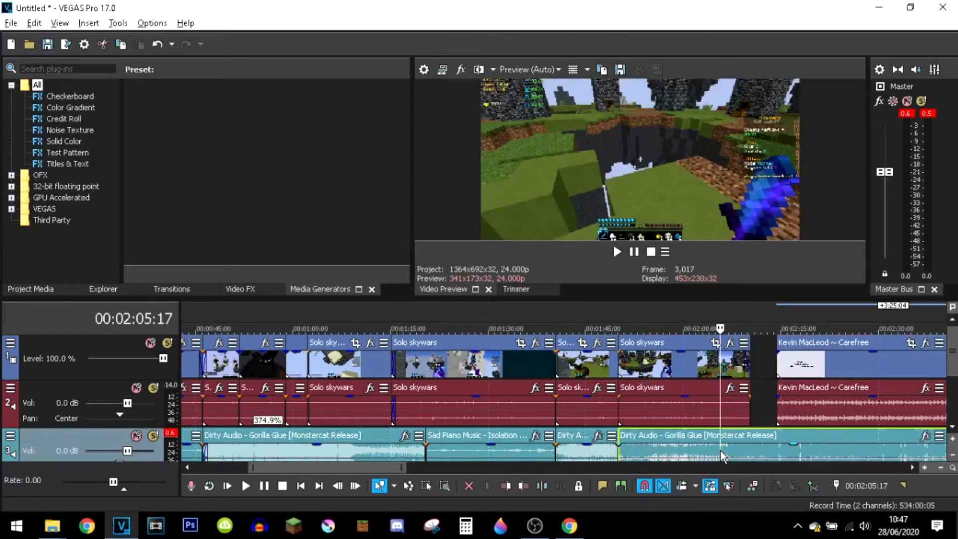
click(714, 453)
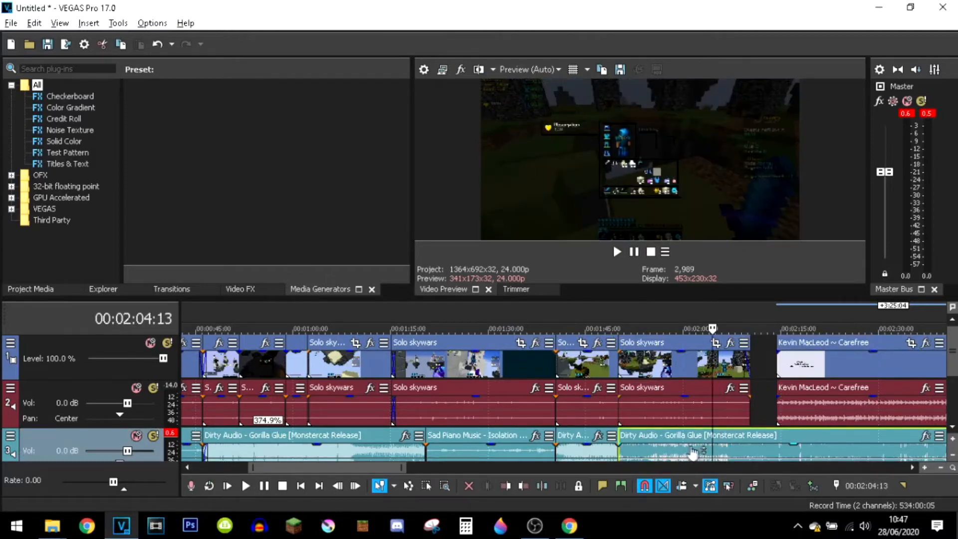
click(684, 442)
key(space)
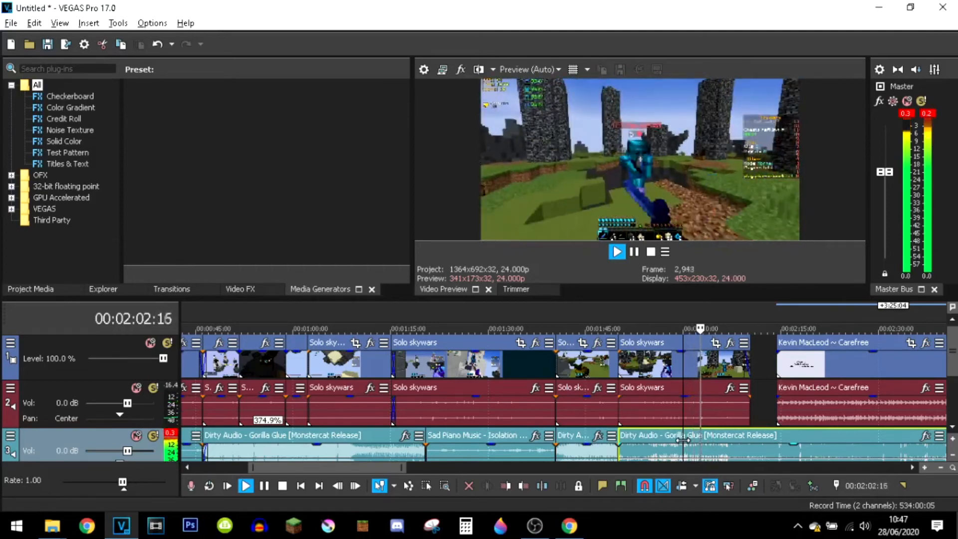
key(Return)
key(Return)
key(Return)
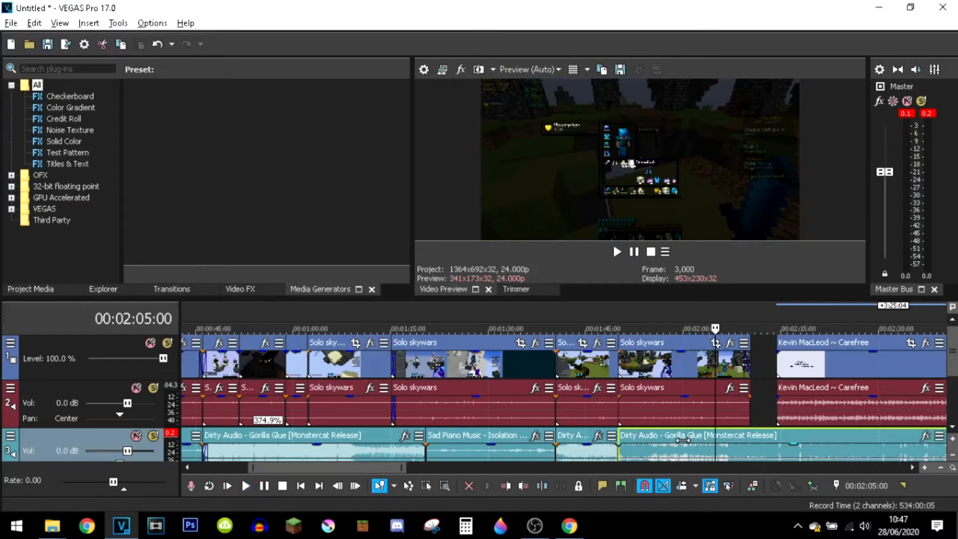
key(s)
click(771, 461)
key(Delete)
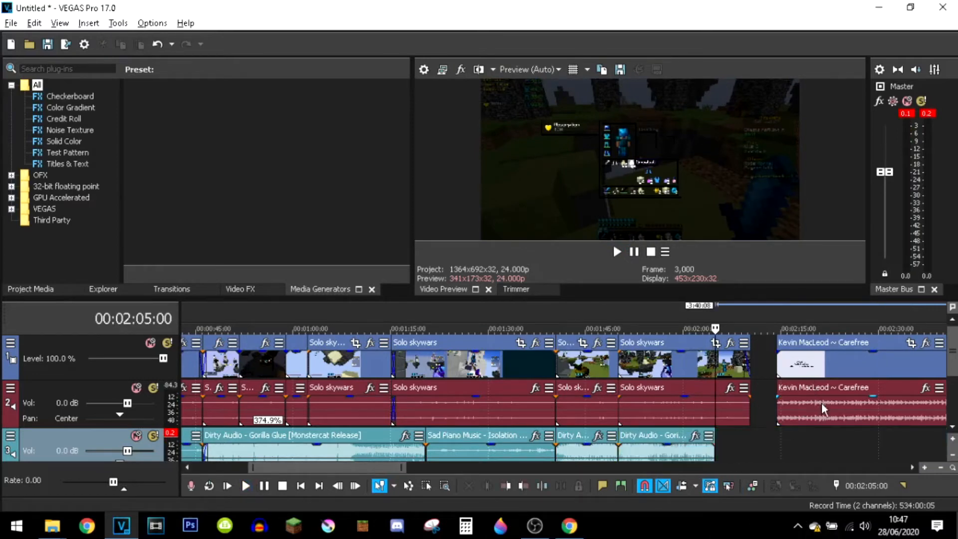
Move the Carefree clip's audio onto the music track and shift the clip to start directly after the last Gorilla Glue clip.
drag(822, 401, 823, 424)
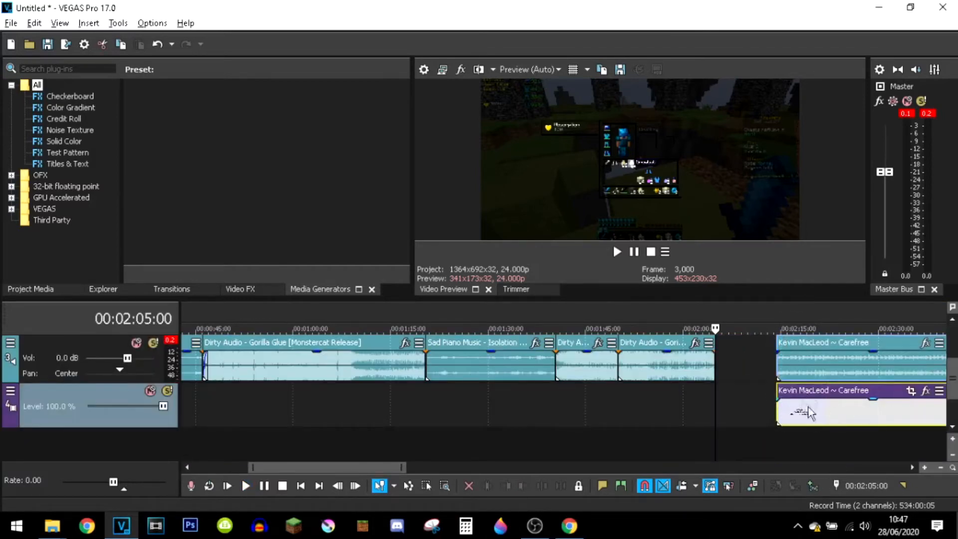
click(776, 391)
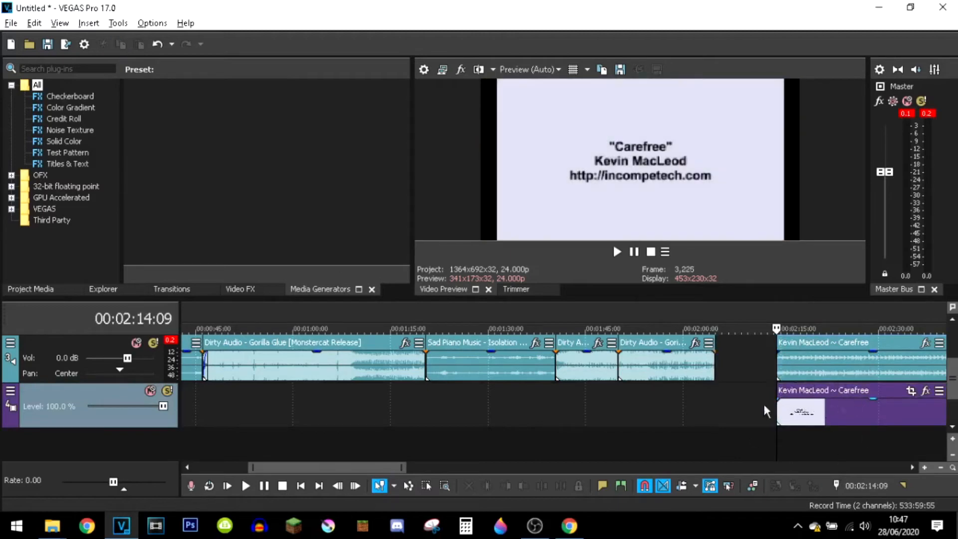
drag(811, 359, 751, 363)
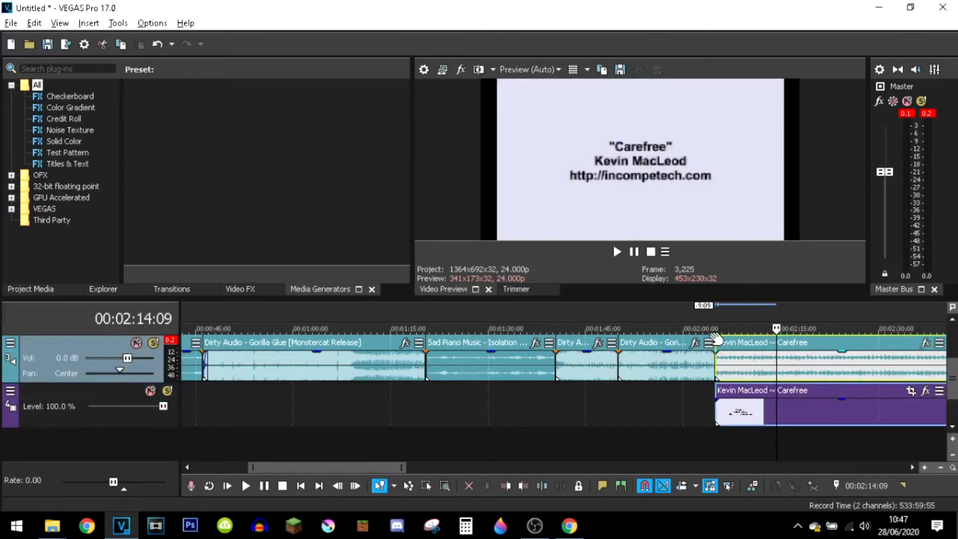
Play the change from Gorilla Glue to Carefree from 00:02:00:15 and pause at 00:02:10:09.
click(706, 318)
scroll(765, 368, up, 2)
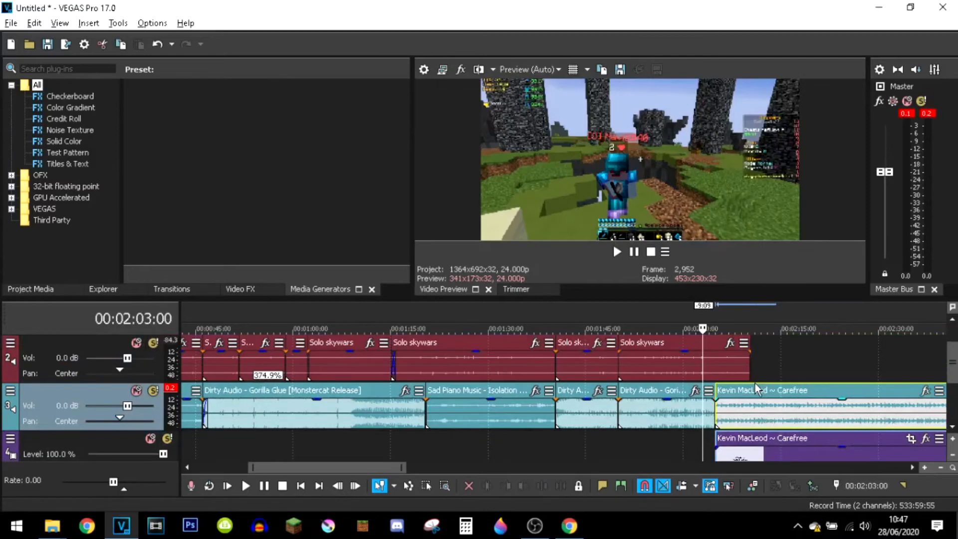
scroll(859, 419, down, 2)
scroll(857, 433, up, 2)
scroll(857, 435, down, 2)
scroll(778, 445, down, 1)
scroll(725, 426, up, 2)
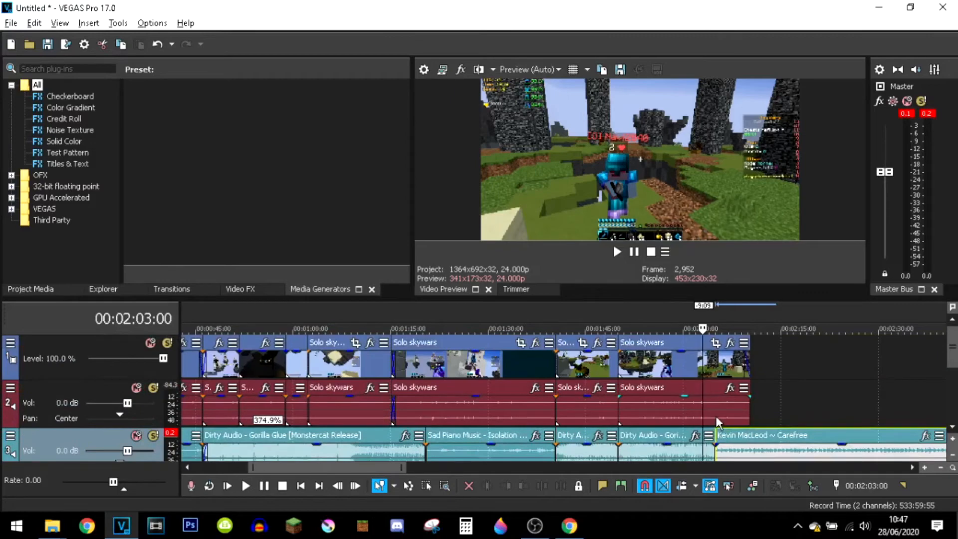
scroll(717, 416, up, 5)
scroll(716, 415, down, 4)
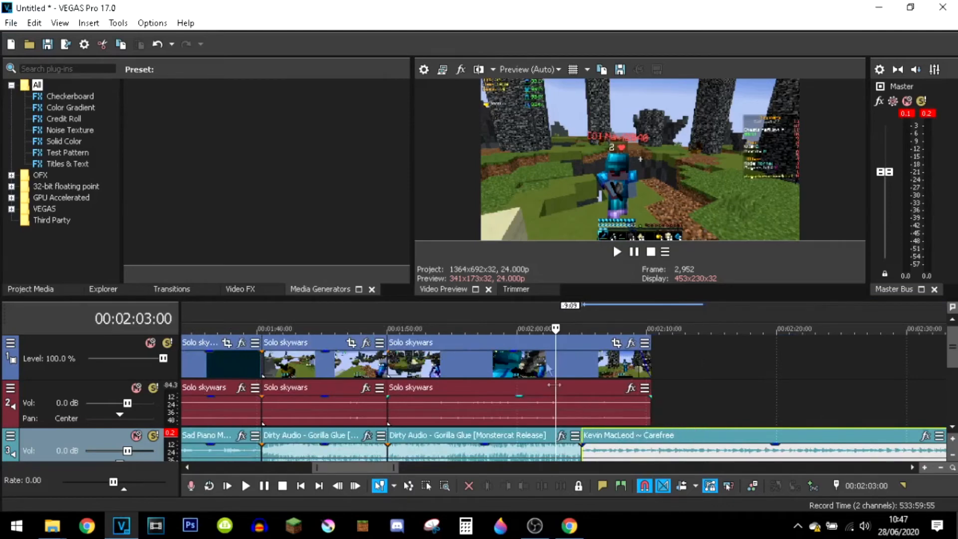
click(525, 322)
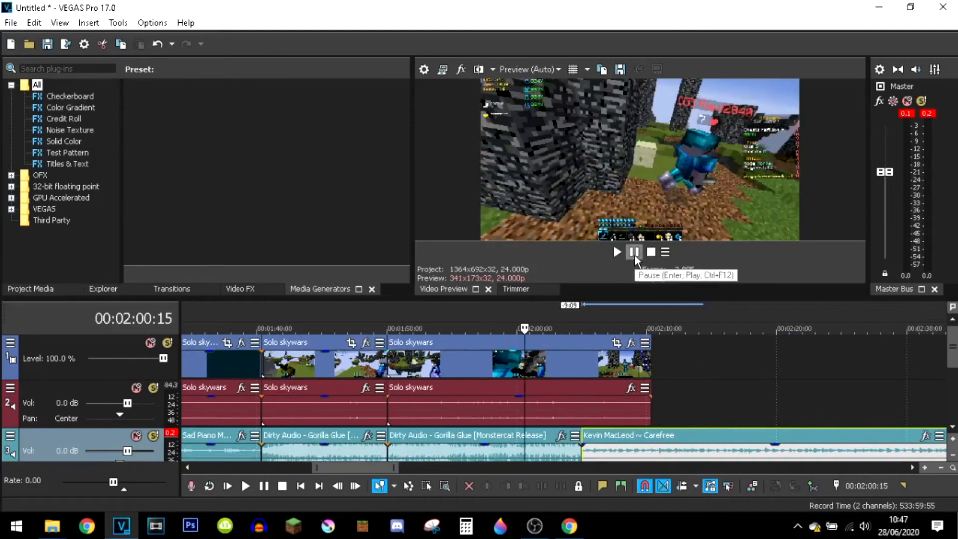
click(634, 254)
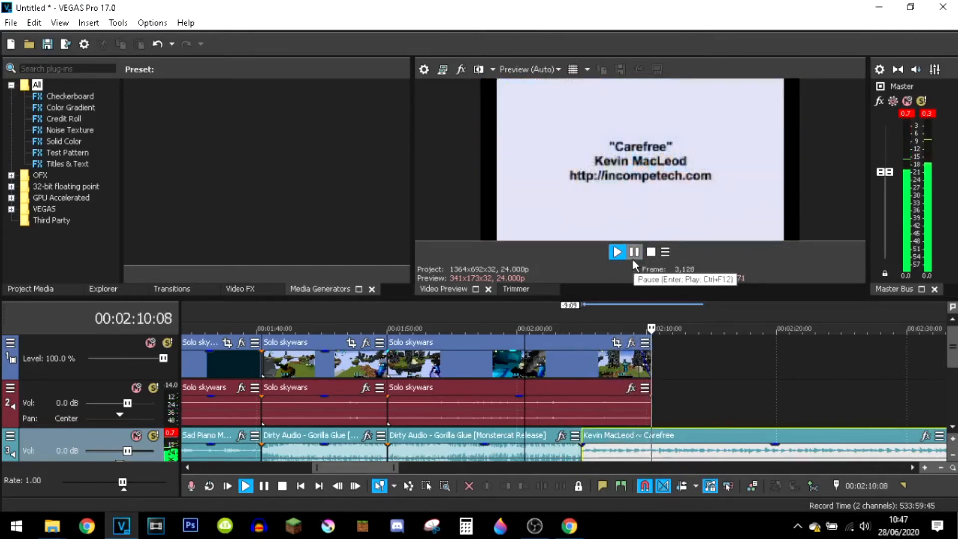
click(633, 256)
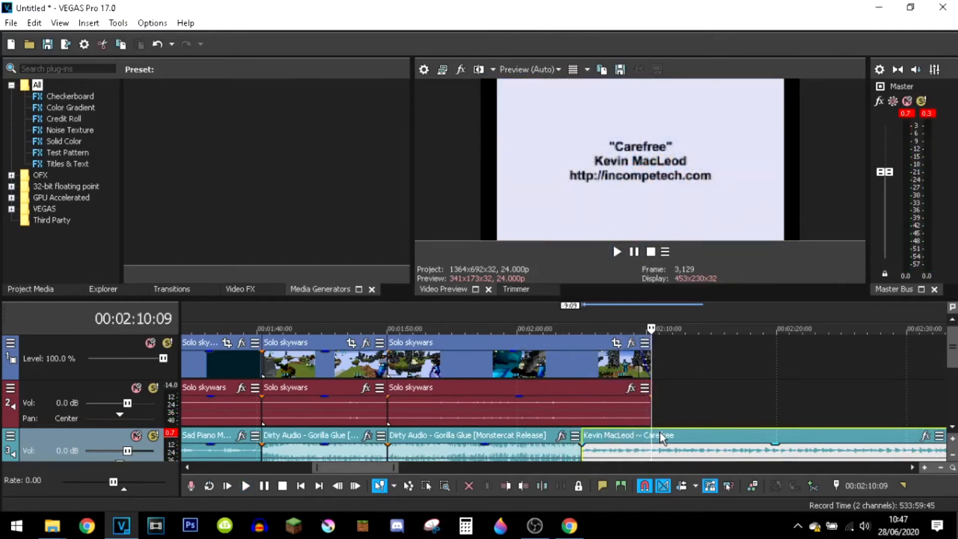
Extend the end of the last Solo skywars clip by 1:08 to 00:02:11:17 and play its ending.
drag(651, 368, 673, 372)
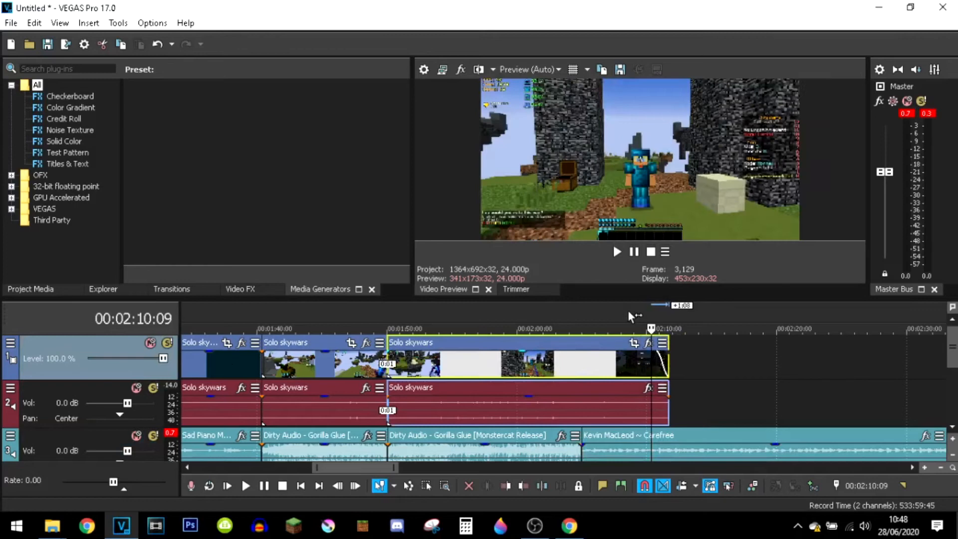
click(626, 311)
key(space)
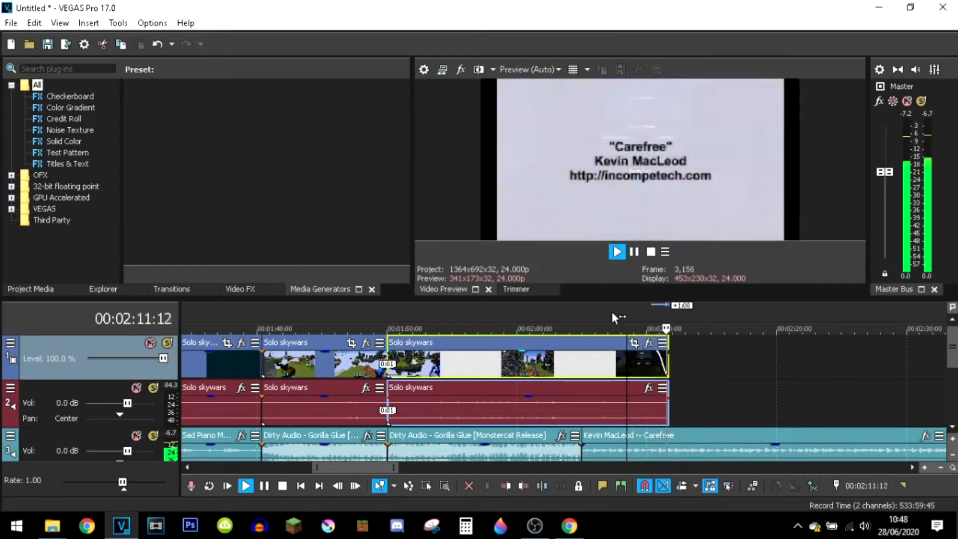
Step back frame by frame through the closing fade-out and shorten it to start at about 00:02:11:06.
click(672, 445)
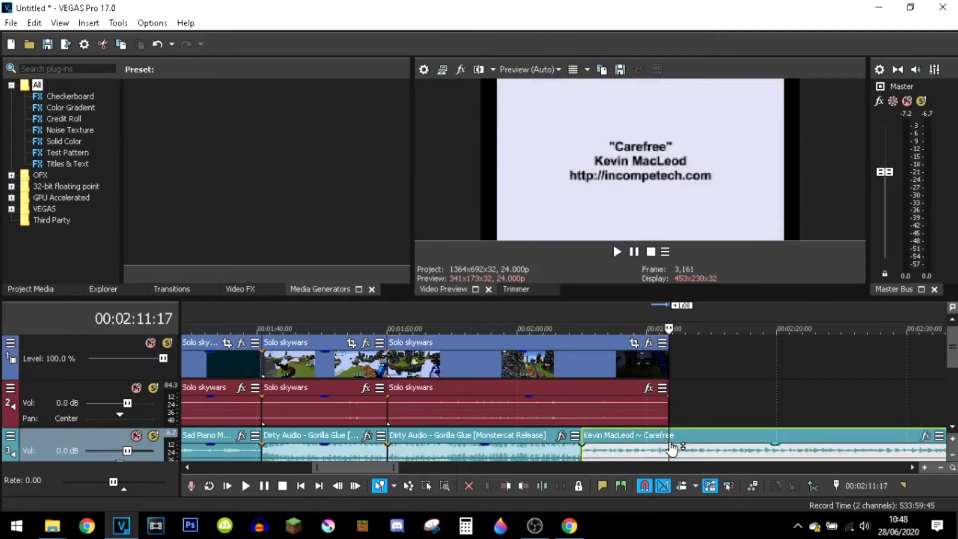
key(Left)
key(Left)
key(Left)
key(Left)
key(Left)
key(Left)
key(Left)
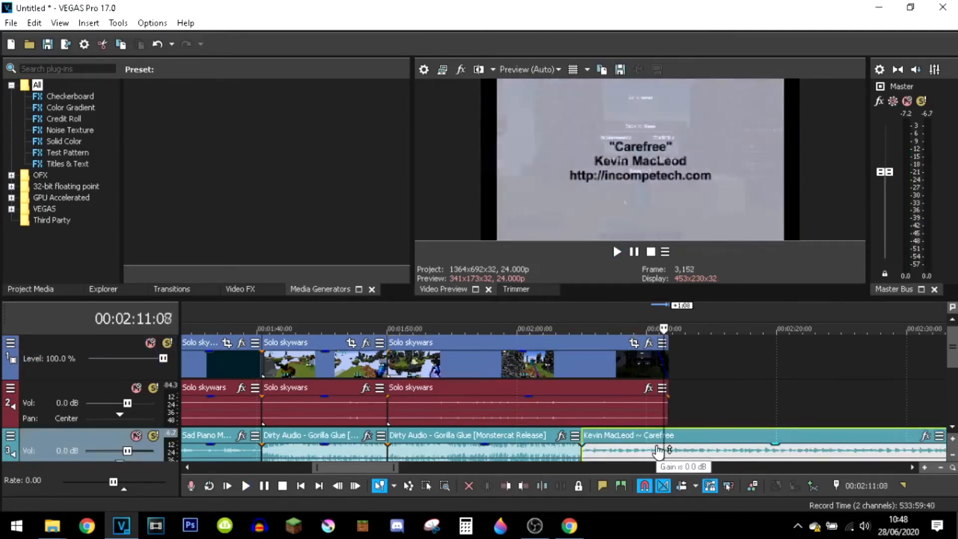
key(Left)
key(Left)
key(Left)
key(Left)
key(Left)
key(Left)
key(Left)
key(Left)
key(Left)
key(Left)
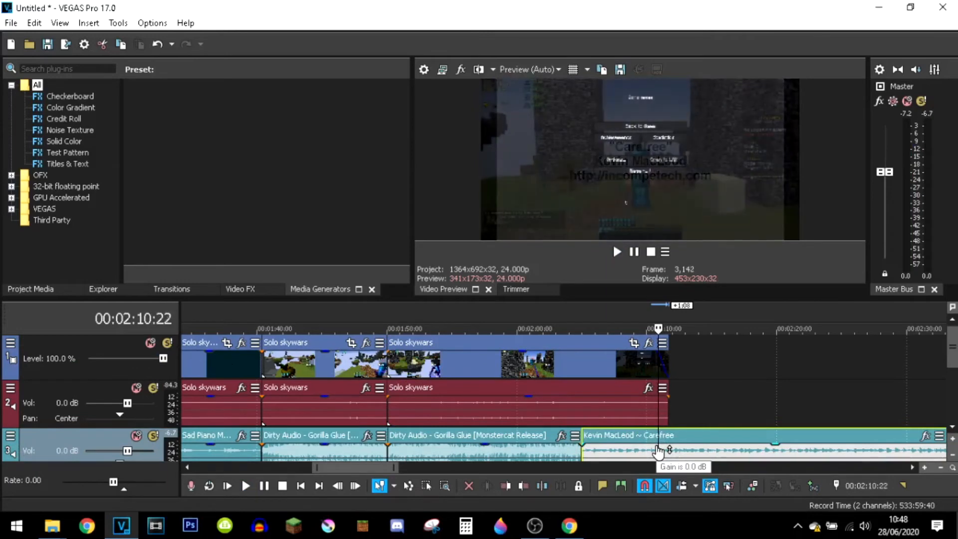
key(Left)
key(Left)
key(Left)
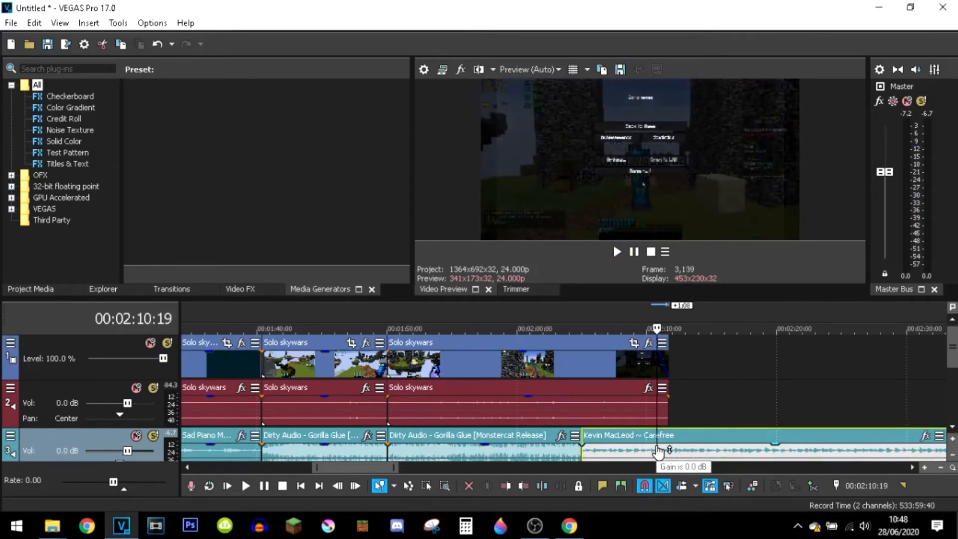
scroll(663, 365, up, 6)
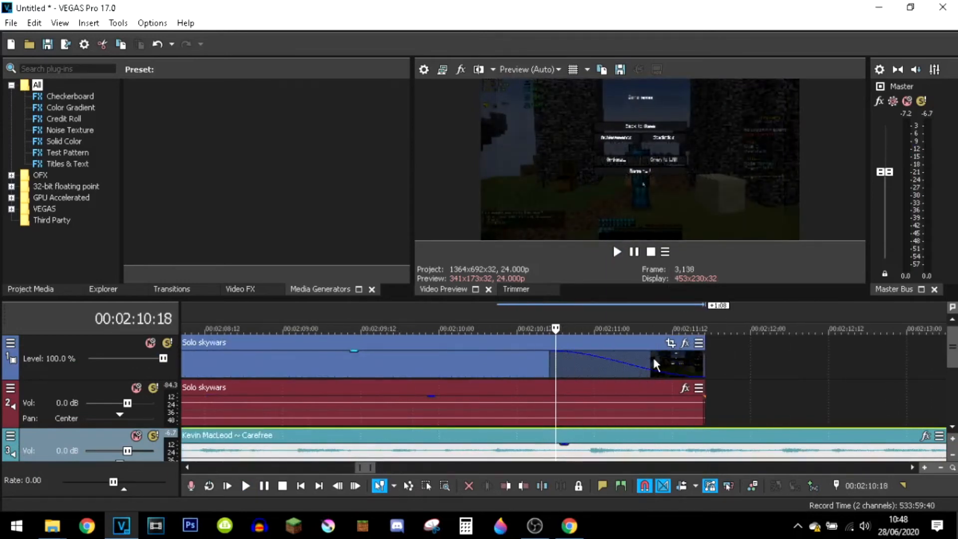
drag(554, 363, 634, 365)
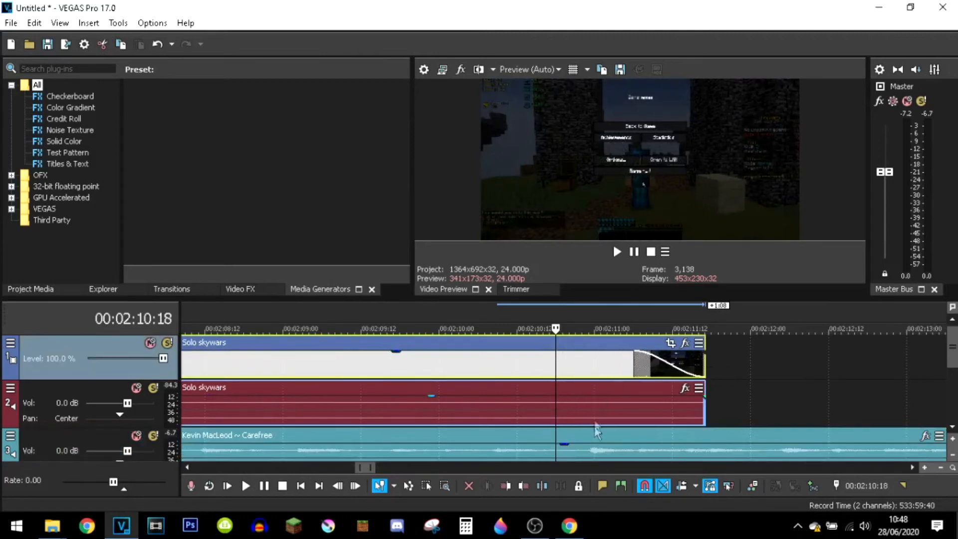
Split the Carefree clip at 00:02:11:06, where the video fade-out starts, and delete the remainder.
click(638, 448)
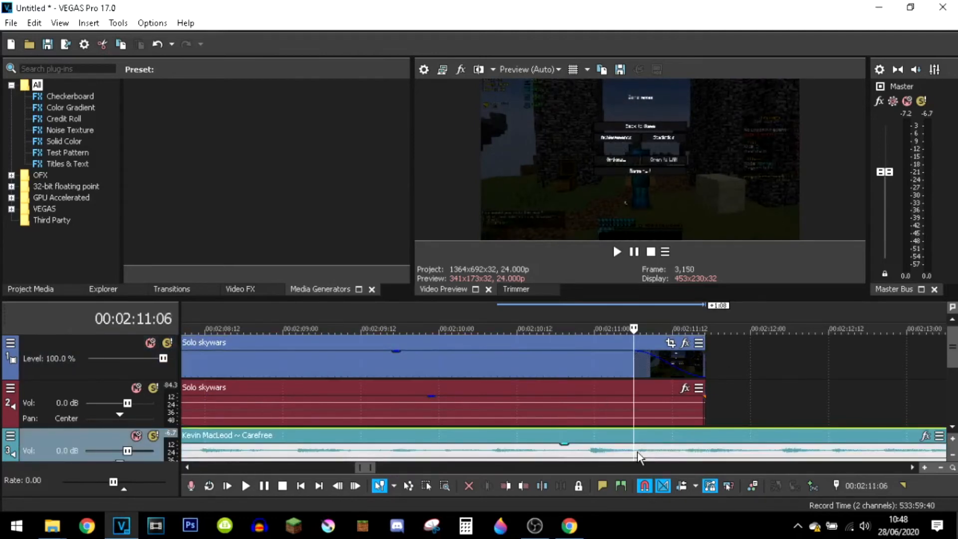
key(s)
key(Delete)
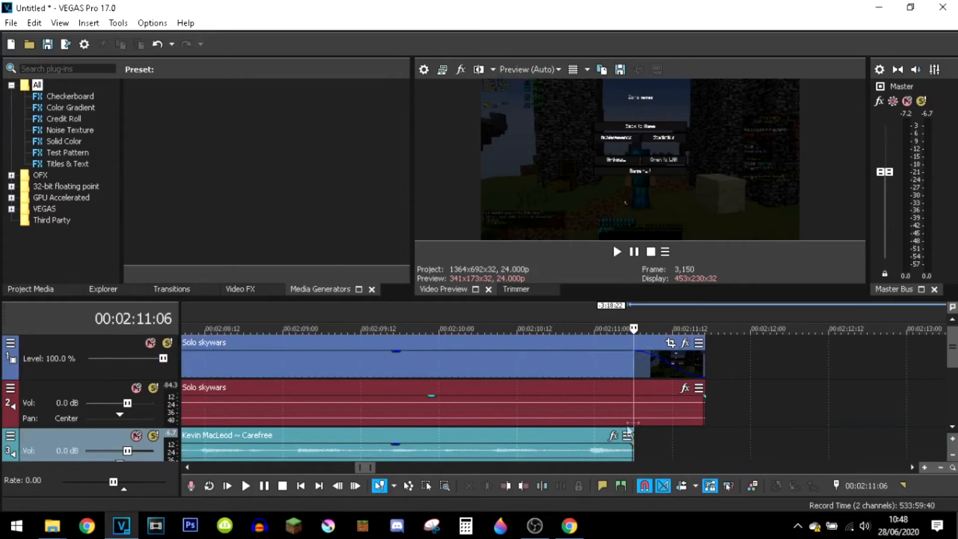
Play the ending from just before the fade-out, replay it from further back, and pause at 00:02:12:23.
click(583, 440)
click(472, 437)
key(space)
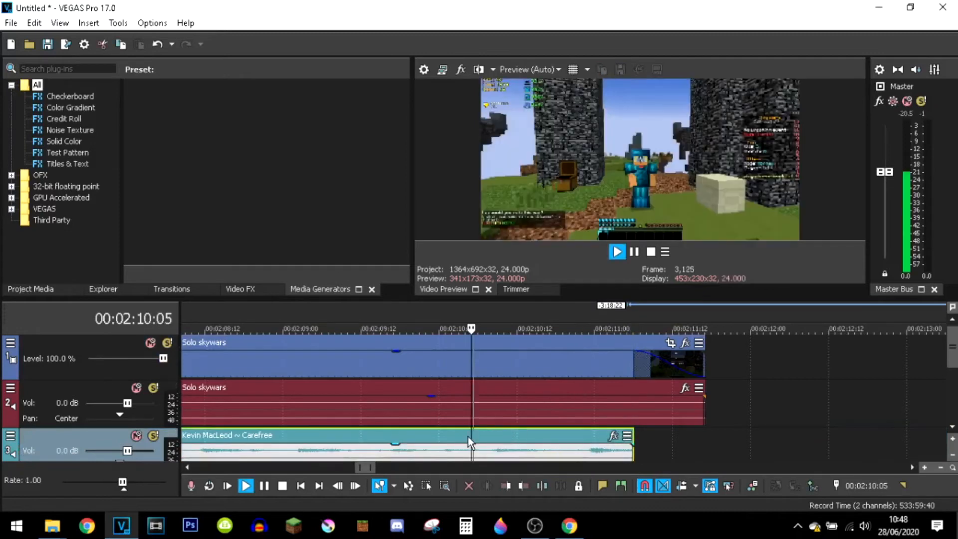
scroll(468, 437, down, 1)
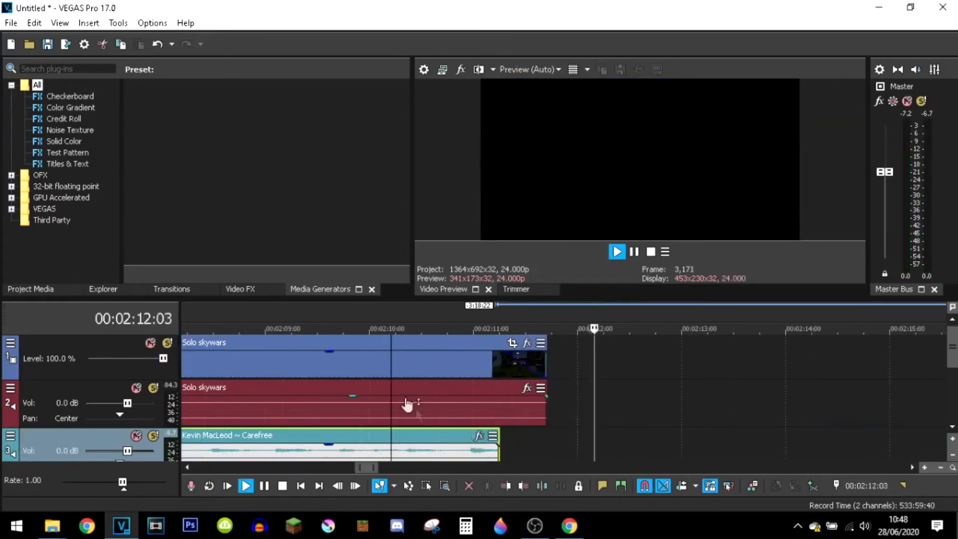
scroll(407, 404, down, 1)
click(243, 312)
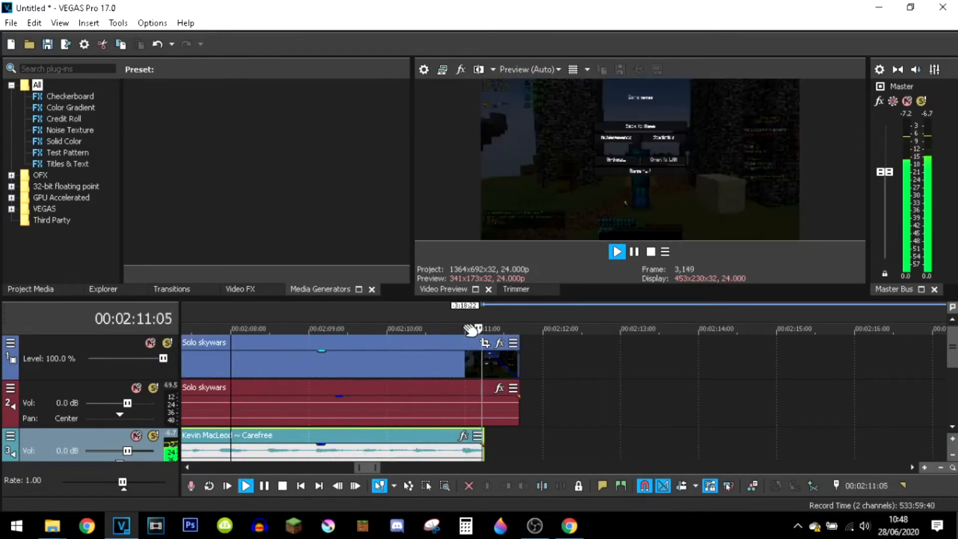
key(Return)
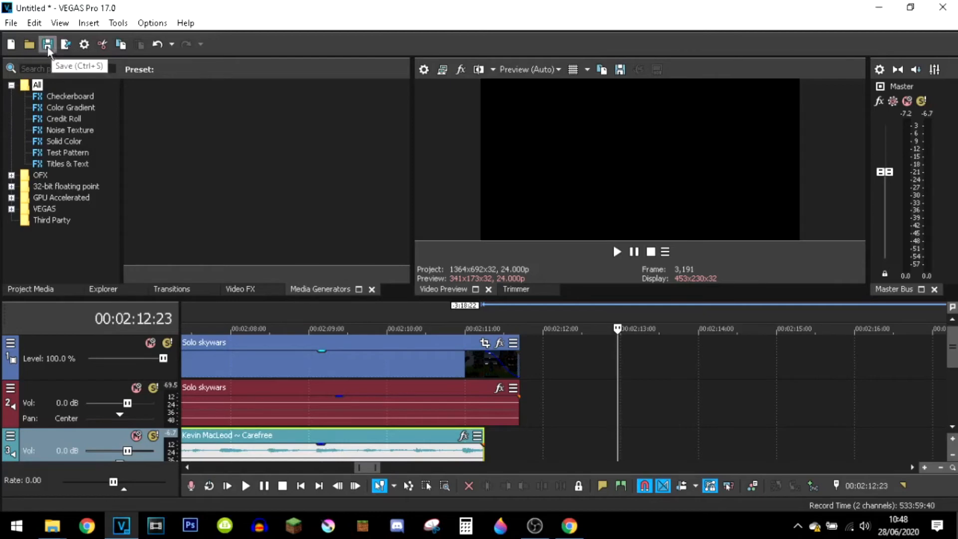
Open the render settings and choose the Sony AVC/MVC format with the Internet 1920x1080-30p template.
click(9, 23)
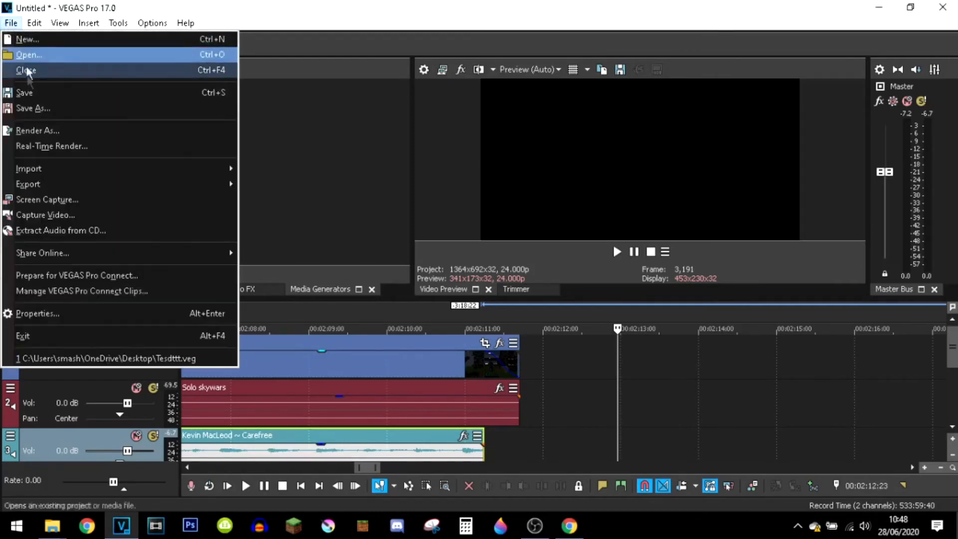
click(40, 132)
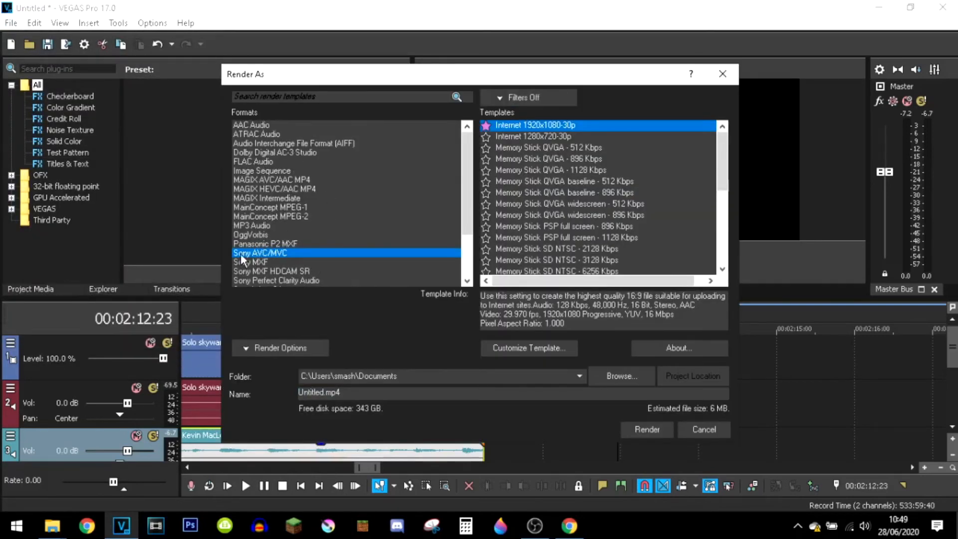
click(282, 255)
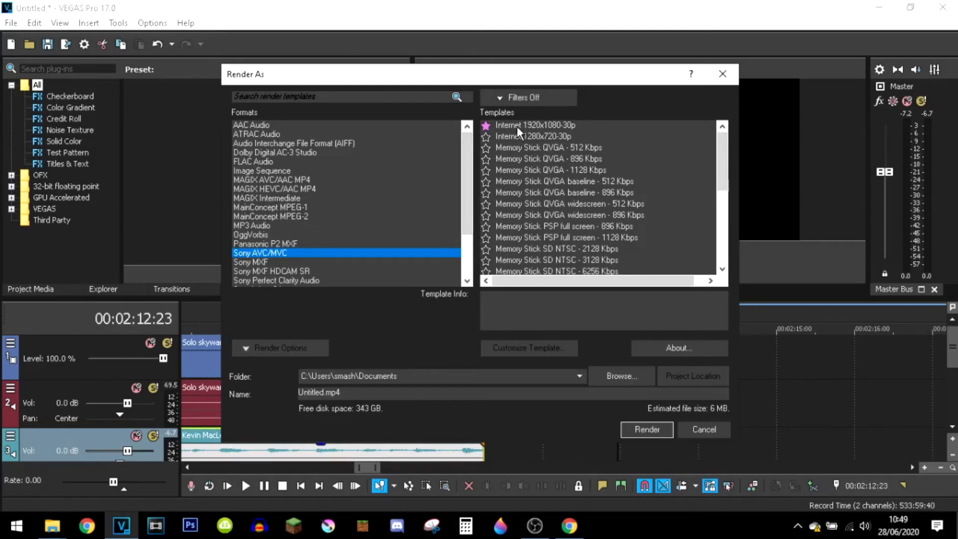
click(570, 126)
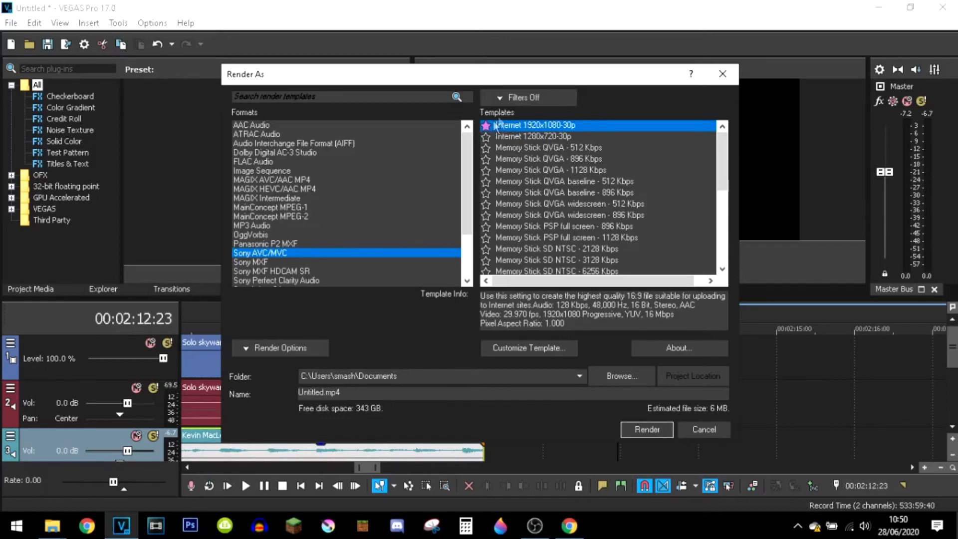
Filter the render templates to show favorites only.
click(514, 100)
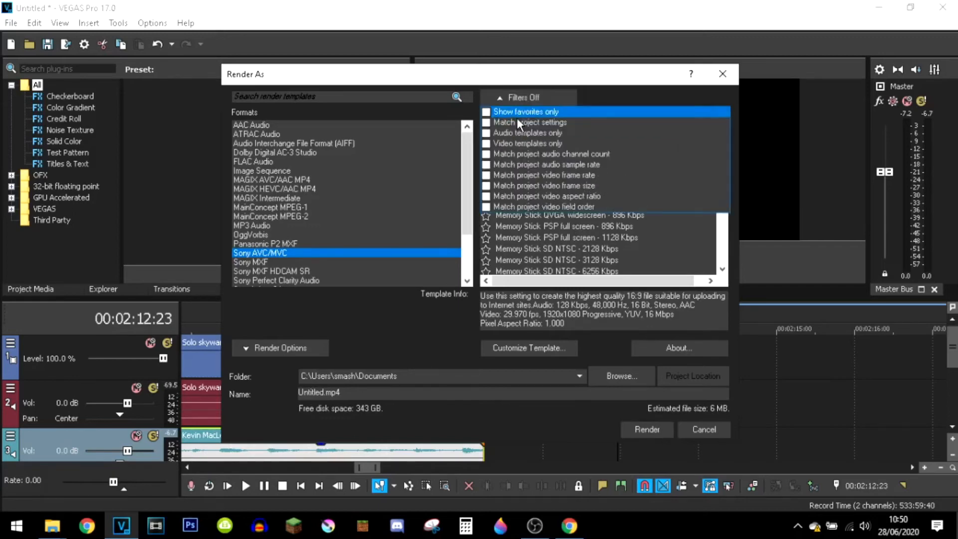
click(487, 113)
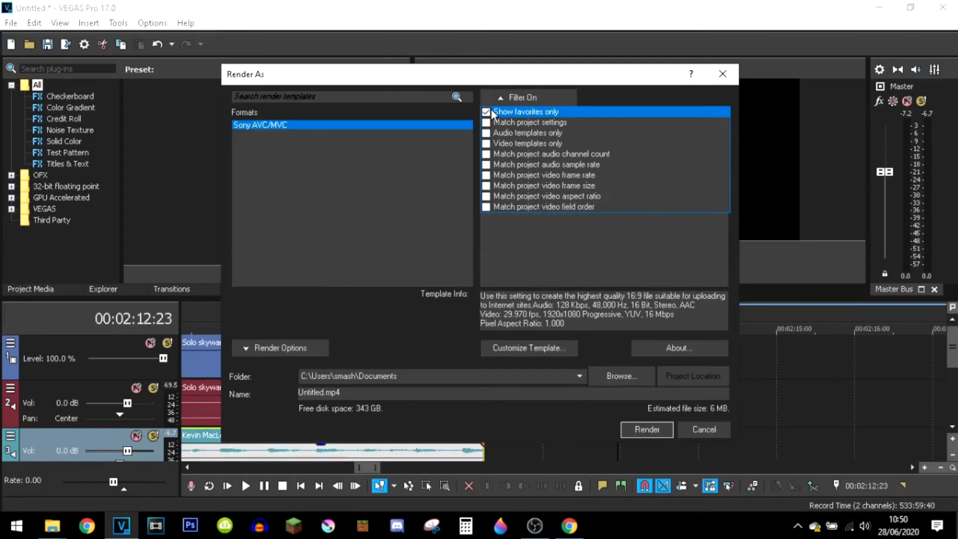
click(495, 248)
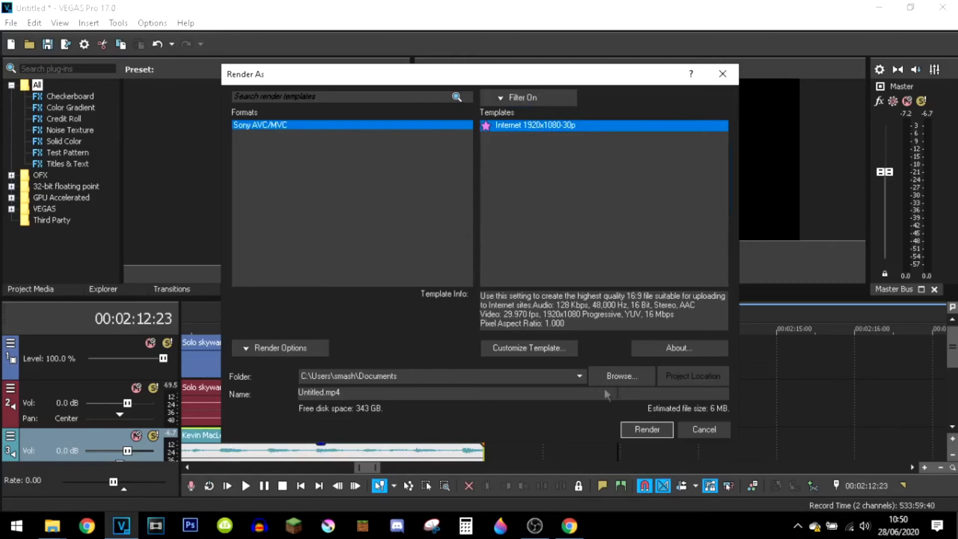
Name the render output solo skywars in the Desktop youtube folder, render it, and close the progress dialog.
click(619, 378)
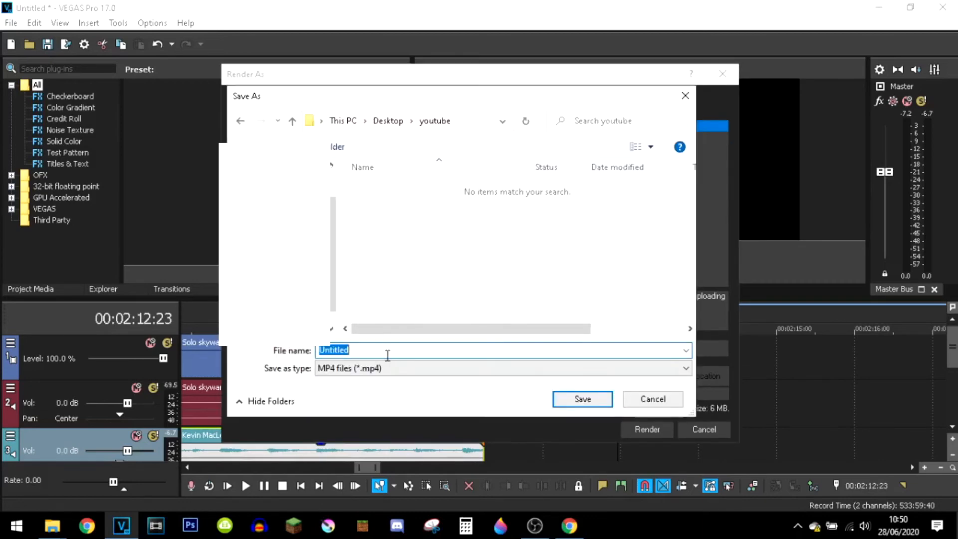
text(solo skywars)
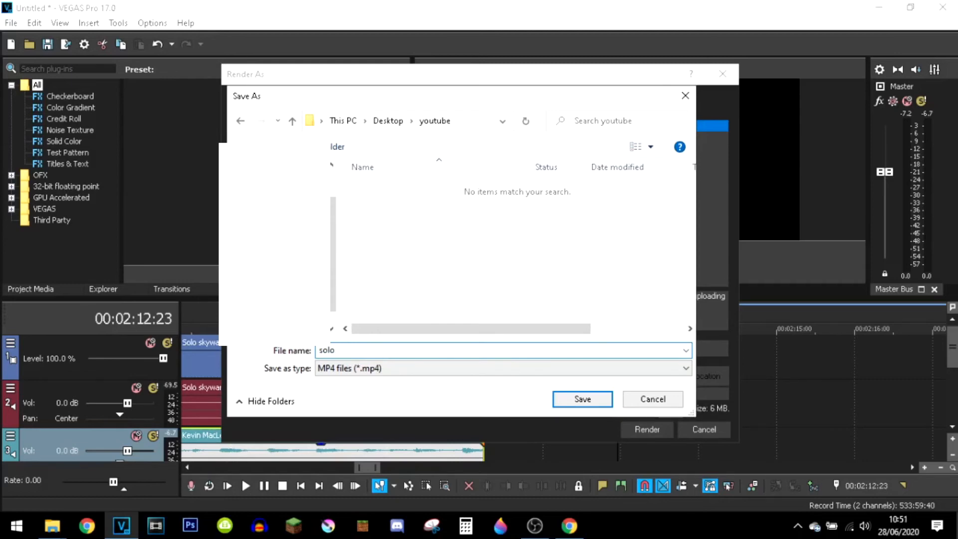
click(573, 400)
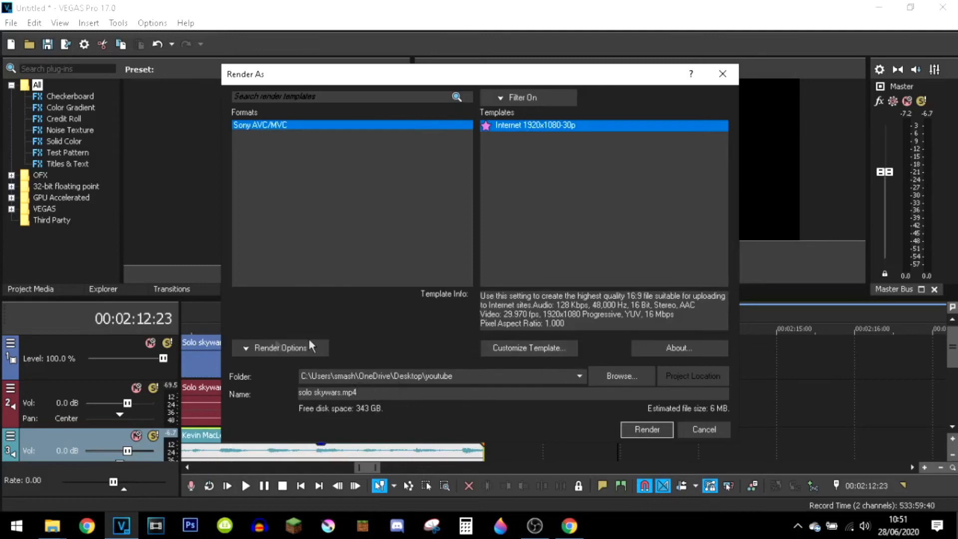
click(644, 429)
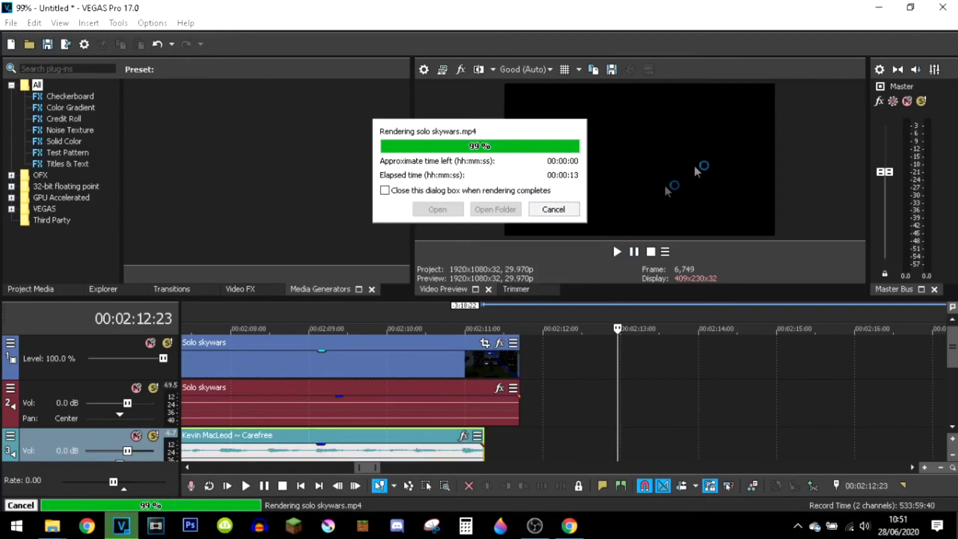
click(555, 209)
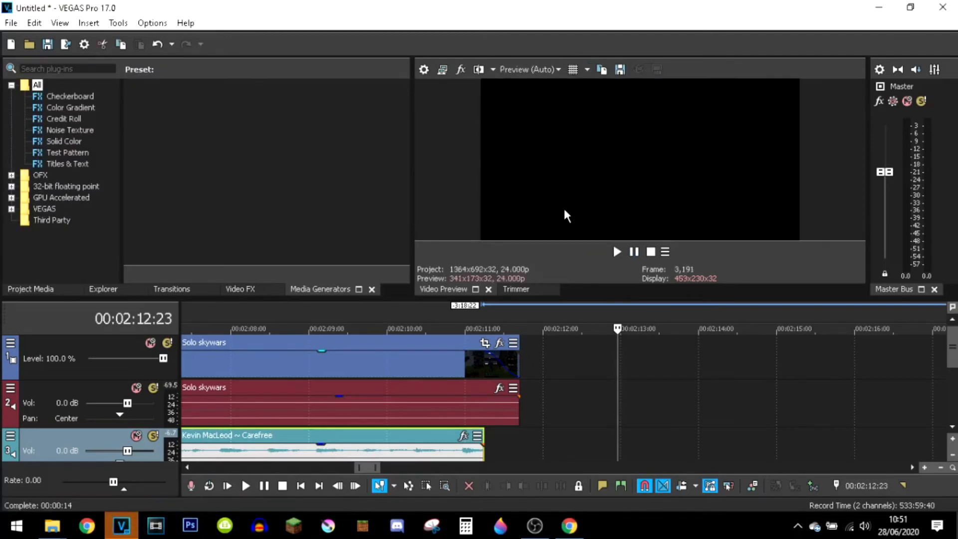
Reopen the render settings, turn off Render loop region only, and render the whole project as Untitled.mp4 in the youtube folder.
click(70, 49)
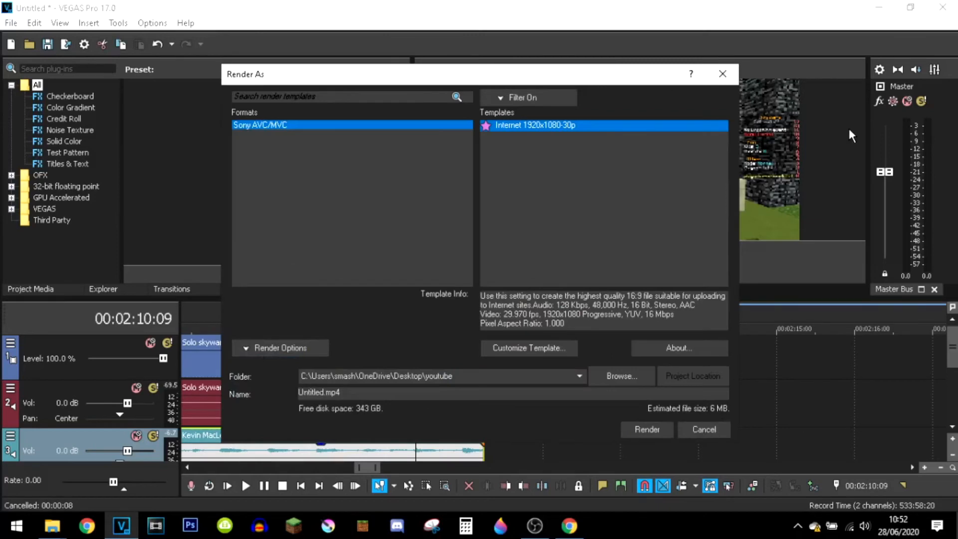
click(247, 348)
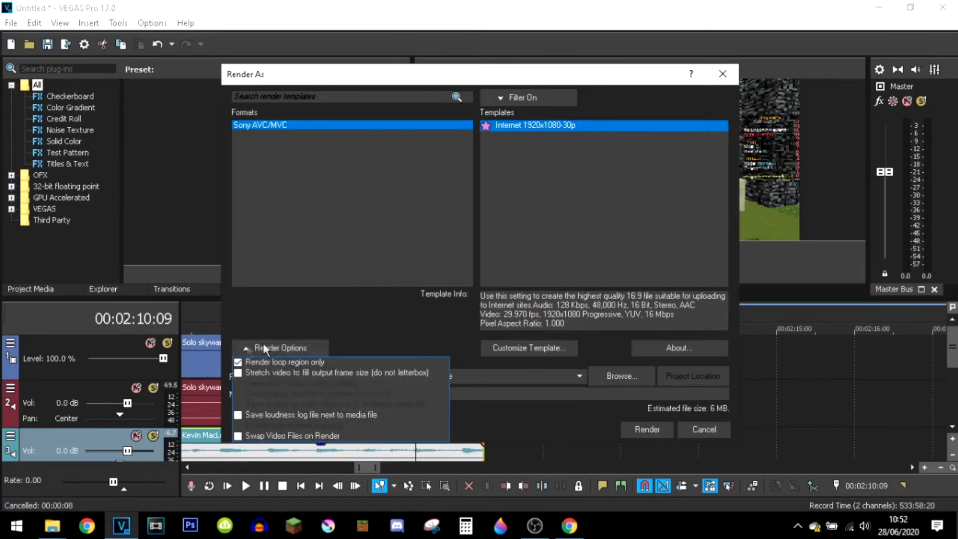
click(238, 363)
click(441, 320)
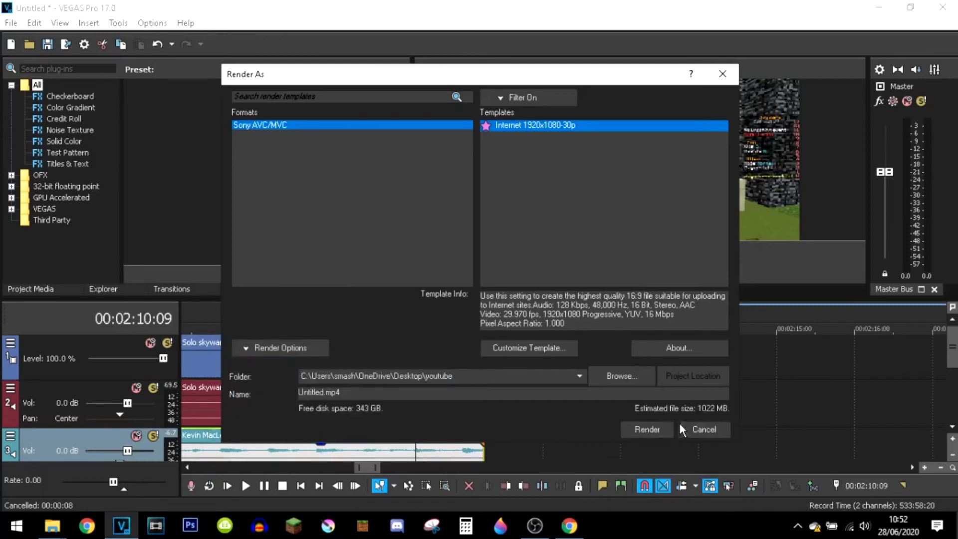
click(648, 430)
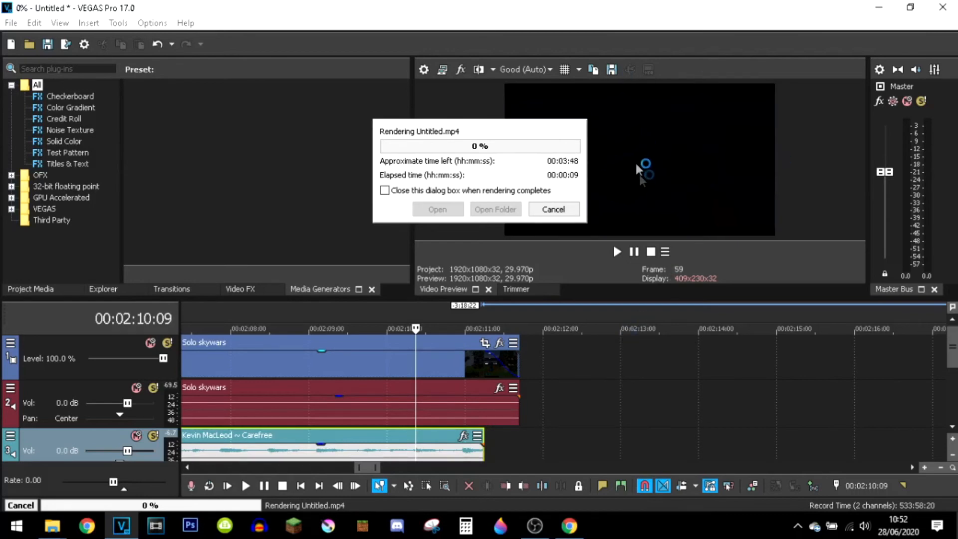
Switch to File Explorer and open the rendered Untitled video in the youtube folder for playback.
drag(720, 169, 622, 205)
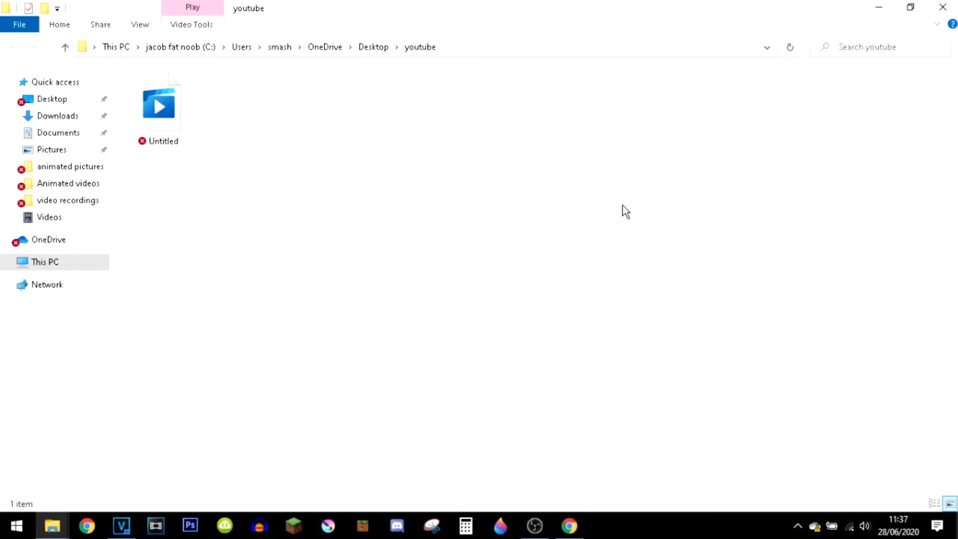
click(151, 119)
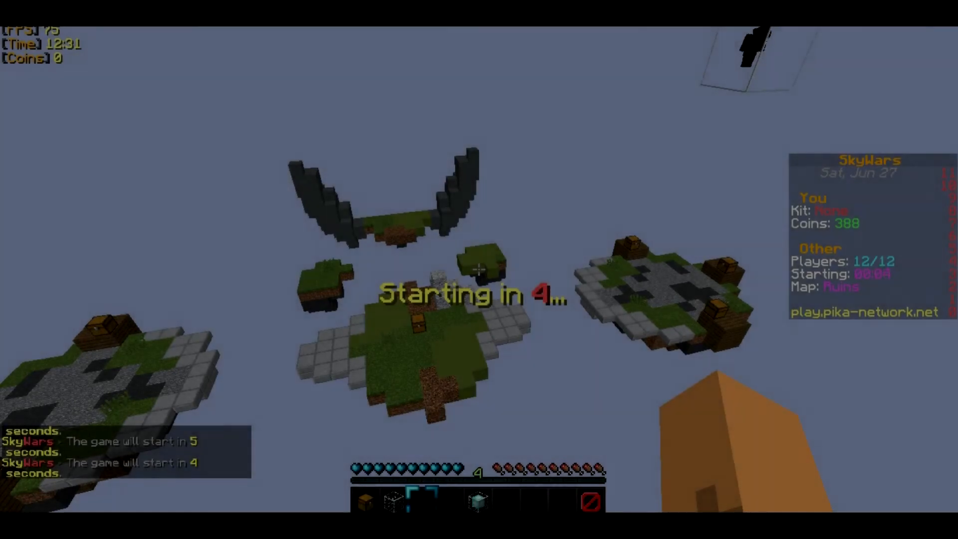
click(479, 270)
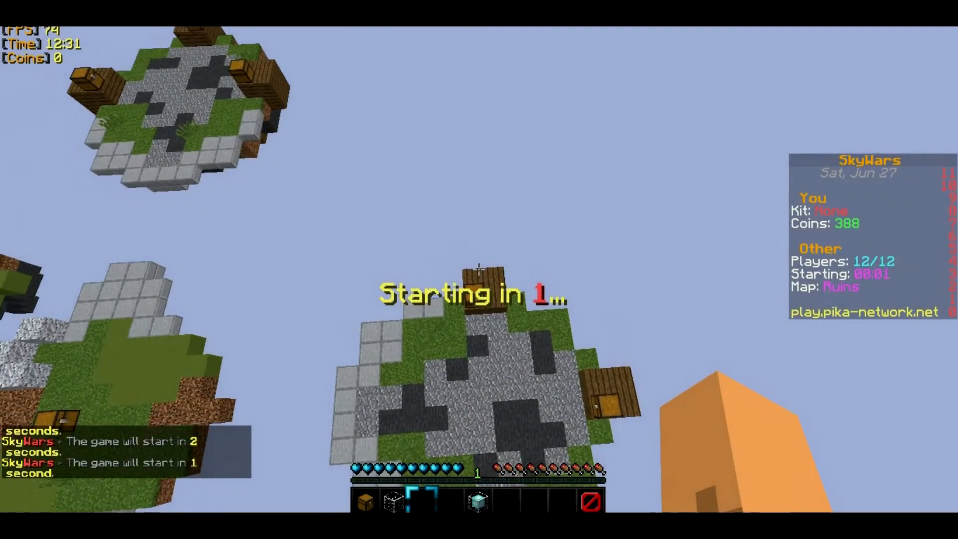
right_click(480, 270)
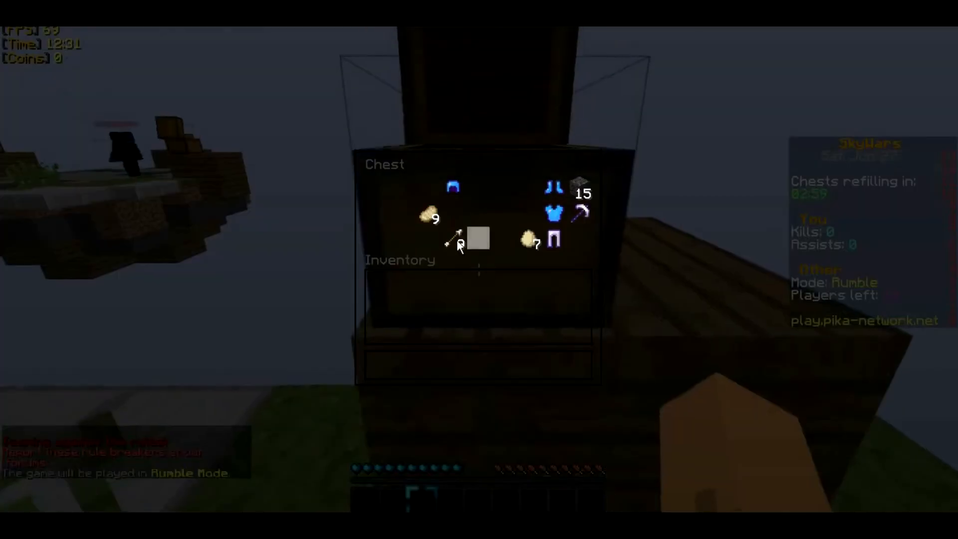
click(554, 366)
click(529, 366)
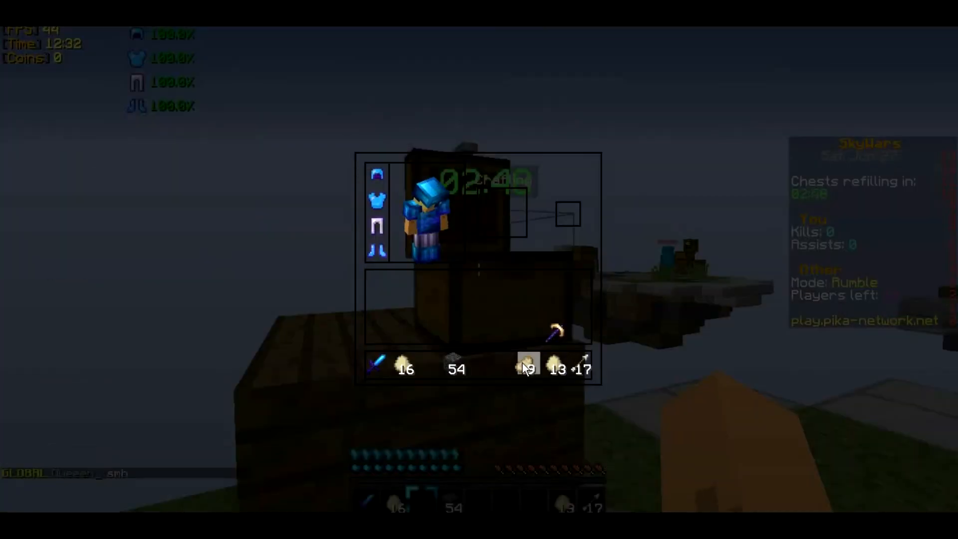
key(e)
key(4)
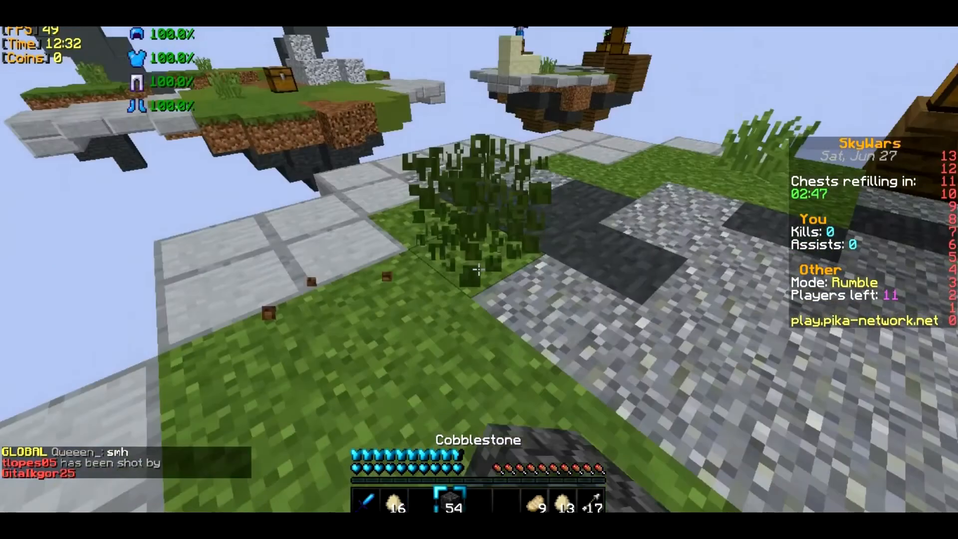
click(480, 269)
right_click(480, 270)
key(2)
right_click(479, 269)
right_click(479, 270)
right_click(479, 270)
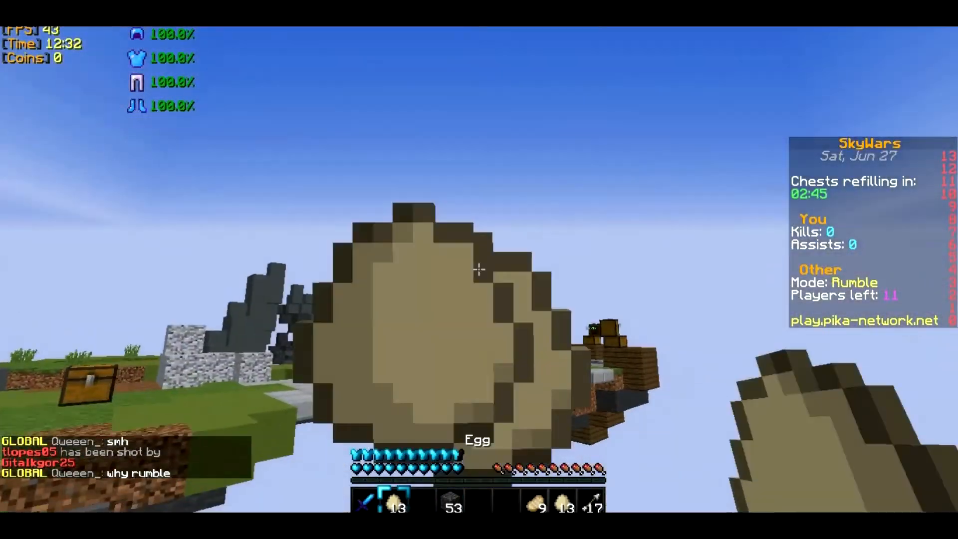
right_click(480, 270)
right_click(479, 269)
key(1)
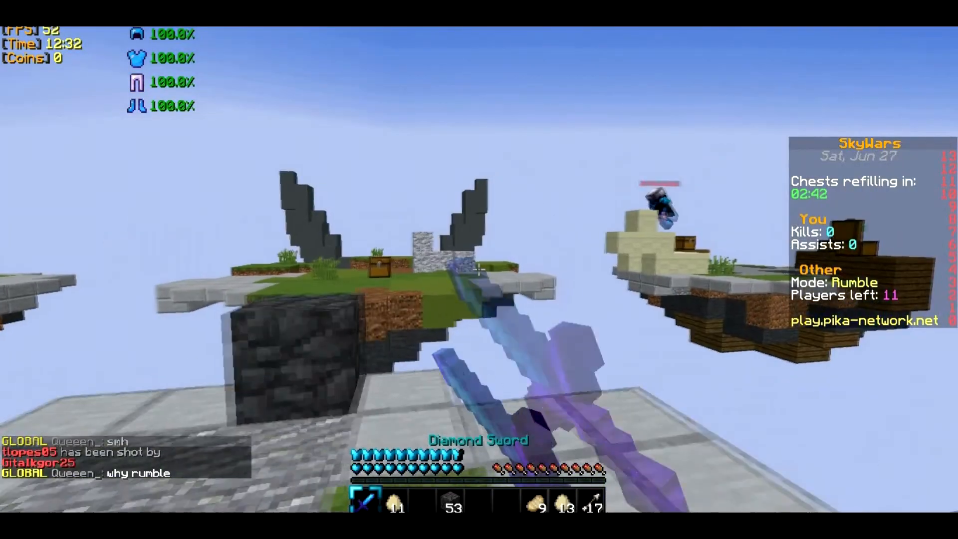
key(2)
right_click(479, 269)
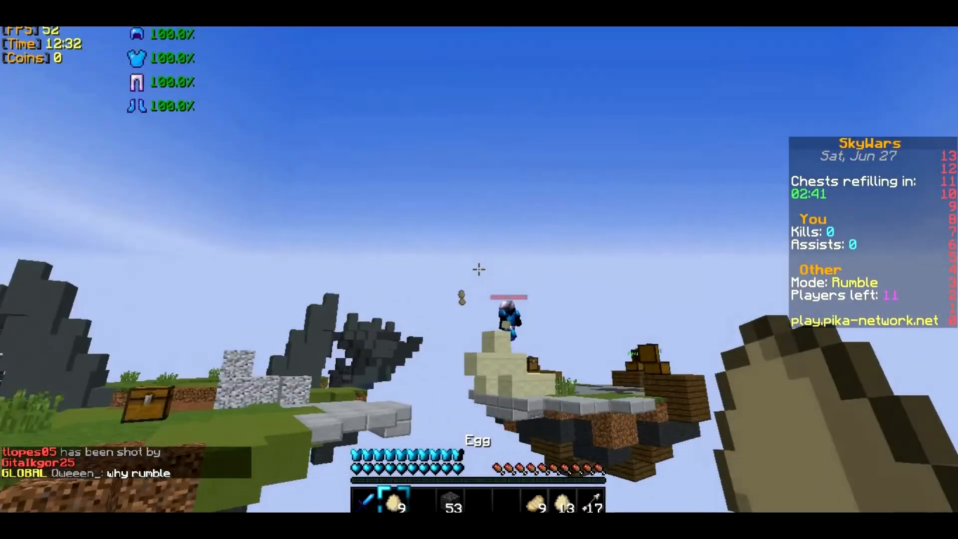
right_click(479, 269)
right_click(479, 270)
key(7)
key(e)
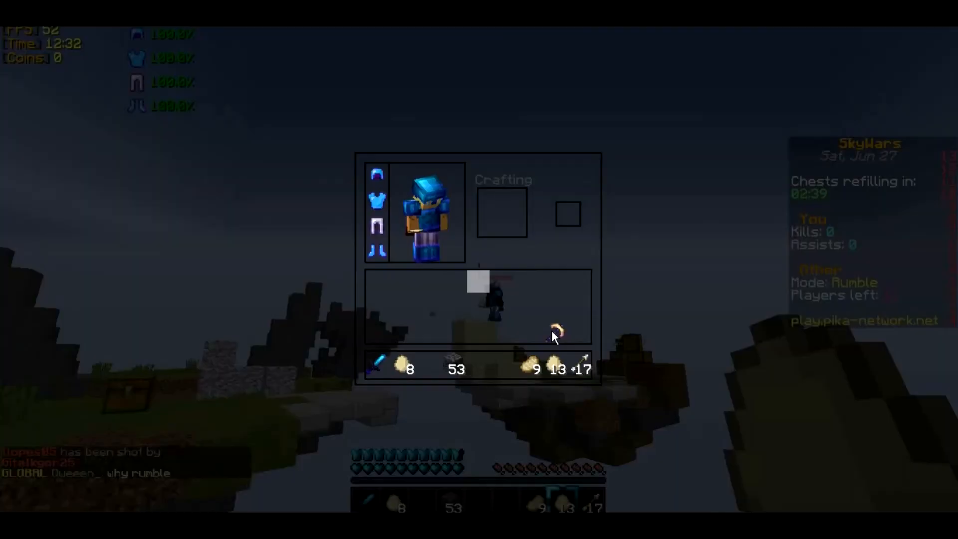
key(2)
key(e)
right_click(479, 270)
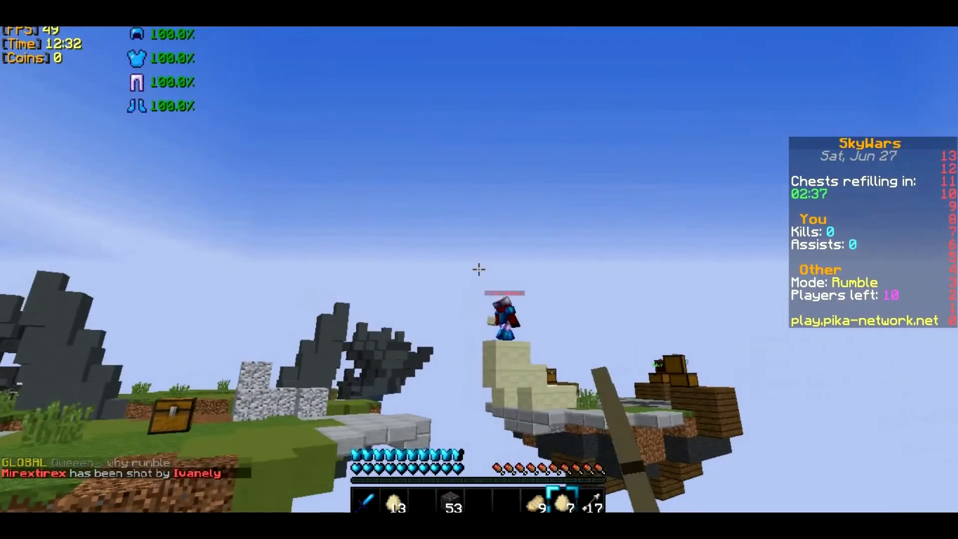
right_click(480, 269)
key(1)
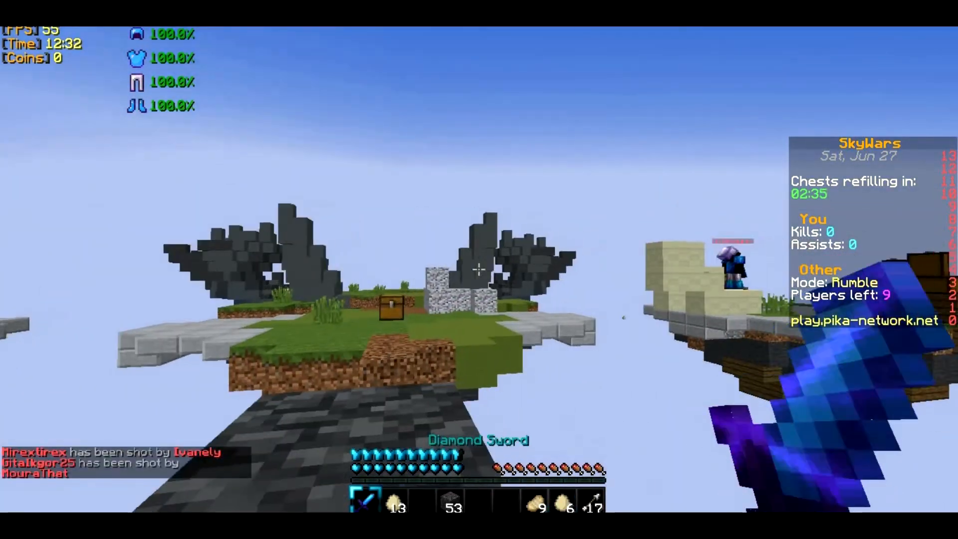
key(7)
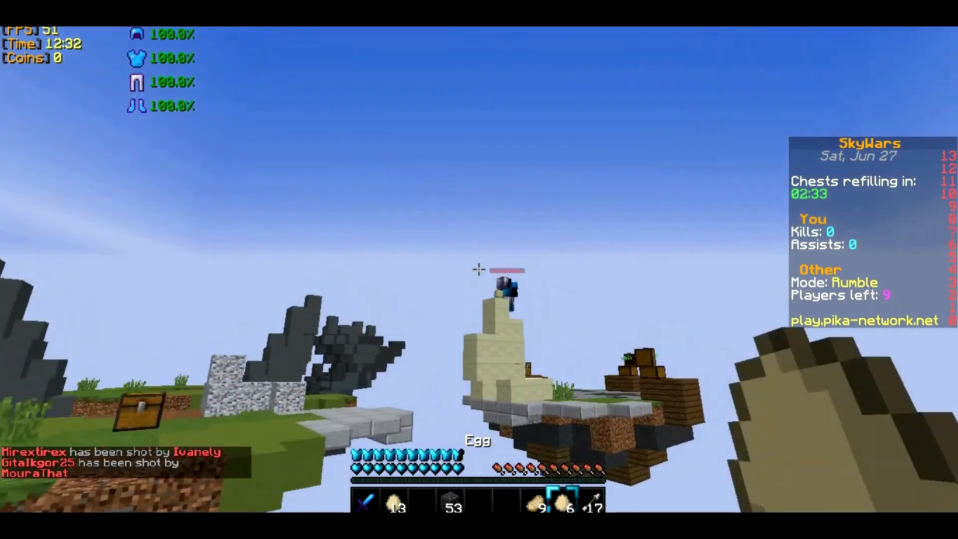
right_click(479, 269)
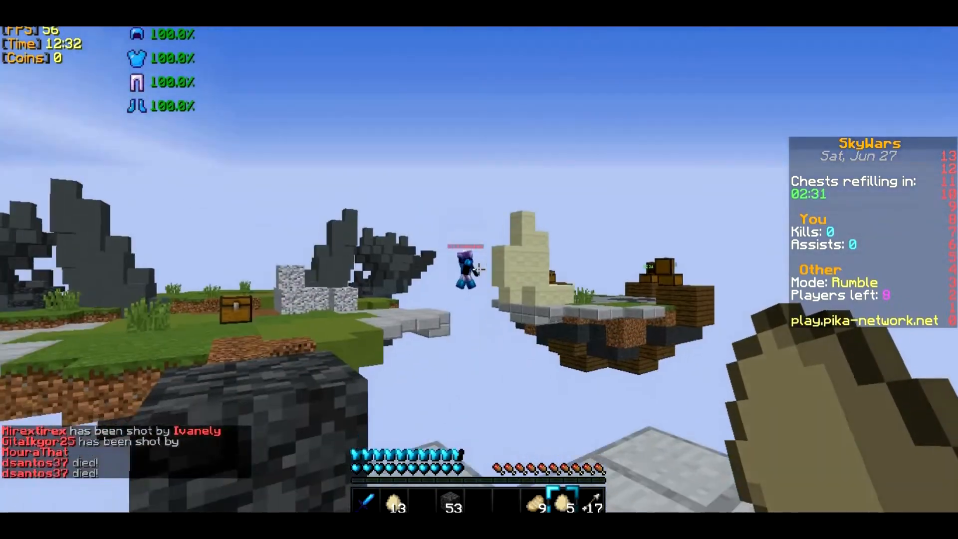
key(1)
key(3)
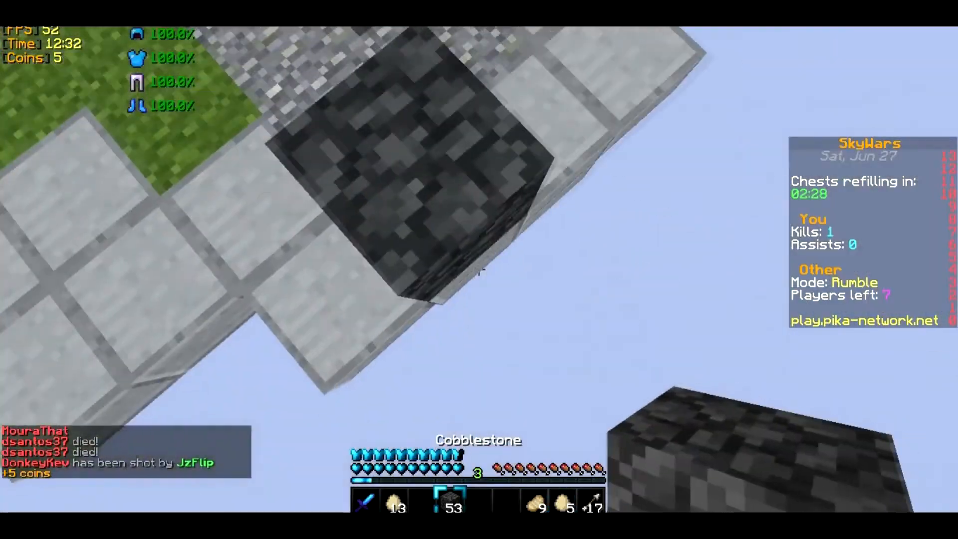
right_click(480, 270)
right_click(480, 269)
right_click(480, 269)
right_click(480, 270)
right_click(479, 270)
right_click(479, 270)
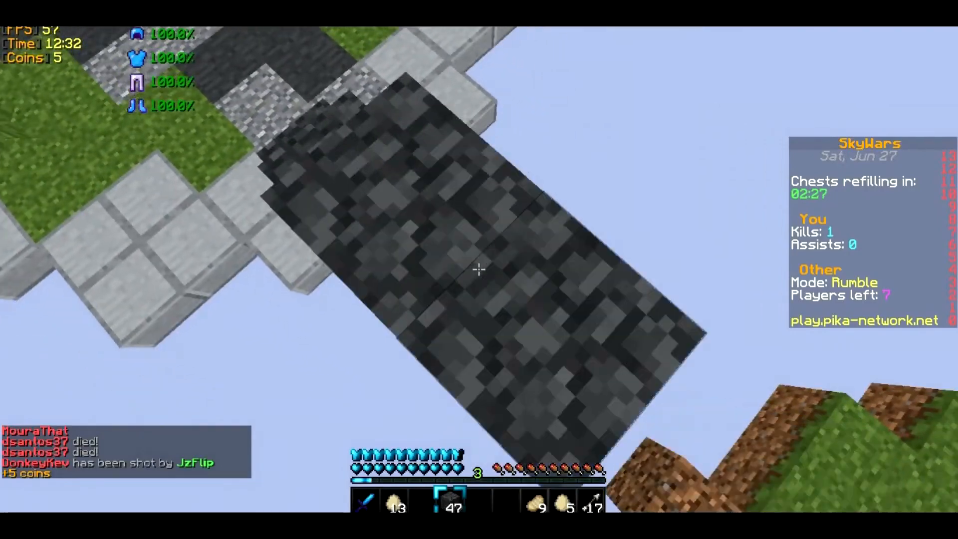
right_click(479, 269)
right_click(479, 270)
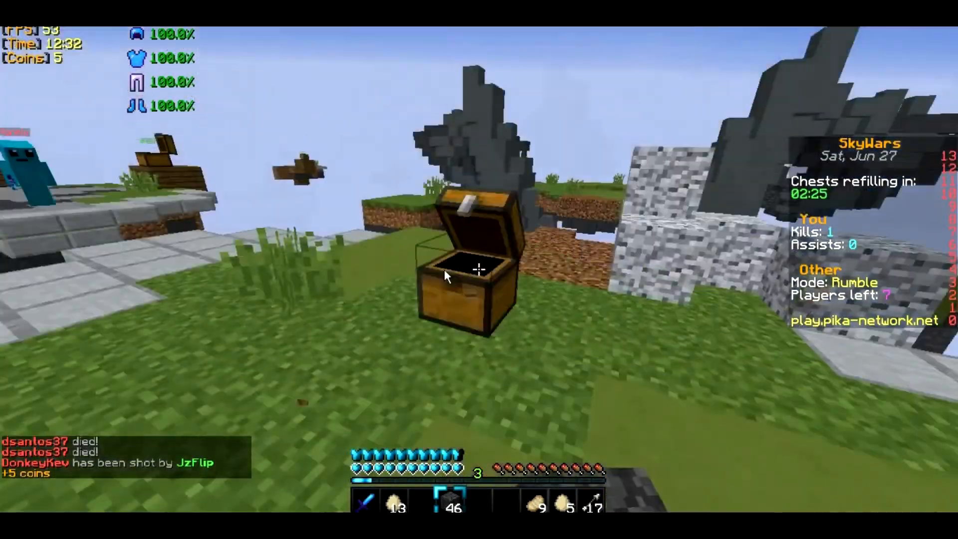
shift+click(428, 240)
shift+click(402, 188)
key(e)
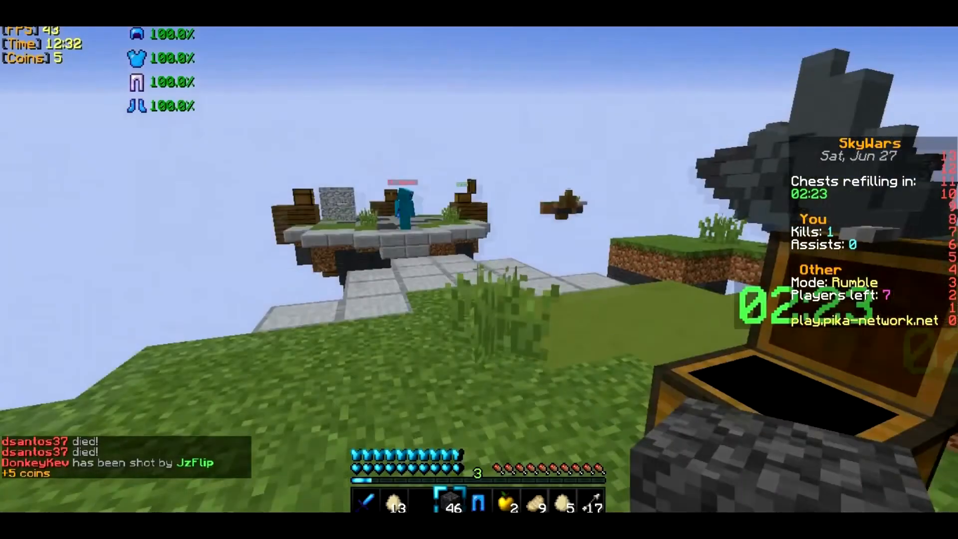
key(2)
right_click(479, 269)
right_click(479, 270)
shift+click(401, 189)
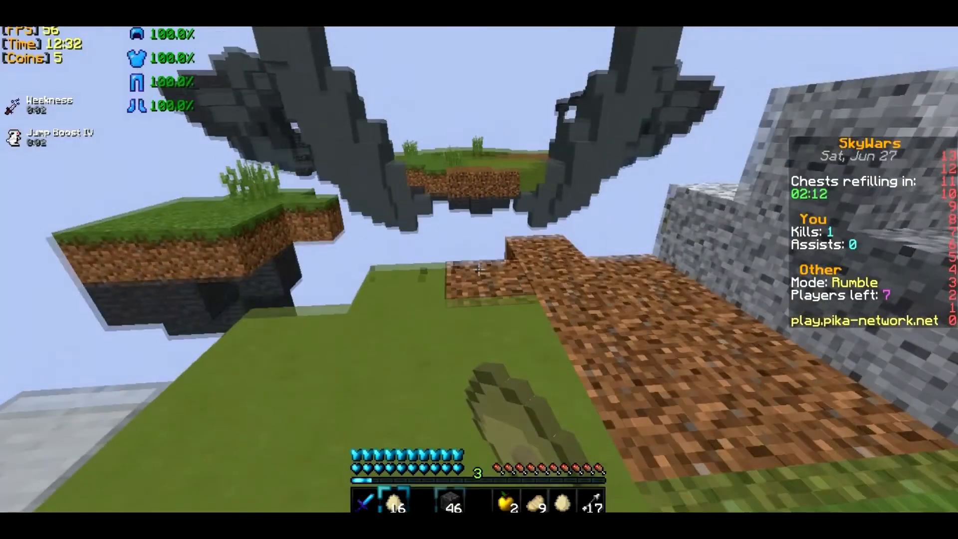
key(4)
right_click(479, 270)
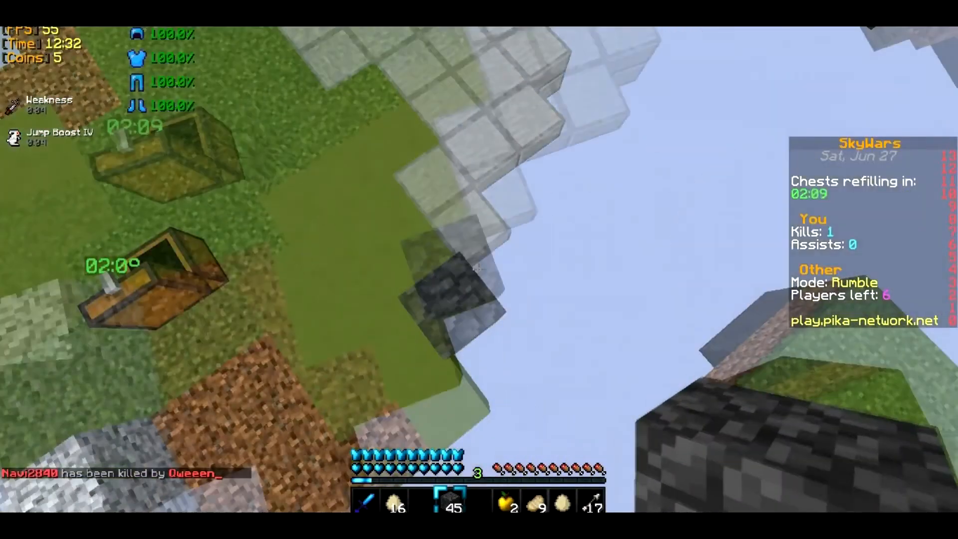
right_click(479, 270)
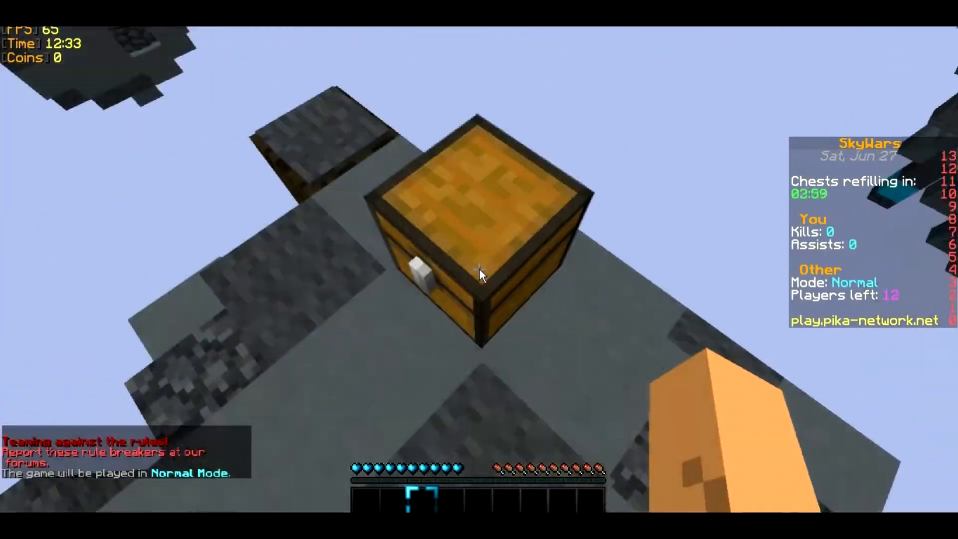
right_click(480, 270)
shift+click(453, 213)
shift+click(479, 187)
shift+click(528, 188)
shift+click(554, 188)
shift+click(376, 214)
shift+click(405, 213)
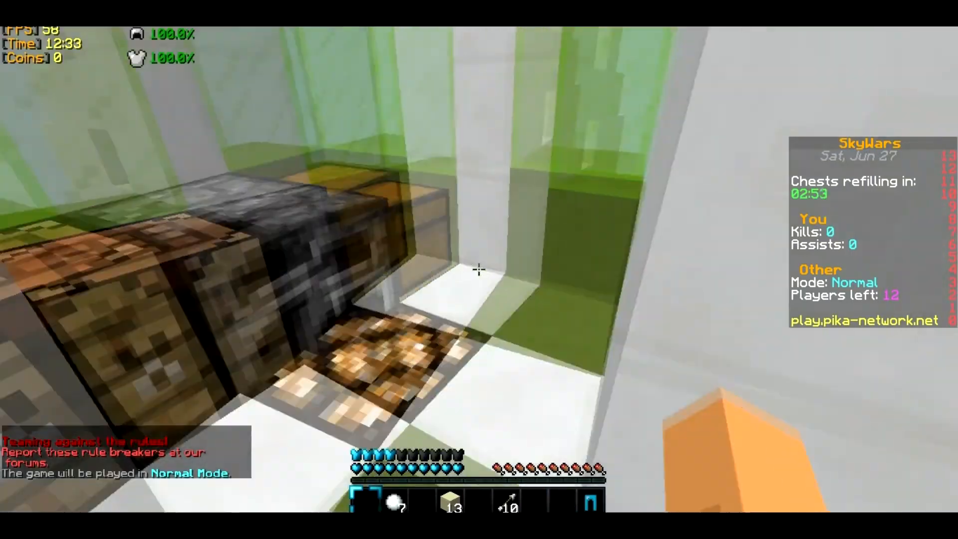
right_click(480, 269)
shift+click(477, 192)
key(1)
key(4)
key(Escape)
key(F5)
key(F5)
key(F5)
click(480, 270)
right_click(480, 269)
shift+click(479, 239)
shift+click(558, 192)
key(Escape)
key(4)
right_click(479, 270)
right_click(479, 270)
right_click(480, 270)
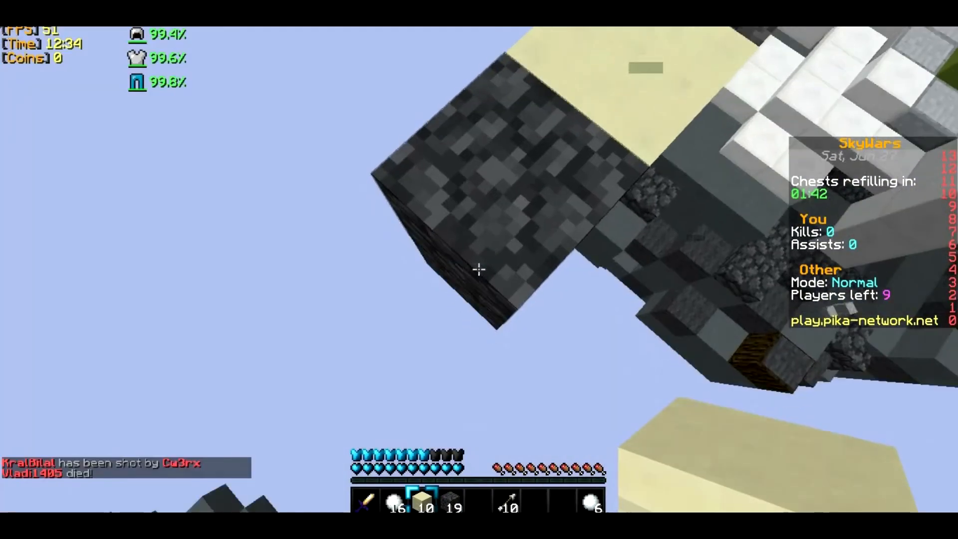
right_click(479, 269)
right_click(479, 270)
right_click(480, 270)
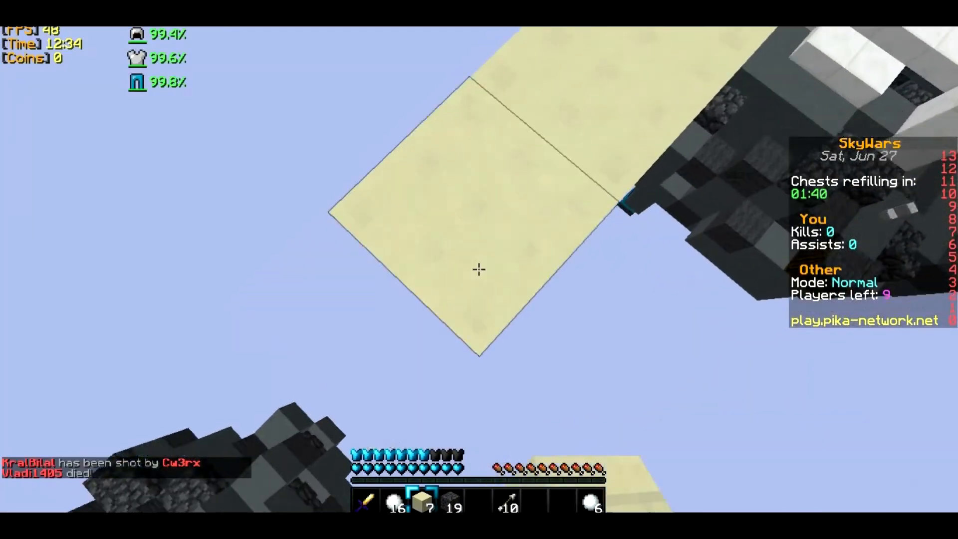
right_click(479, 270)
right_click(479, 269)
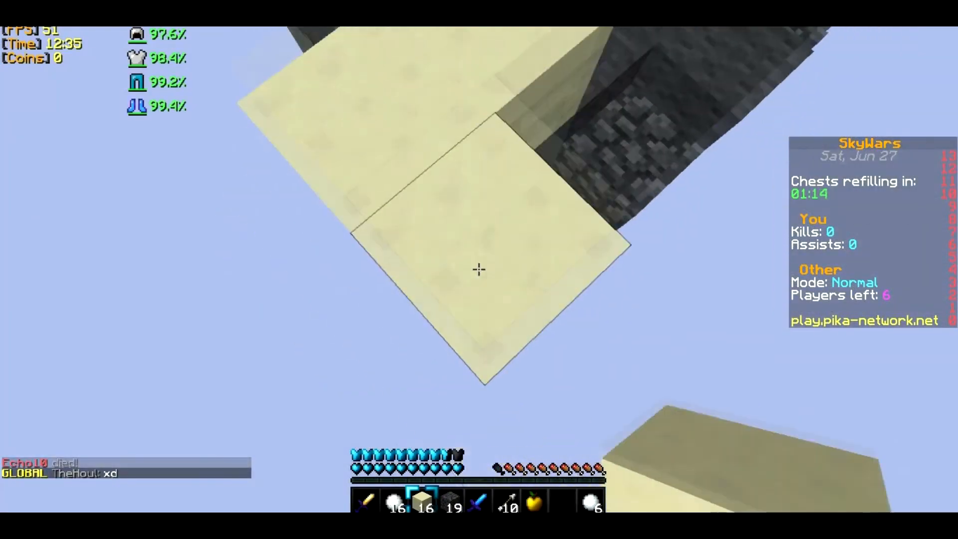
right_click(479, 270)
right_click(479, 270)
right_click(479, 270)
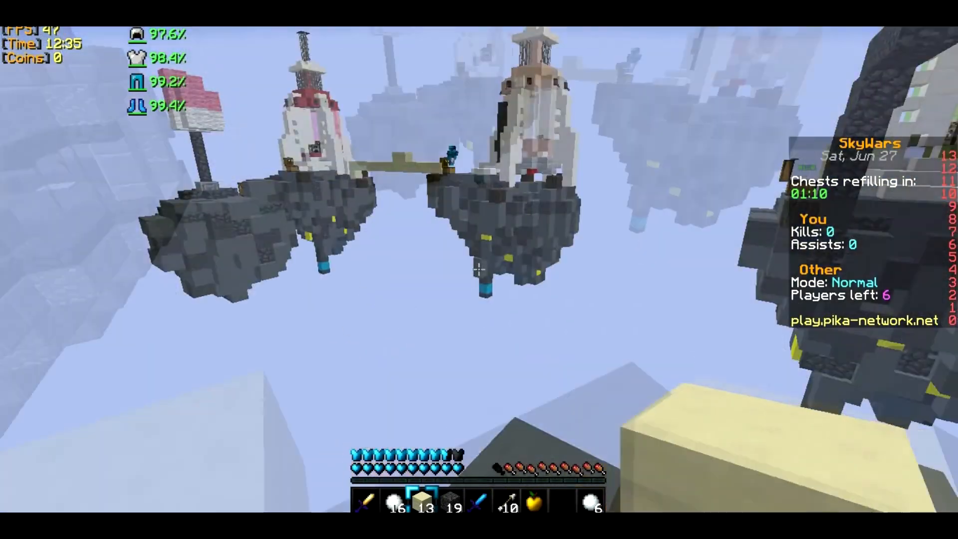
key(w)
right_click(479, 270)
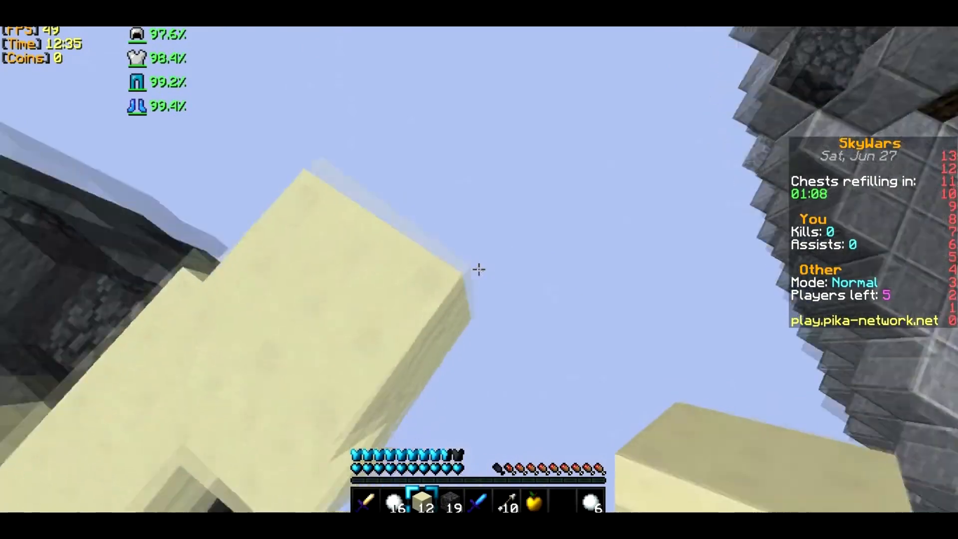
right_click(479, 270)
right_click(479, 269)
right_click(479, 270)
right_click(479, 270)
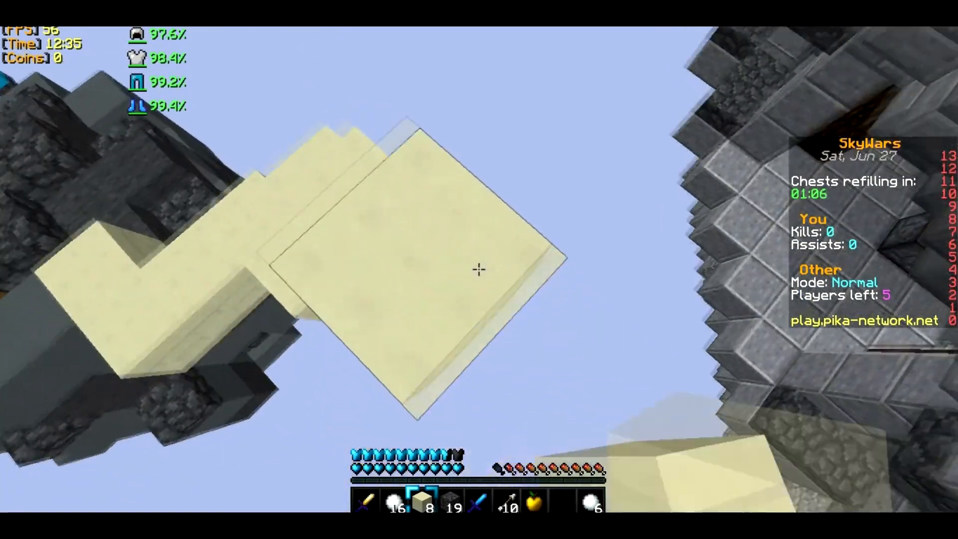
right_click(479, 269)
right_click(480, 270)
right_click(479, 270)
right_click(479, 269)
right_click(480, 270)
right_click(480, 270)
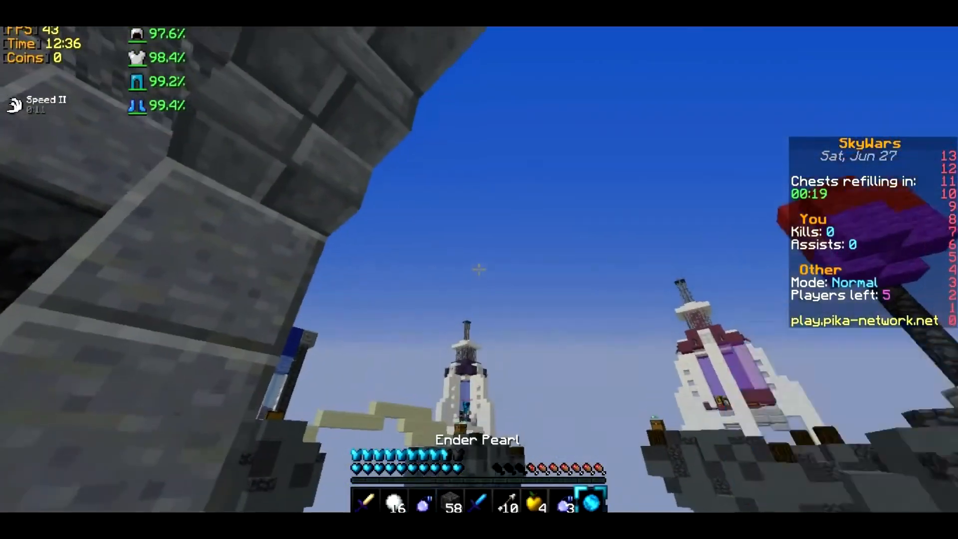
right_click(480, 269)
key(1)
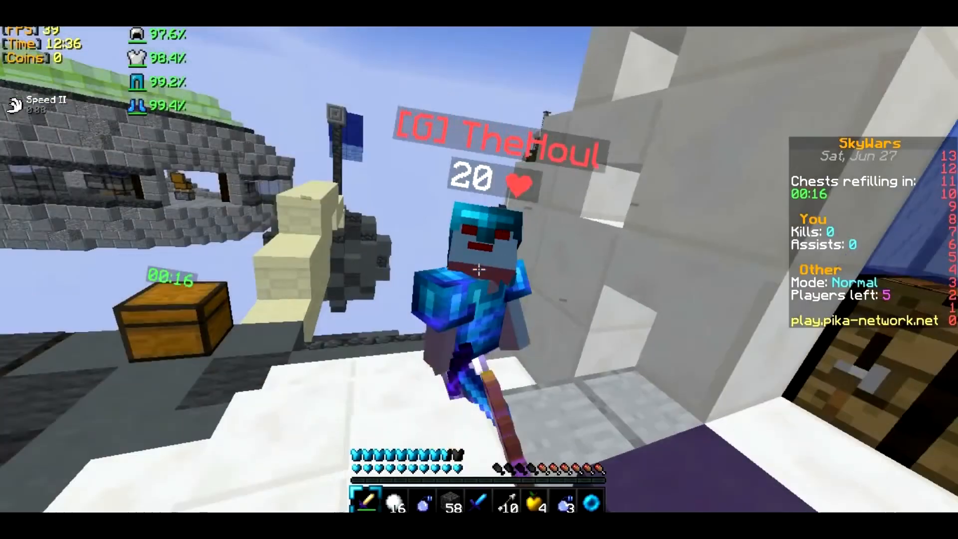
click(479, 270)
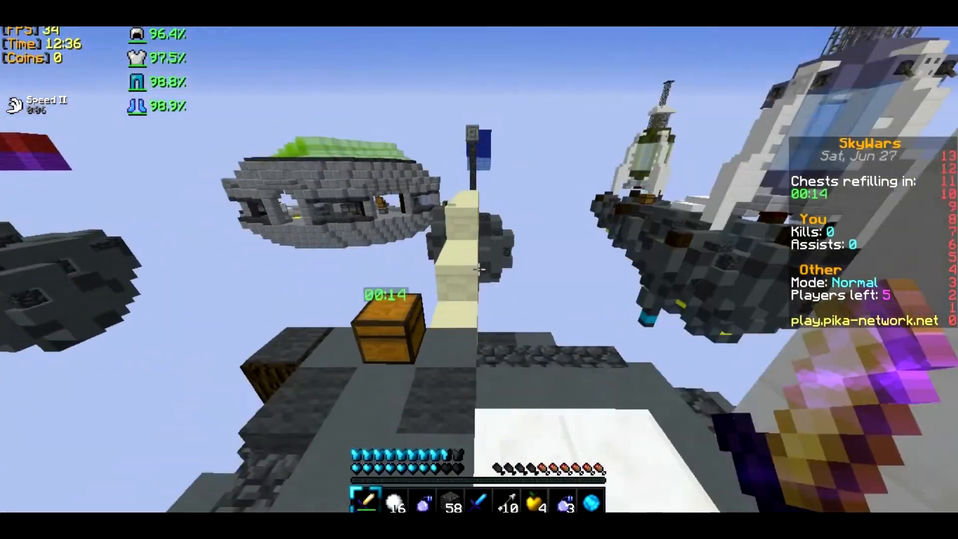
click(479, 270)
click(479, 270)
click(479, 270)
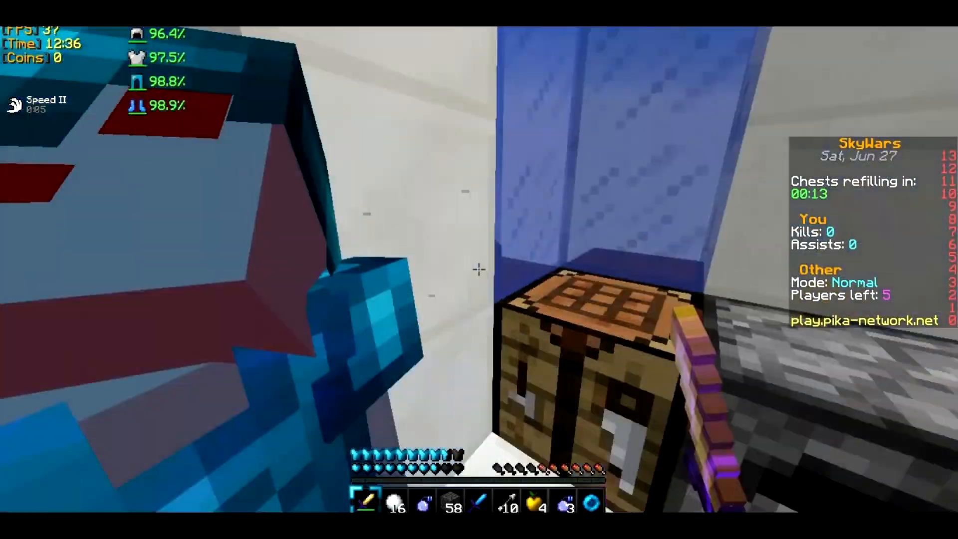
click(479, 270)
click(480, 270)
click(479, 270)
click(479, 270)
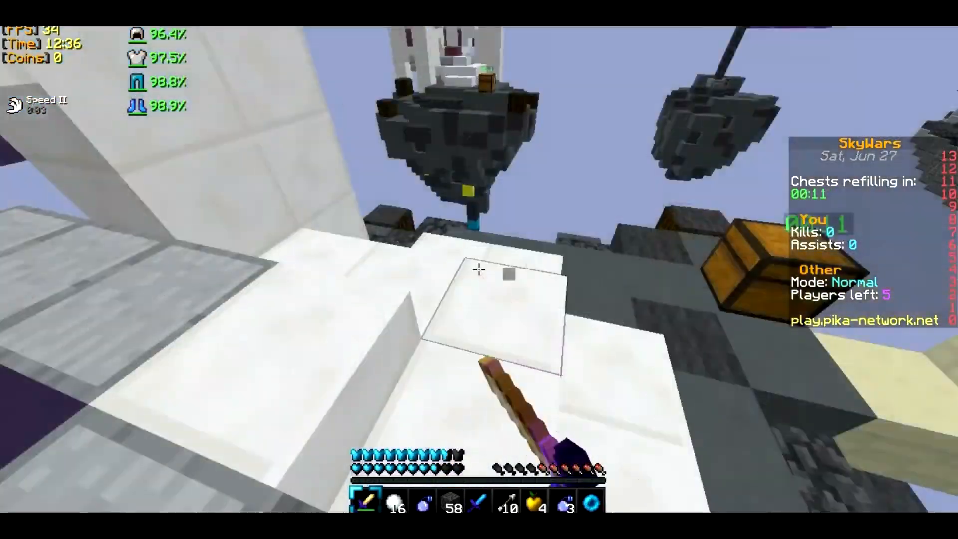
click(480, 270)
click(480, 270)
click(479, 270)
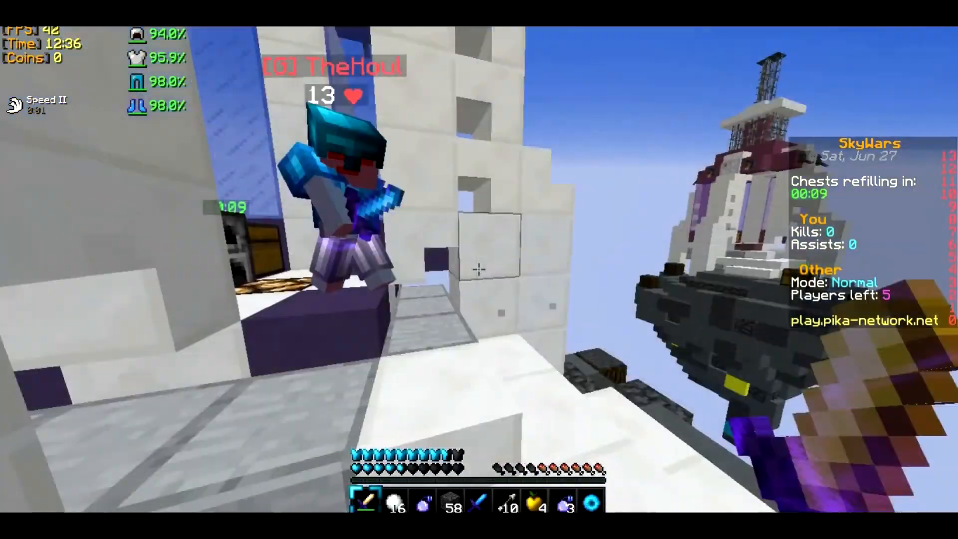
click(480, 269)
click(480, 269)
key(8)
key(9)
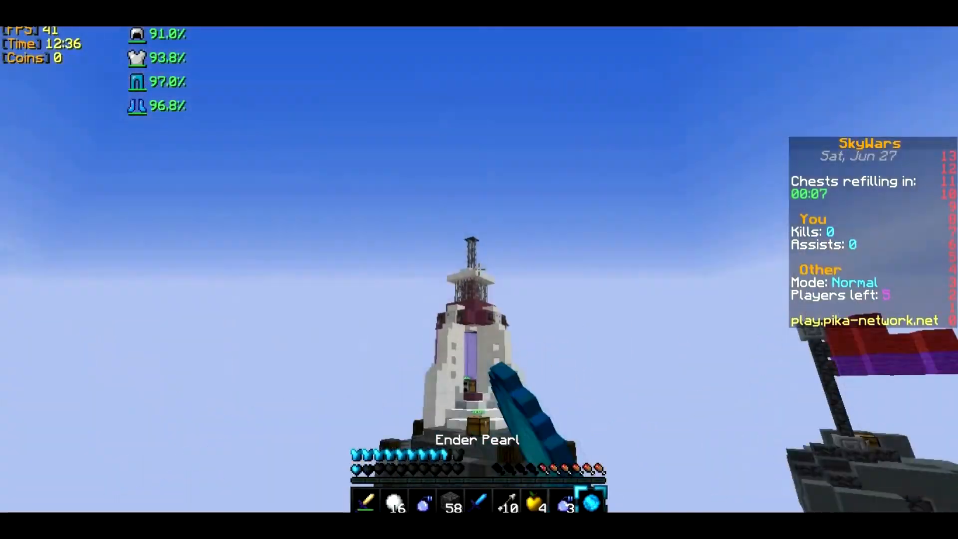
key(8)
right_click(479, 270)
key(9)
right_click(480, 270)
key(4)
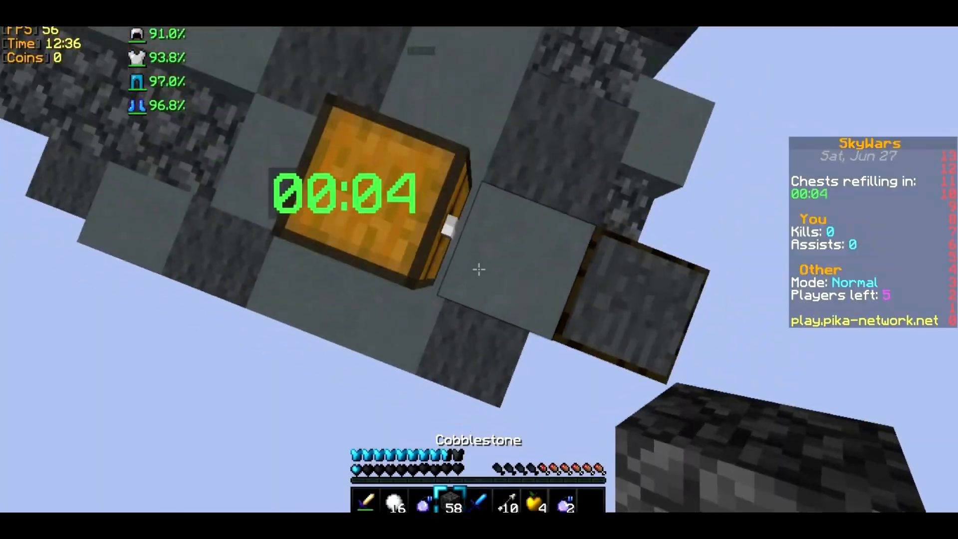
right_click(479, 270)
key(8)
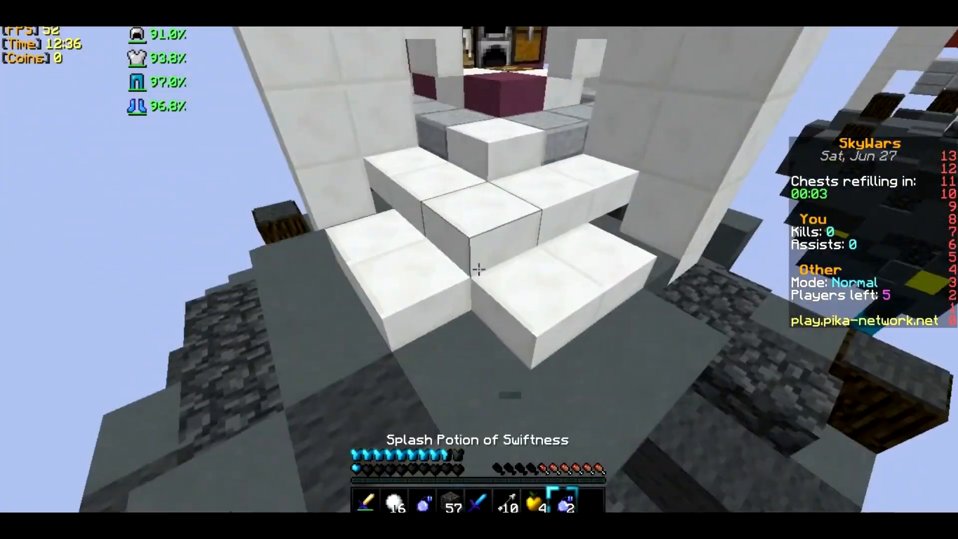
key(7)
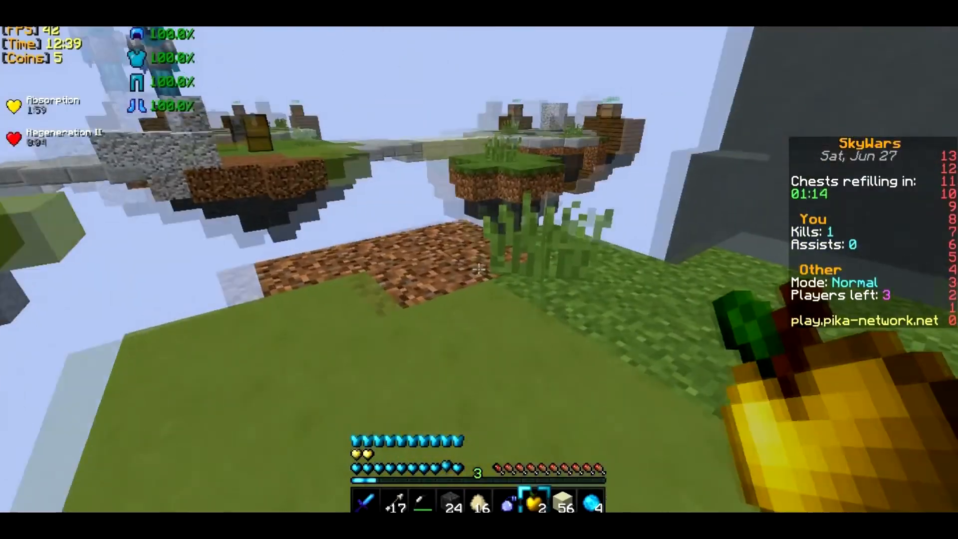
click(480, 270)
key(6)
right_click(479, 270)
key(e)
key(6)
key(e)
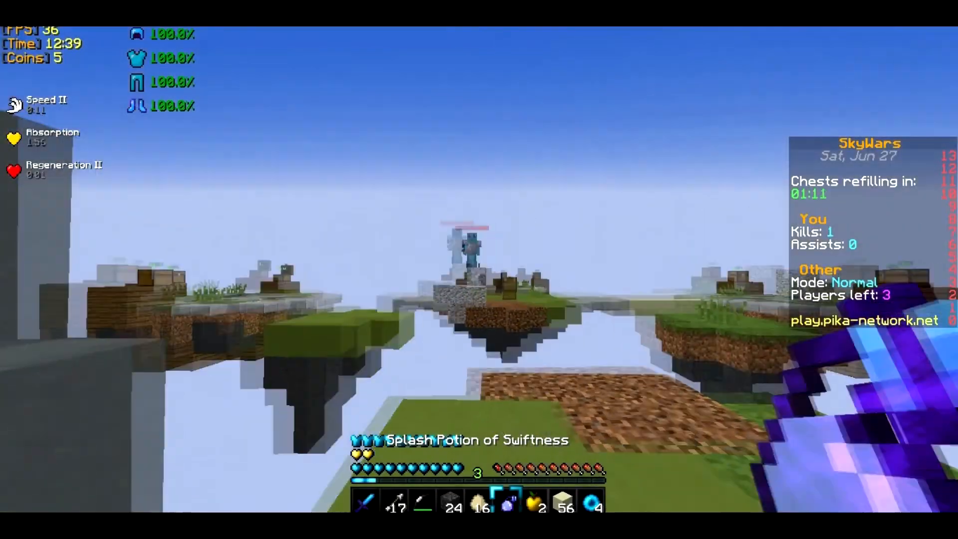
key(9)
right_click(480, 269)
key(1)
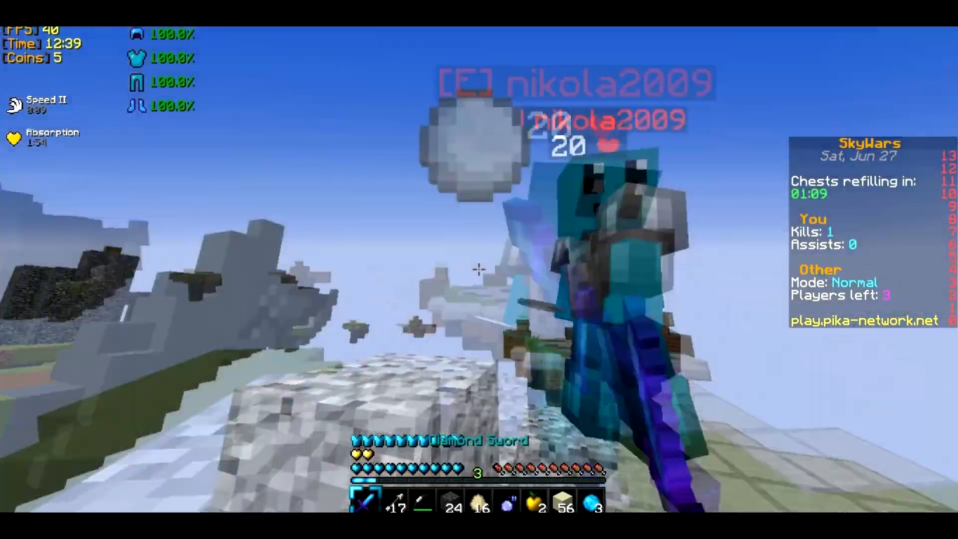
click(480, 269)
click(479, 270)
click(479, 269)
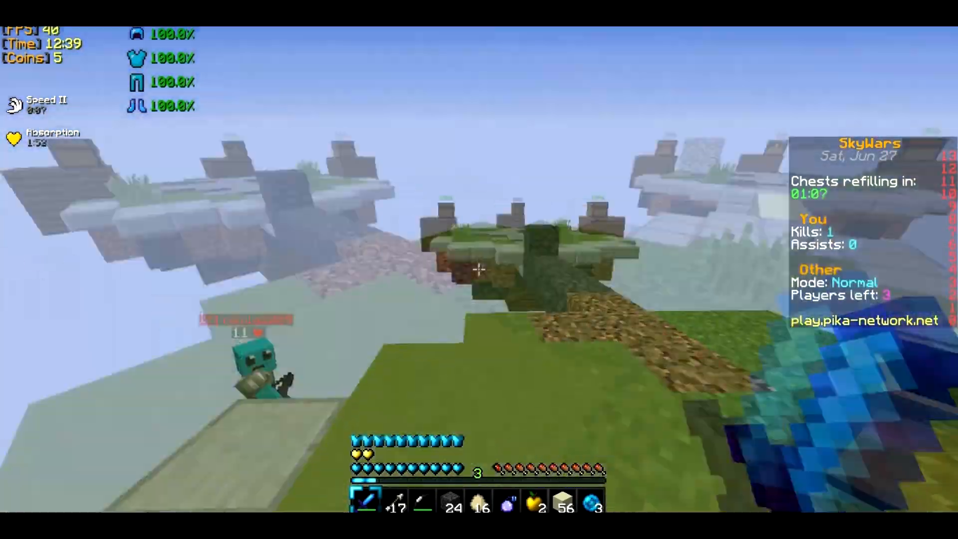
click(479, 270)
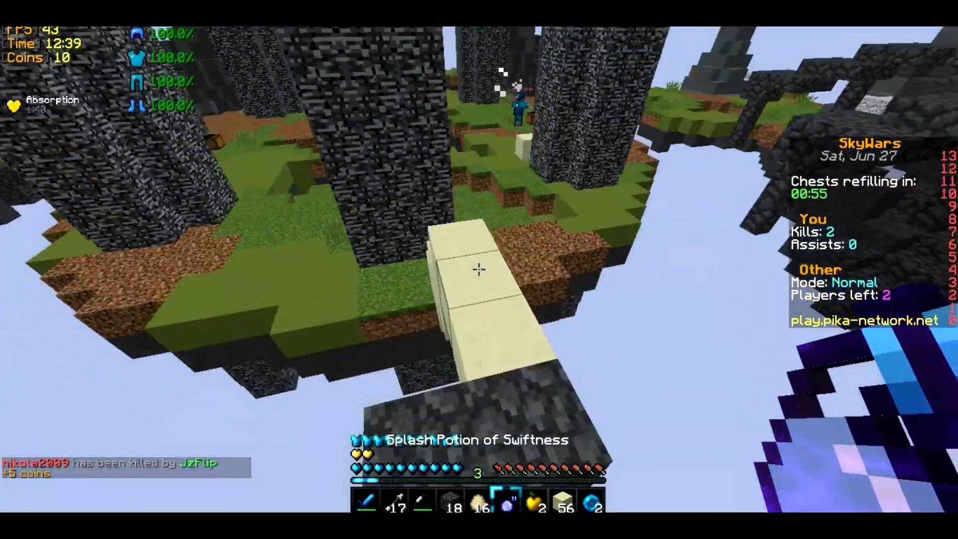
right_click(479, 269)
key(1)
key(w)
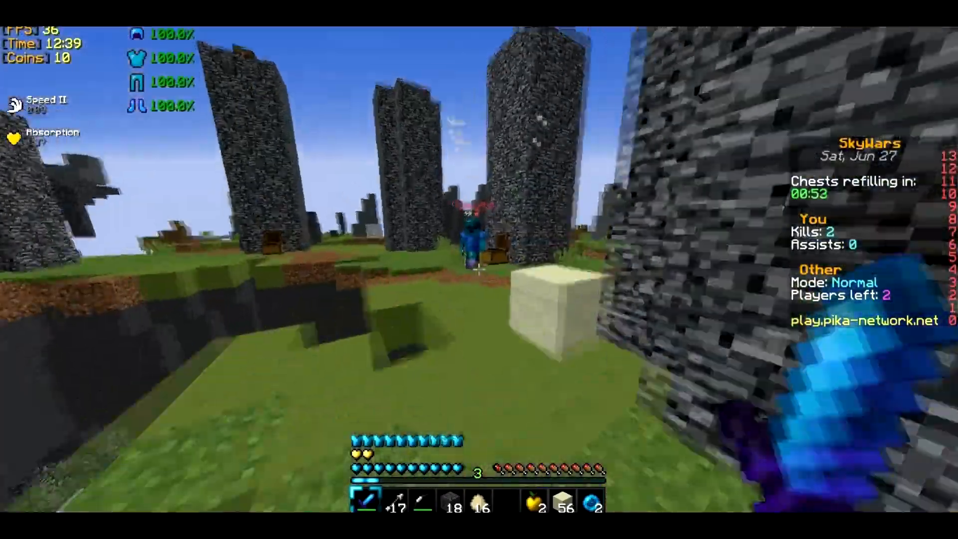
click(479, 270)
click(479, 269)
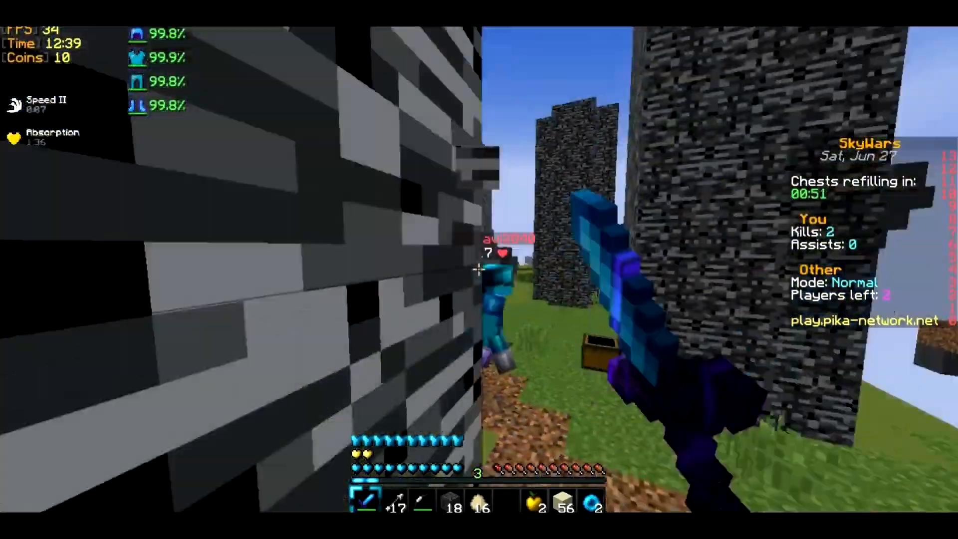
click(479, 270)
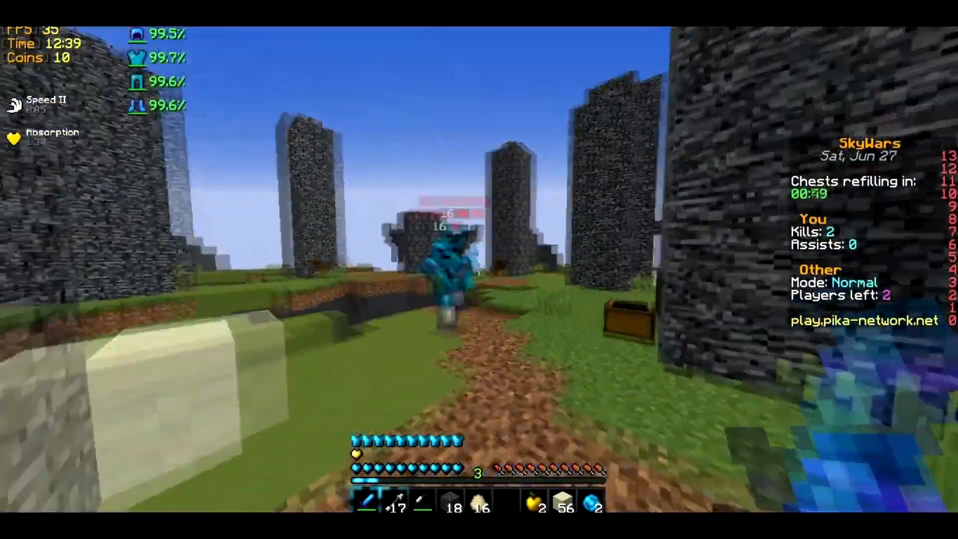
click(479, 271)
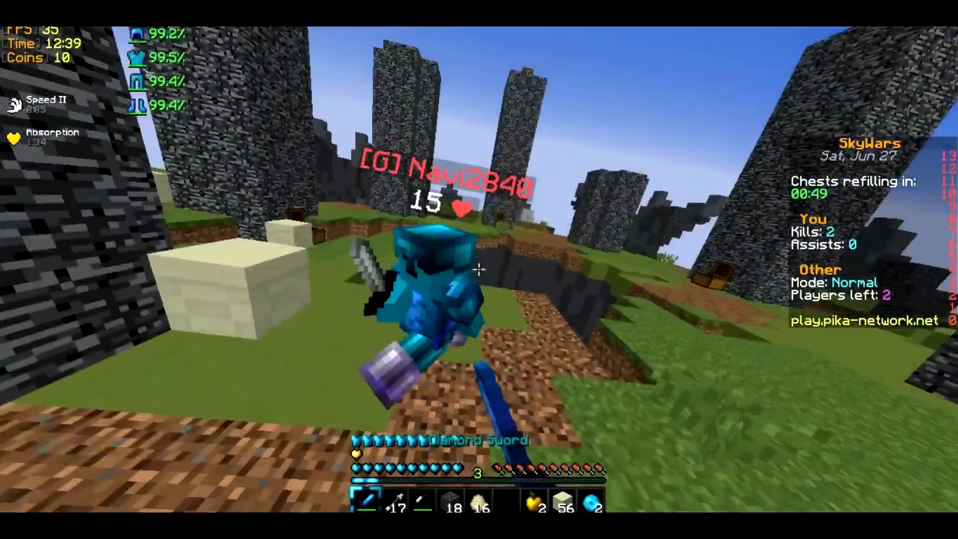
click(479, 270)
click(480, 270)
click(479, 270)
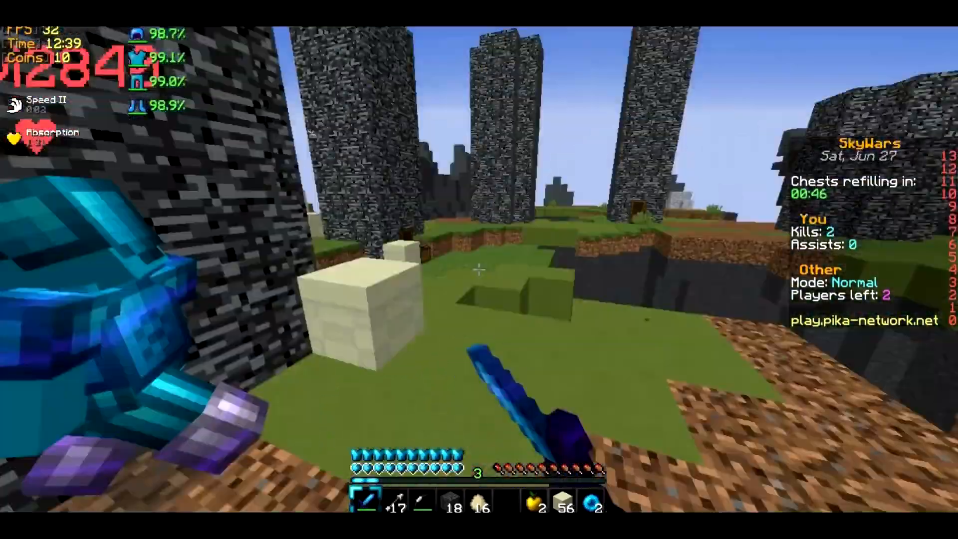
click(480, 270)
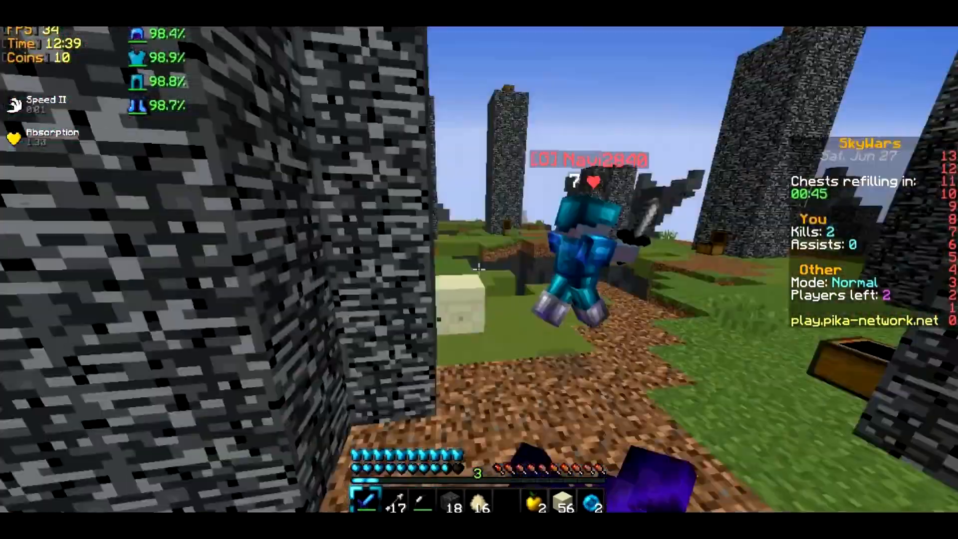
click(479, 269)
click(479, 270)
click(480, 269)
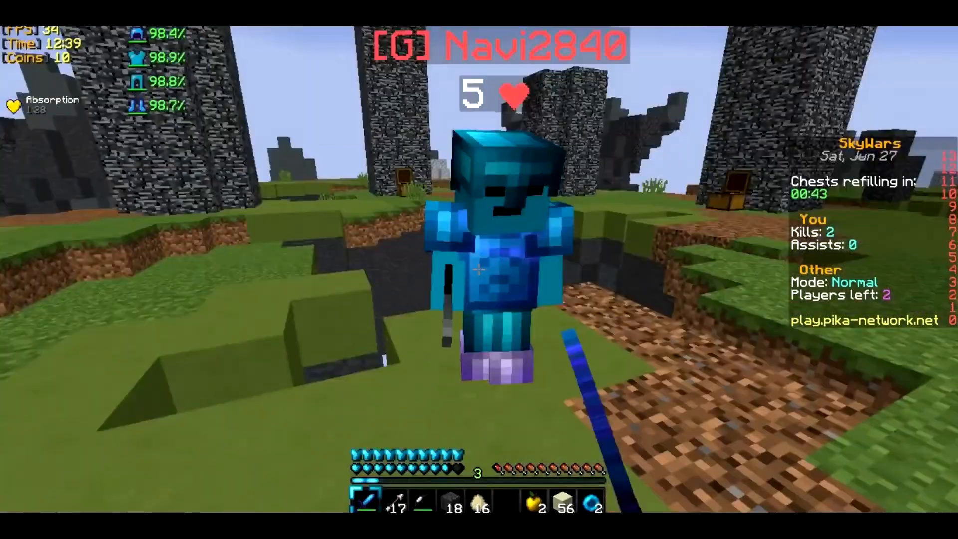
click(479, 270)
key(e)
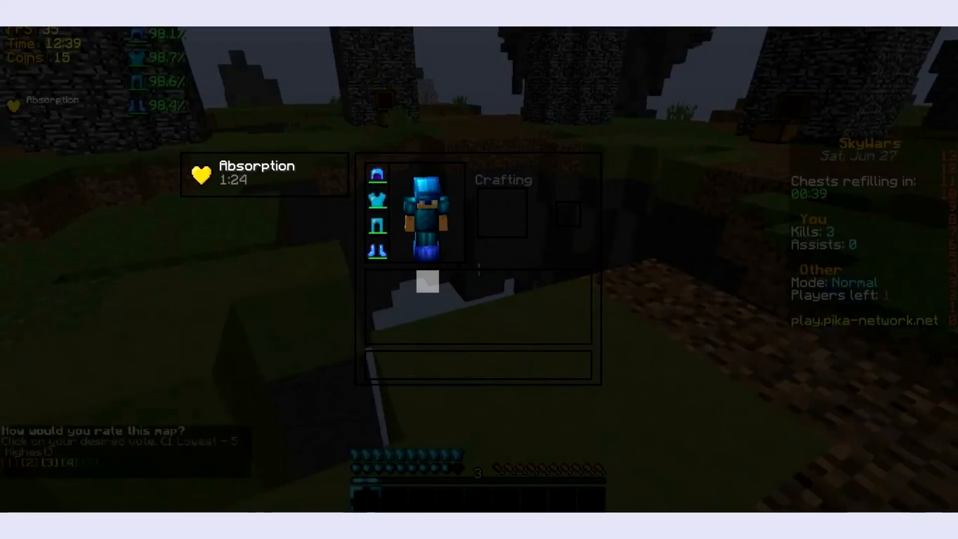
key(e)
key(F5)
key(F5)
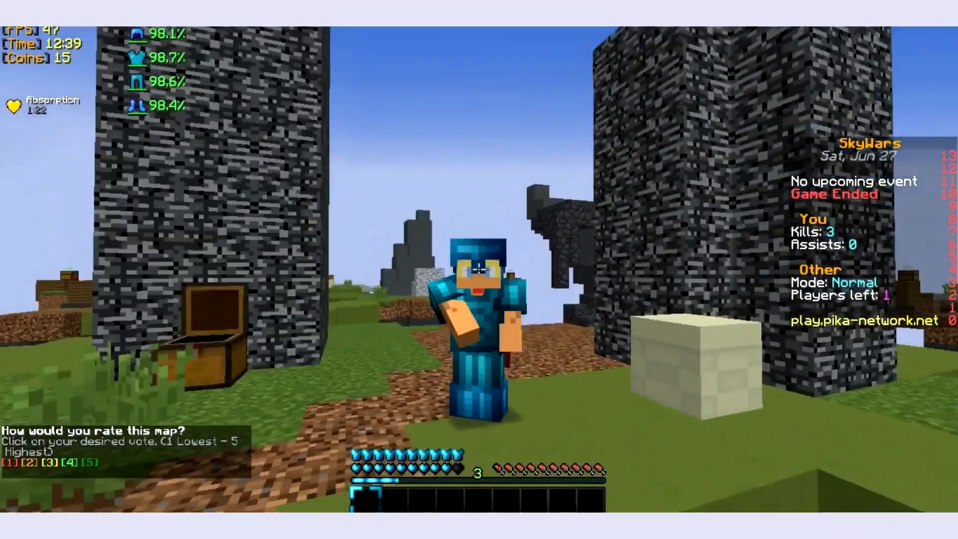
key(shift)
click(480, 270)
key(Escape)
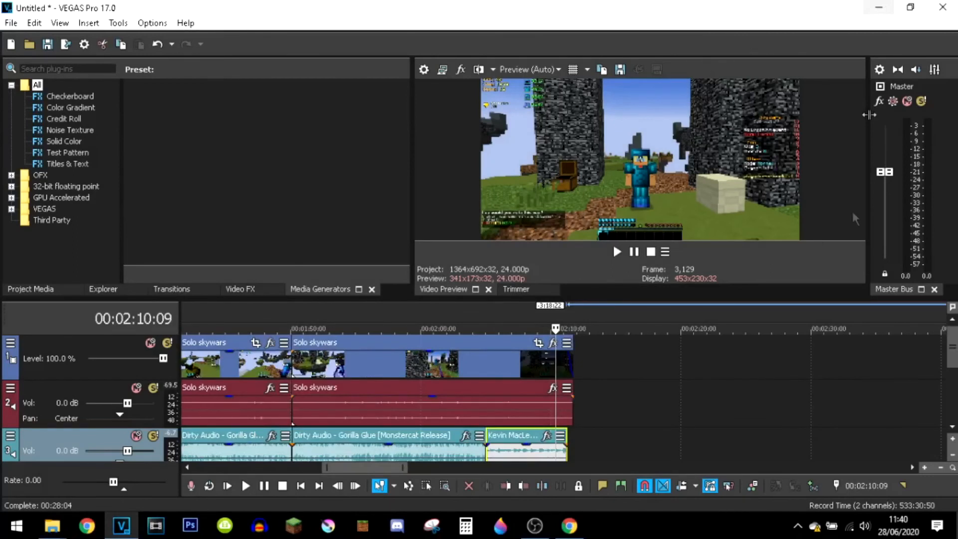
Inspect the edit's frames by placing the playhead at 00:02:11:06, just past the last clip at 00:02:12:20, and at 00:01:29:00.
click(566, 319)
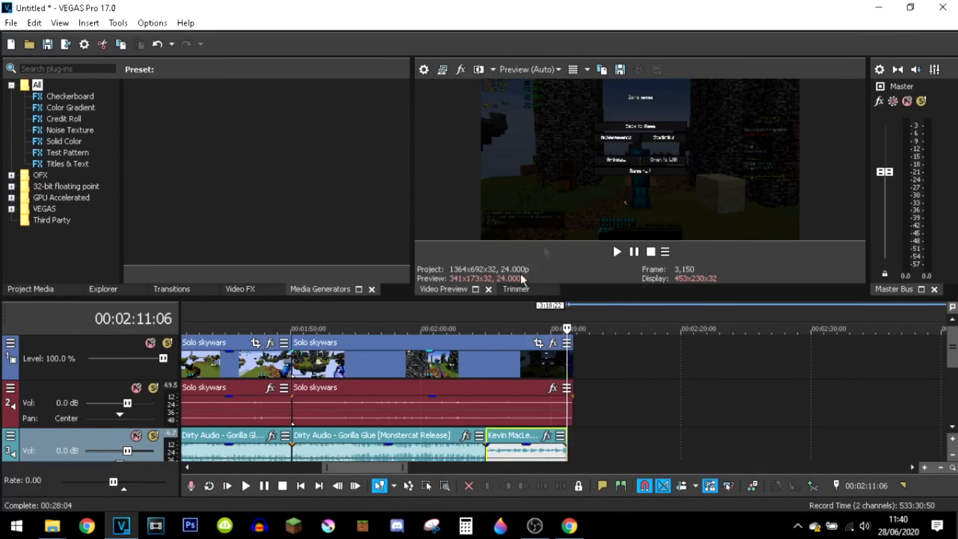
scroll(404, 398, down, 3)
click(583, 348)
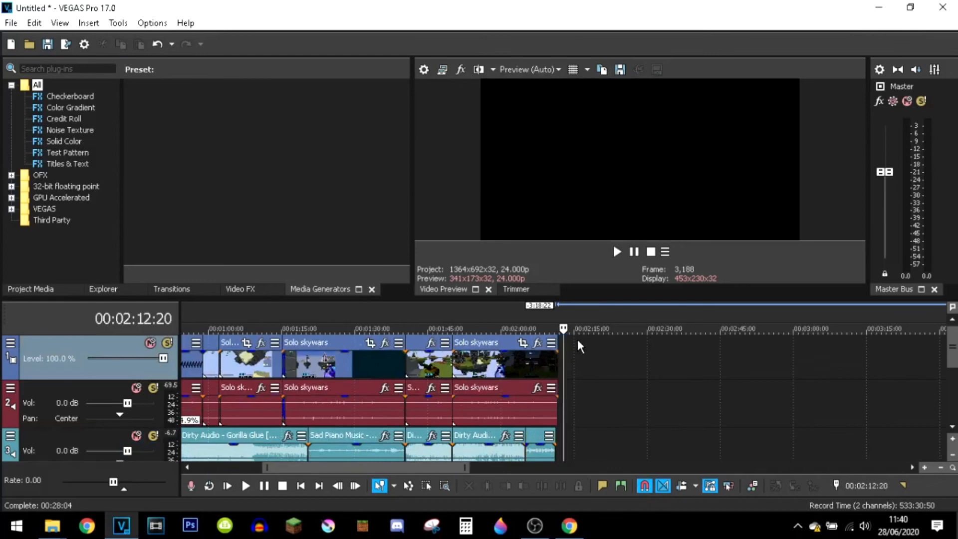
click(352, 312)
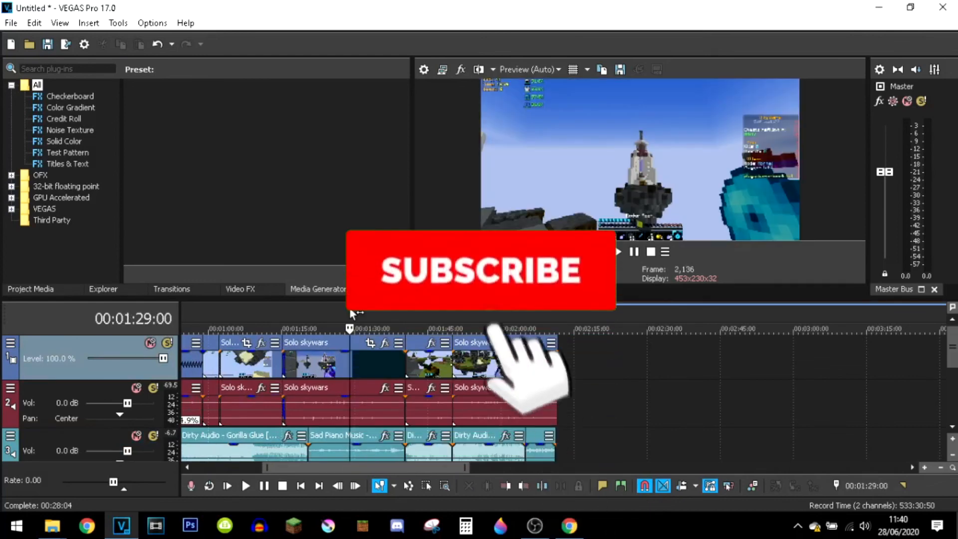